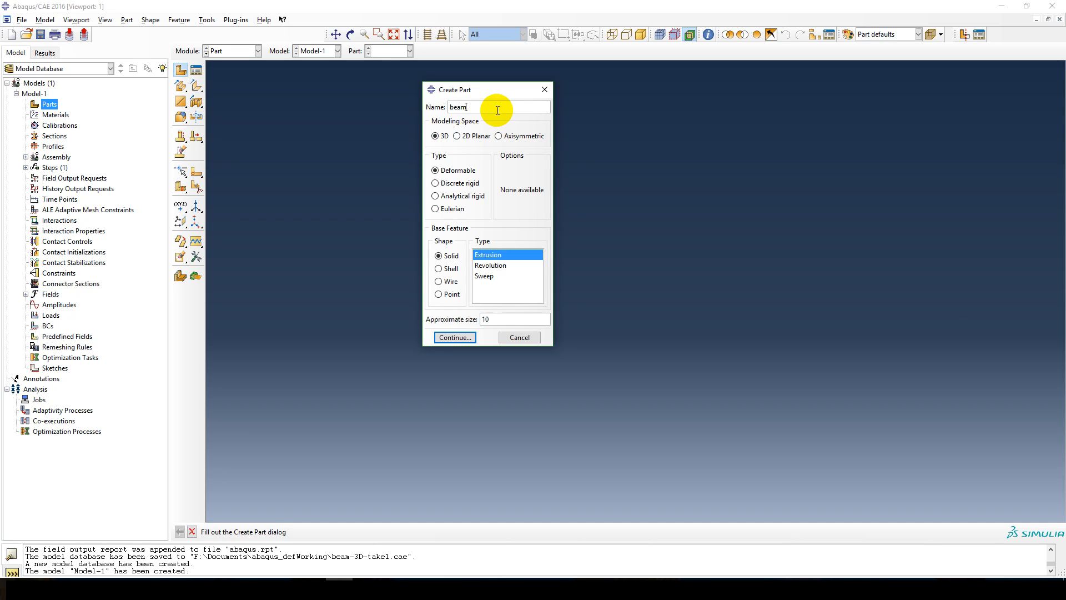
Create the part beam as a 2D planar deformable wire with an approximate size of 10.
click(466, 136)
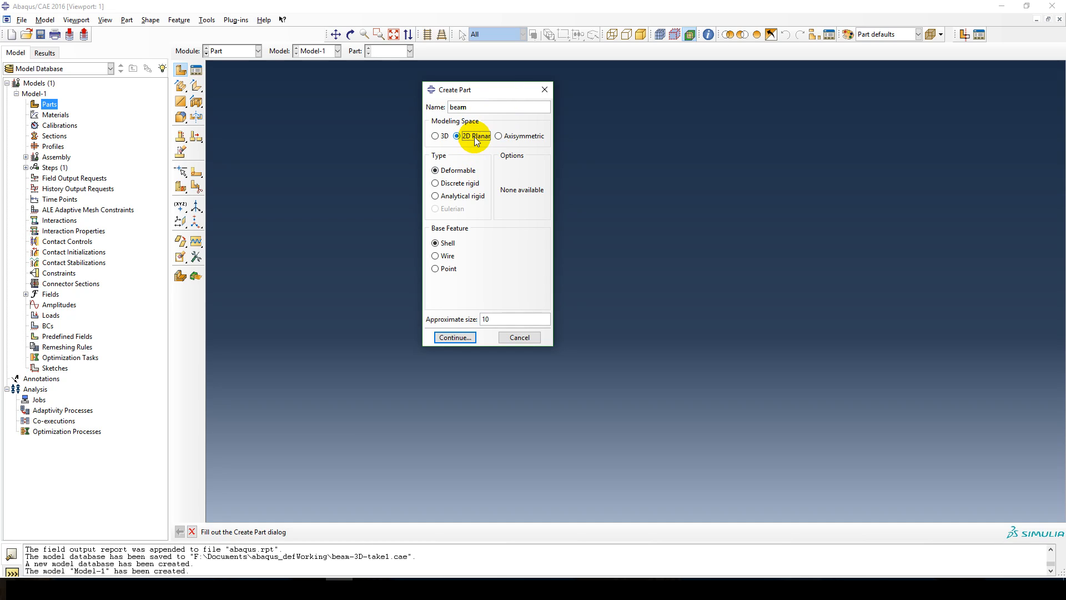
click(443, 255)
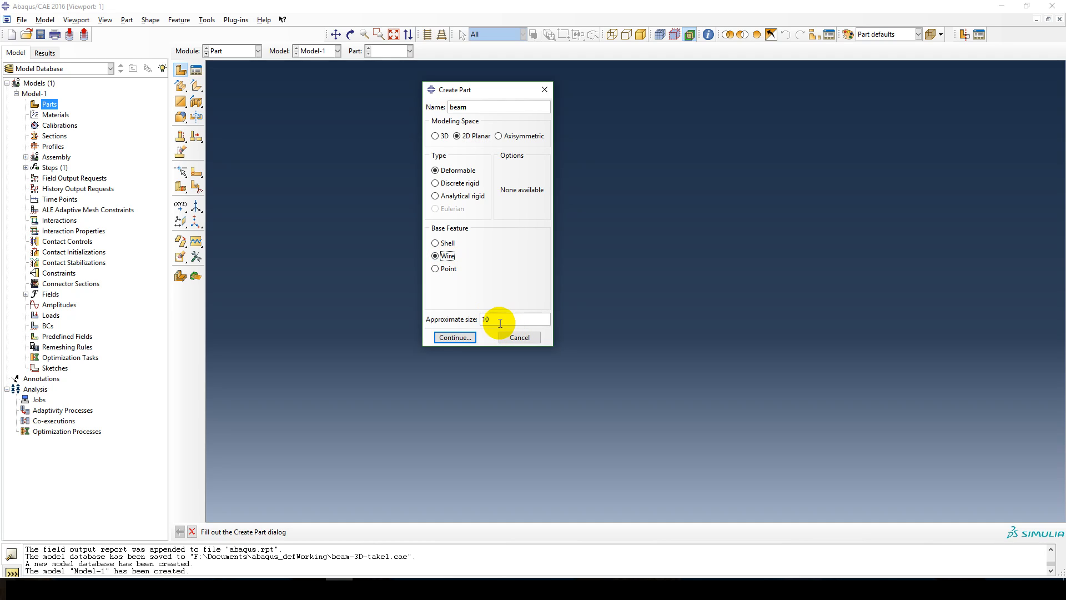
drag(500, 320, 442, 322)
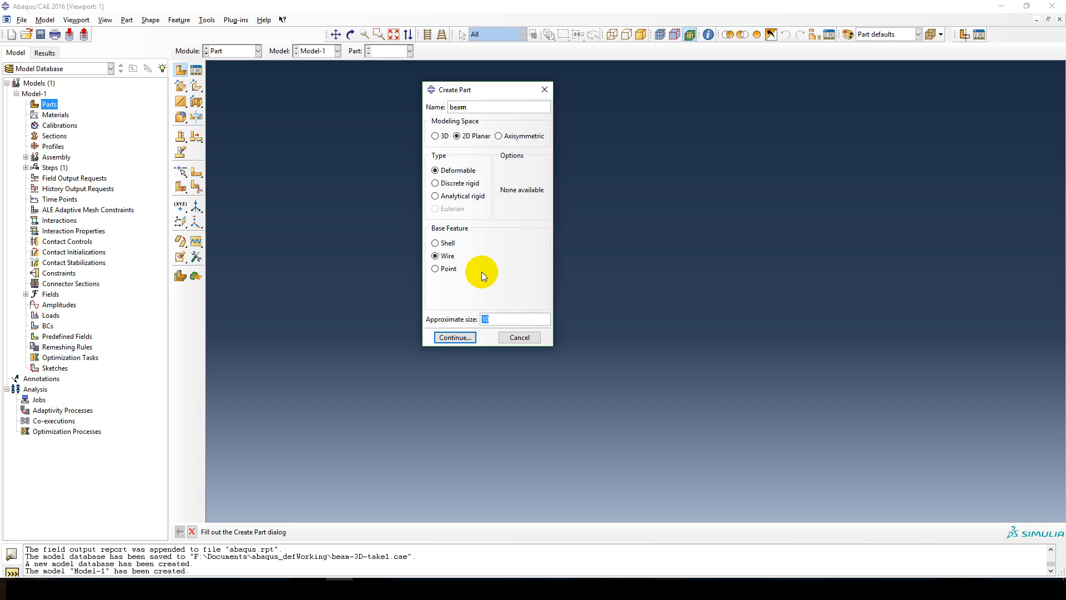
click(455, 337)
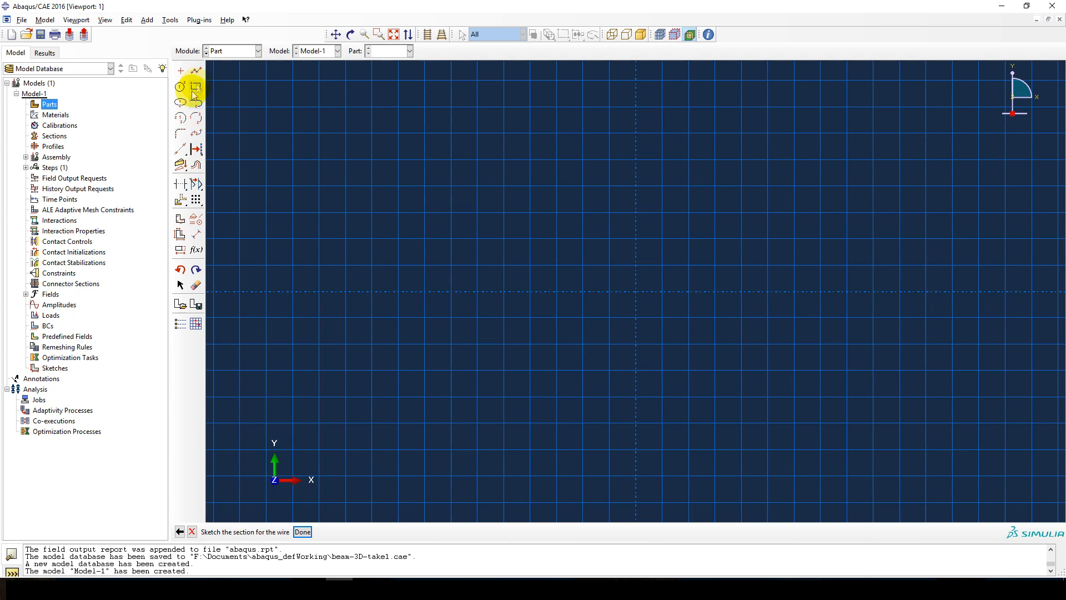
Sketch a horizontal line from the origin to 5,0 and finish the wire's section sketch.
click(197, 71)
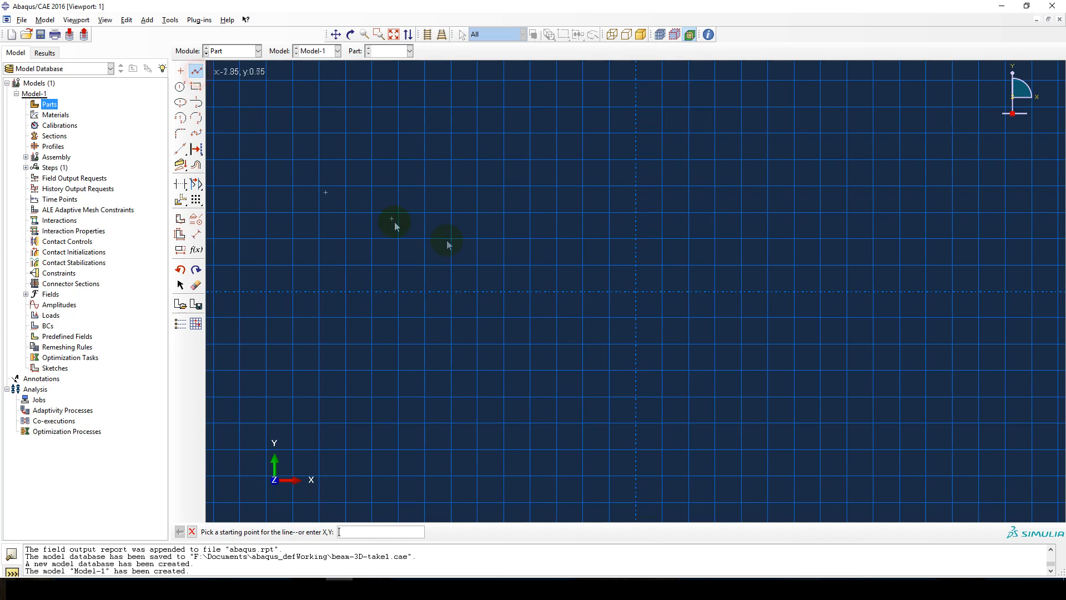
click(635, 291)
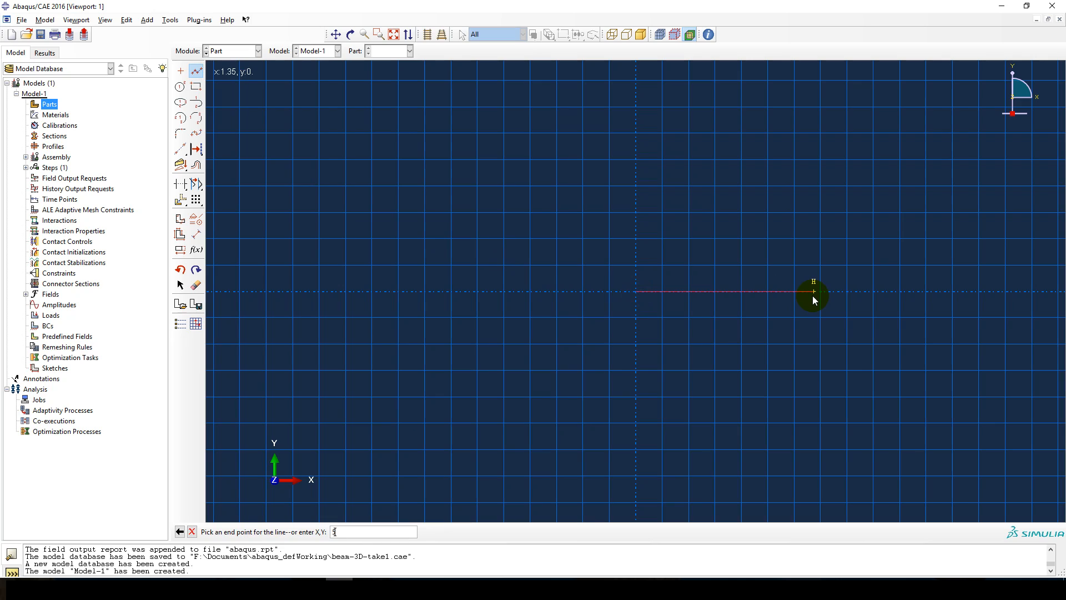
key(Return)
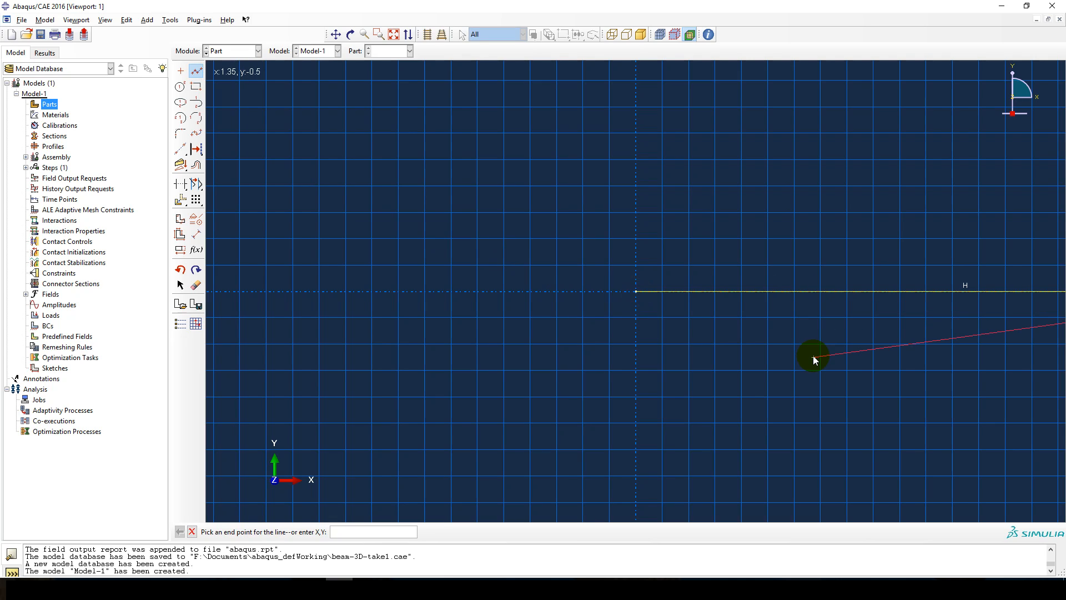
key(Escape)
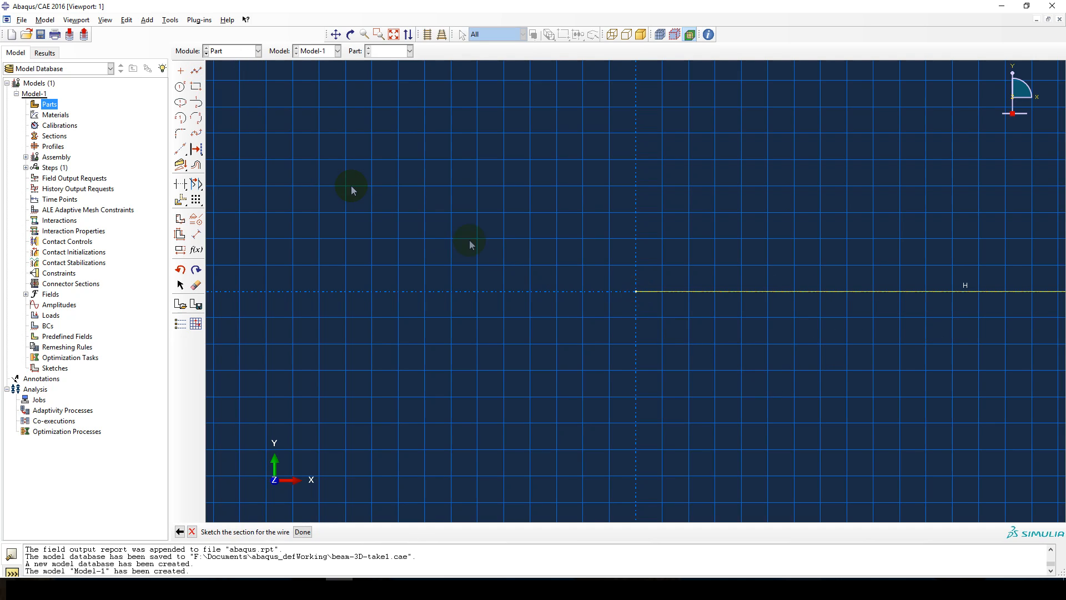
click(393, 35)
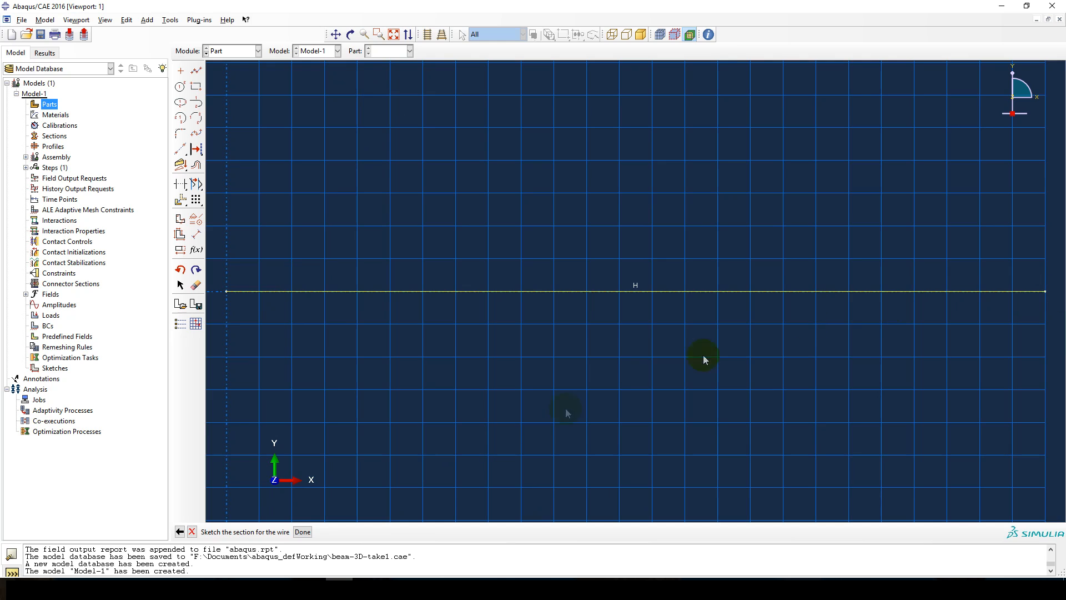
click(303, 532)
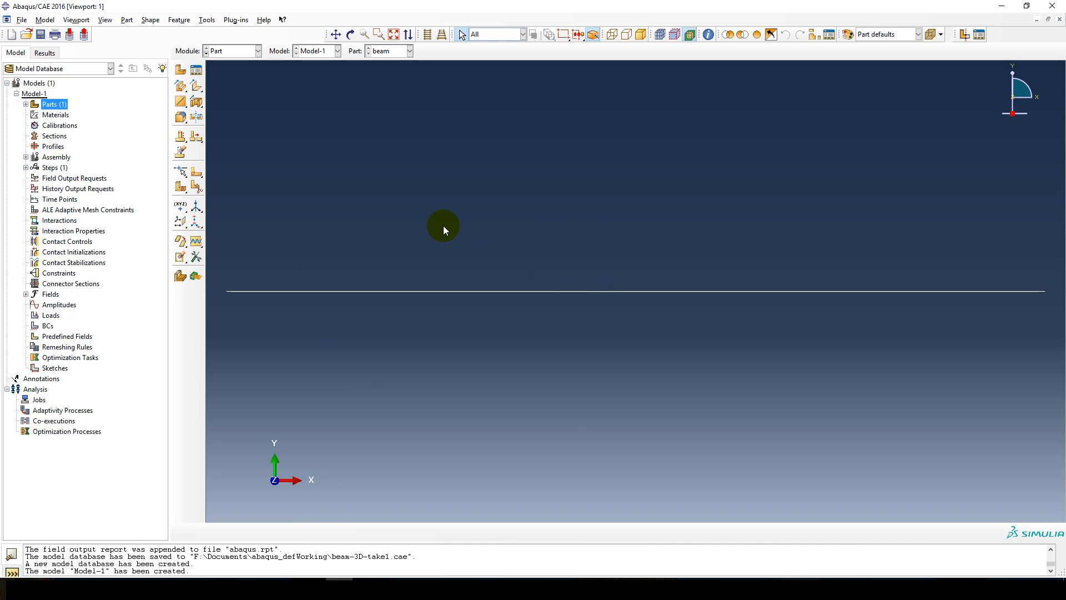
Start a section assignment for the beam part on the whole wire, creating a region set named beam.
click(25, 104)
click(35, 114)
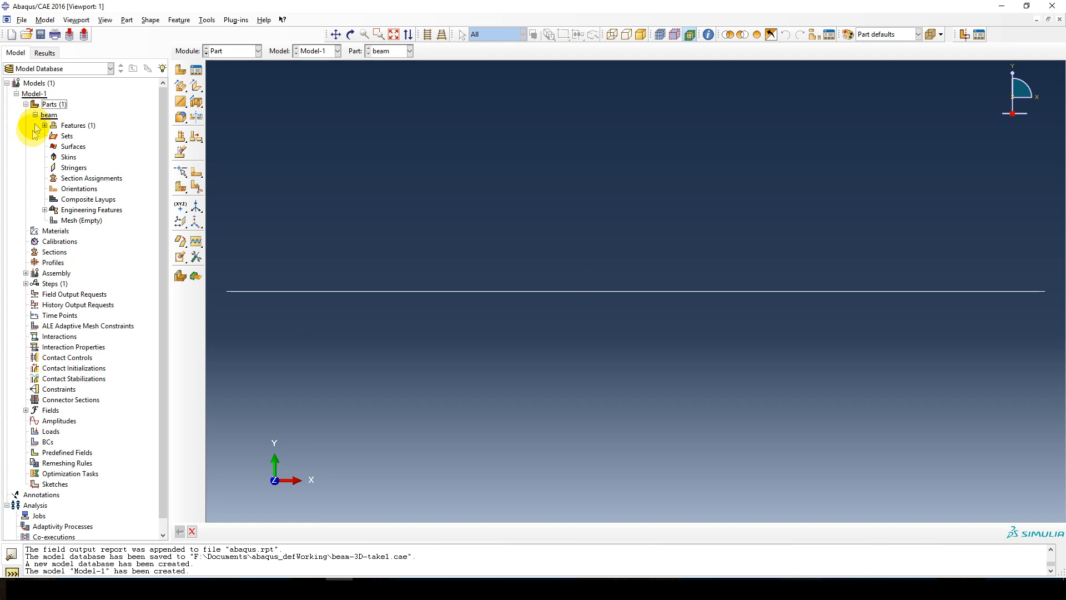
double_click(79, 179)
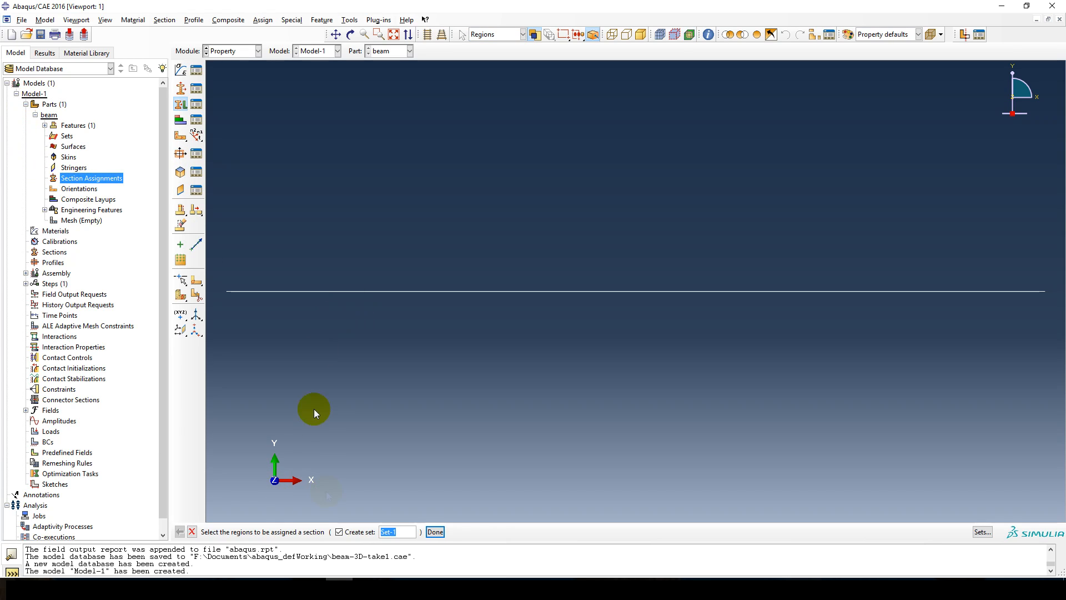
click(363, 295)
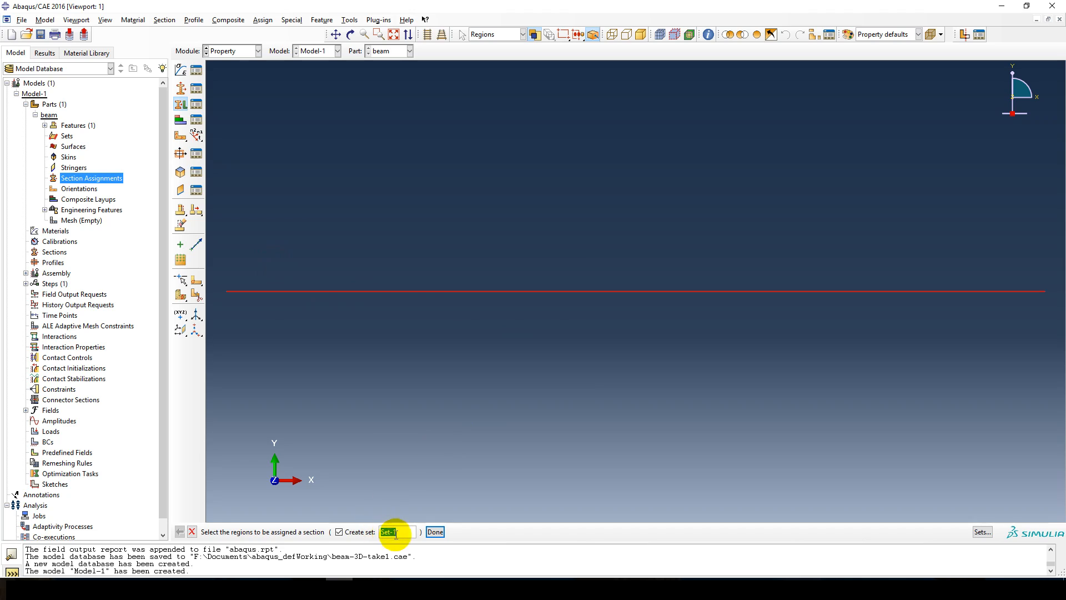
text(beam)
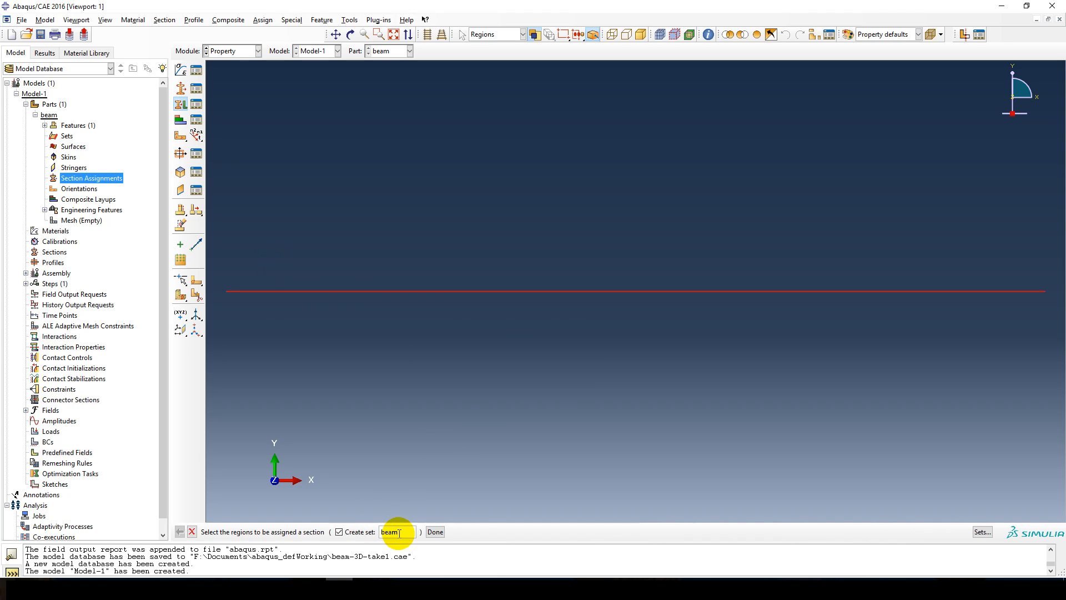
click(435, 532)
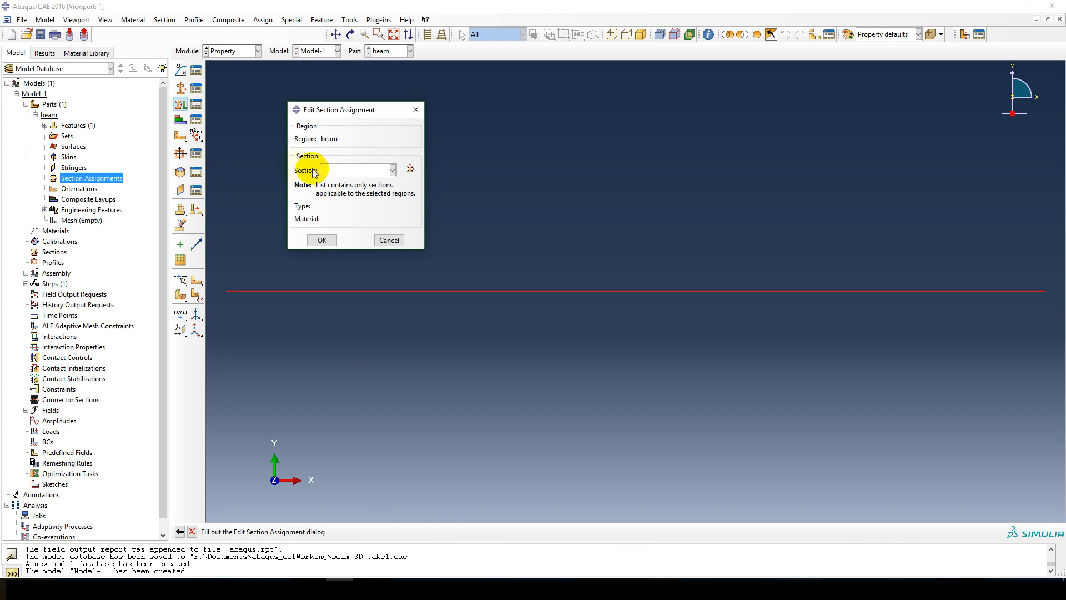
Create a section named beamSection with category Beam and type Beam for the assignment.
click(411, 171)
drag(471, 122, 439, 112)
click(410, 179)
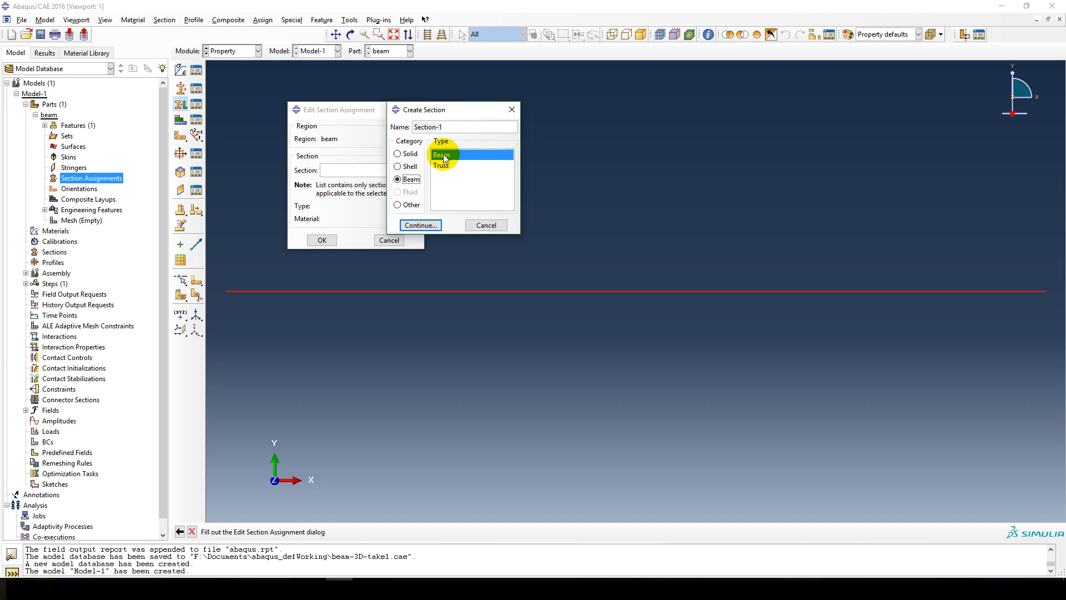
triple_click(457, 127)
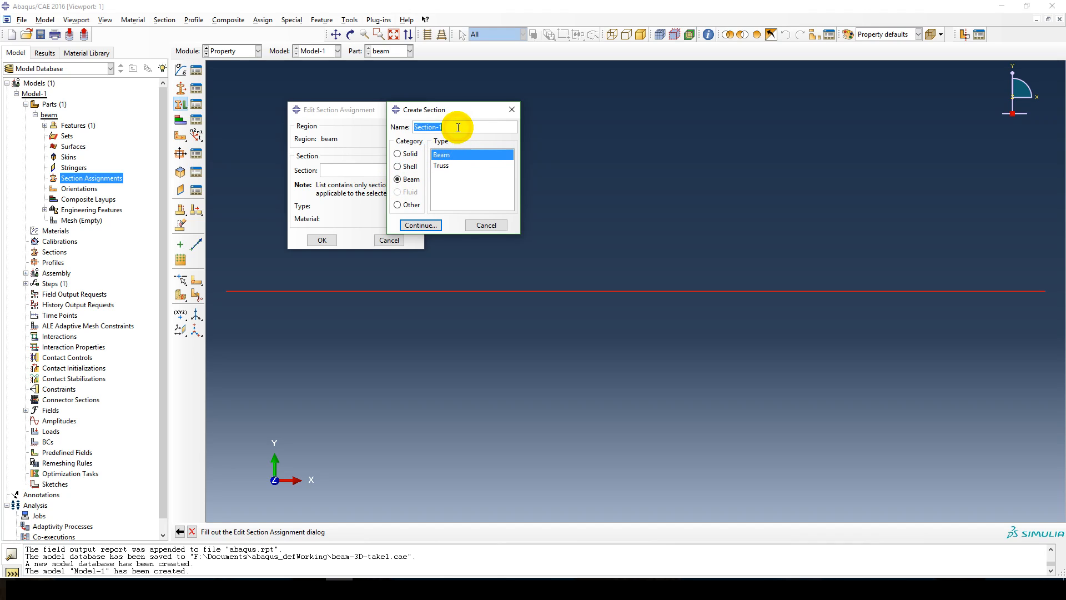
text(beam)
click(419, 225)
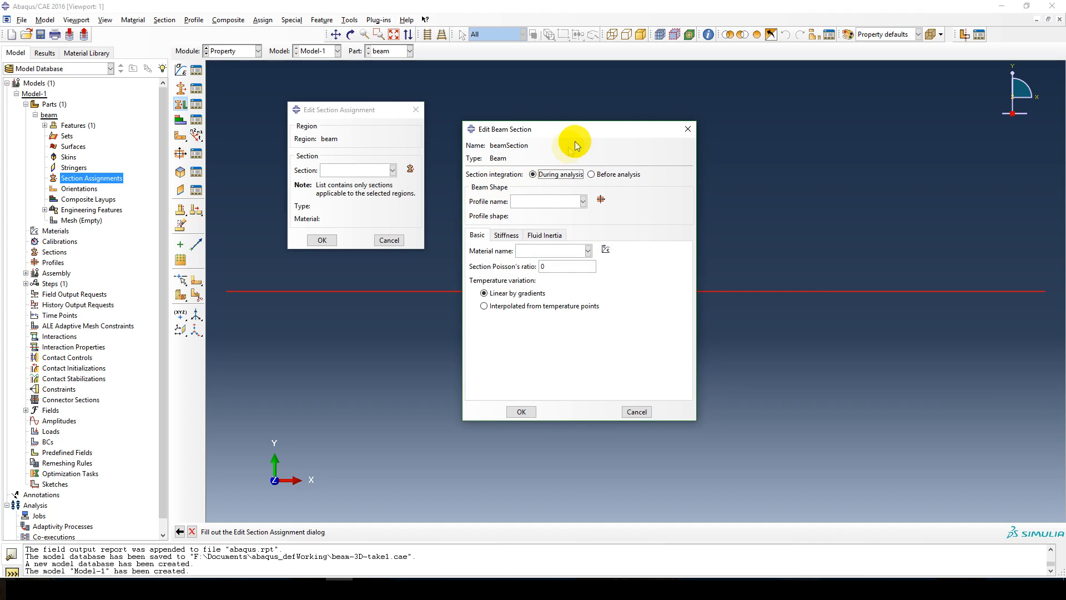
Create a rectangular profile named recProfile for the beam section.
drag(567, 129, 531, 87)
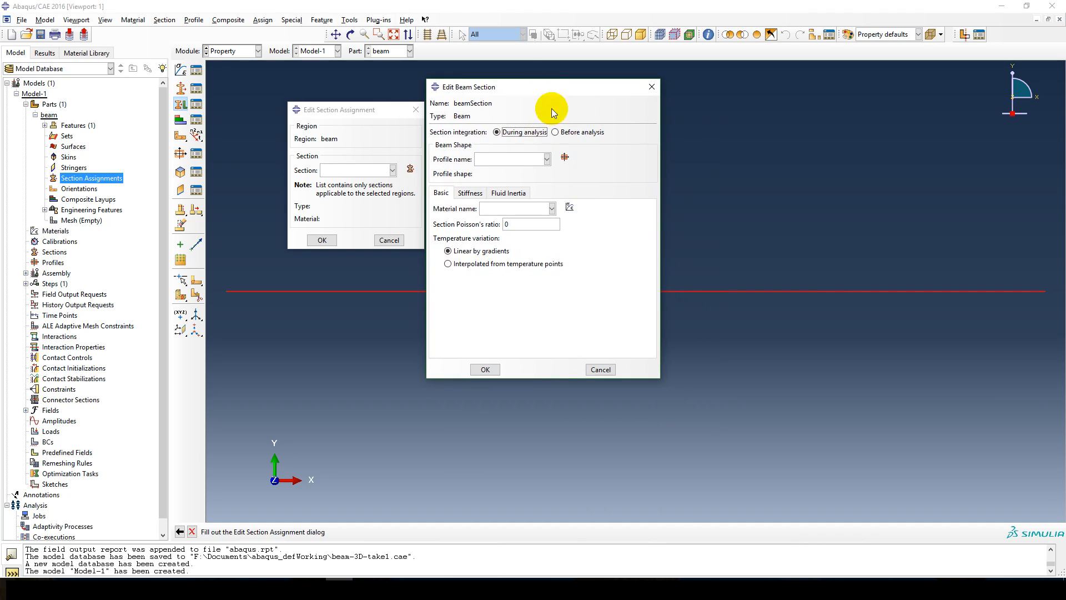
click(564, 159)
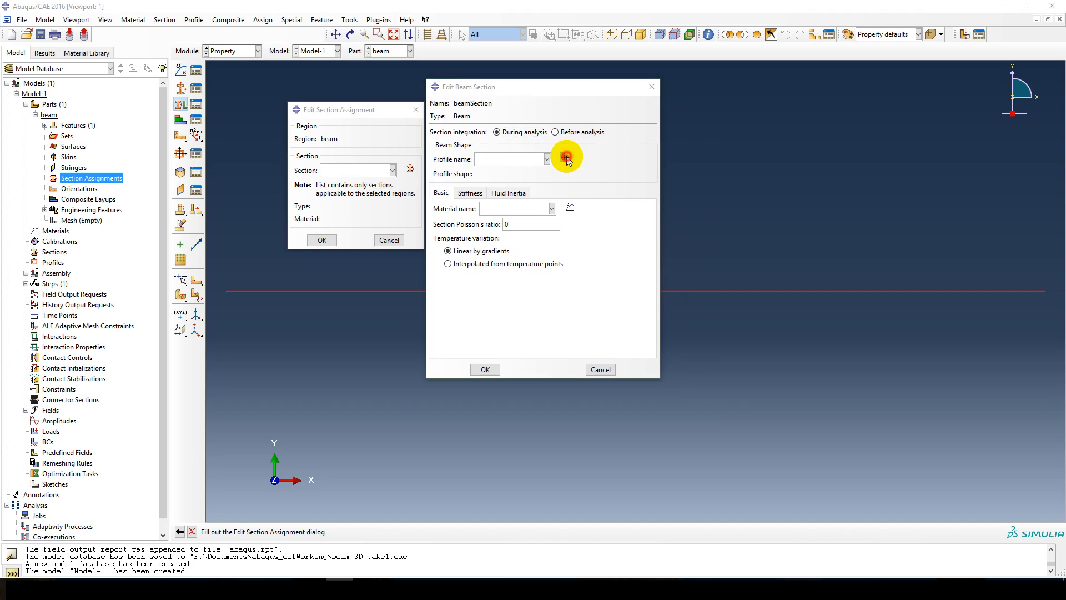
drag(566, 149, 533, 122)
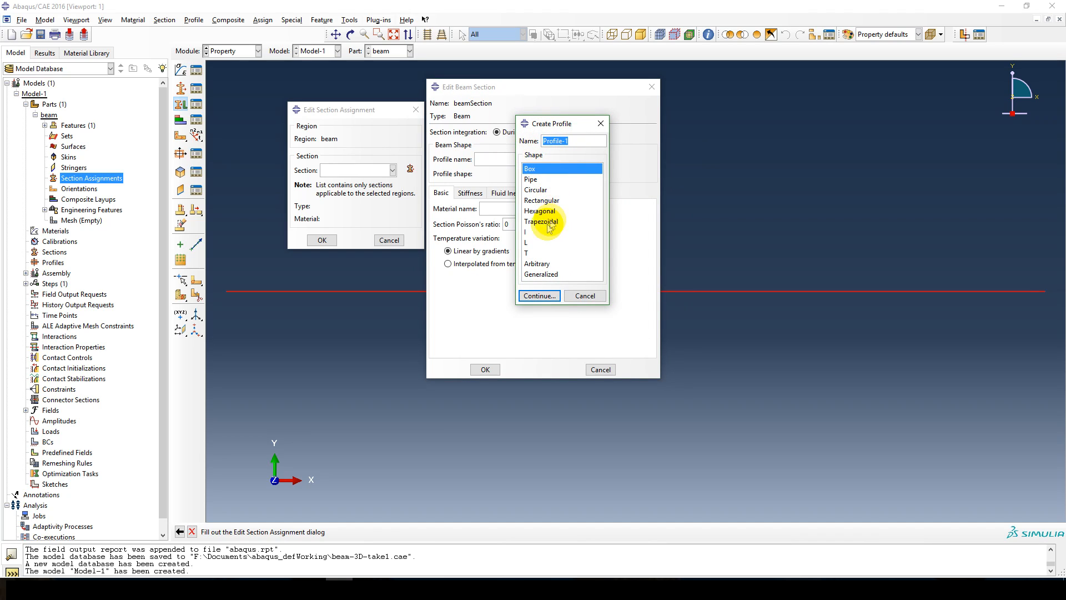
click(536, 201)
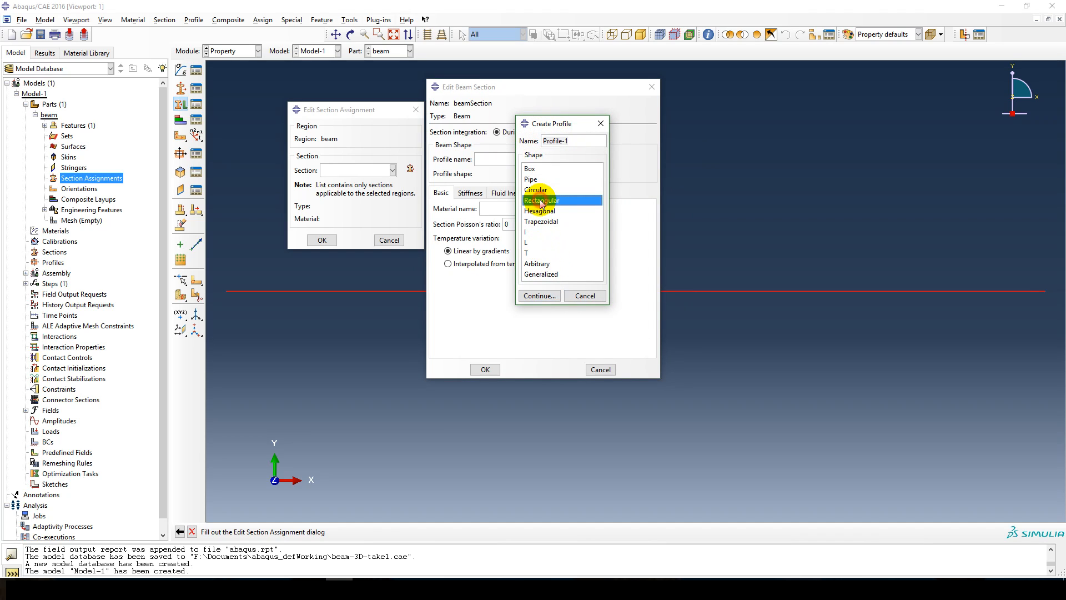
drag(579, 140, 511, 143)
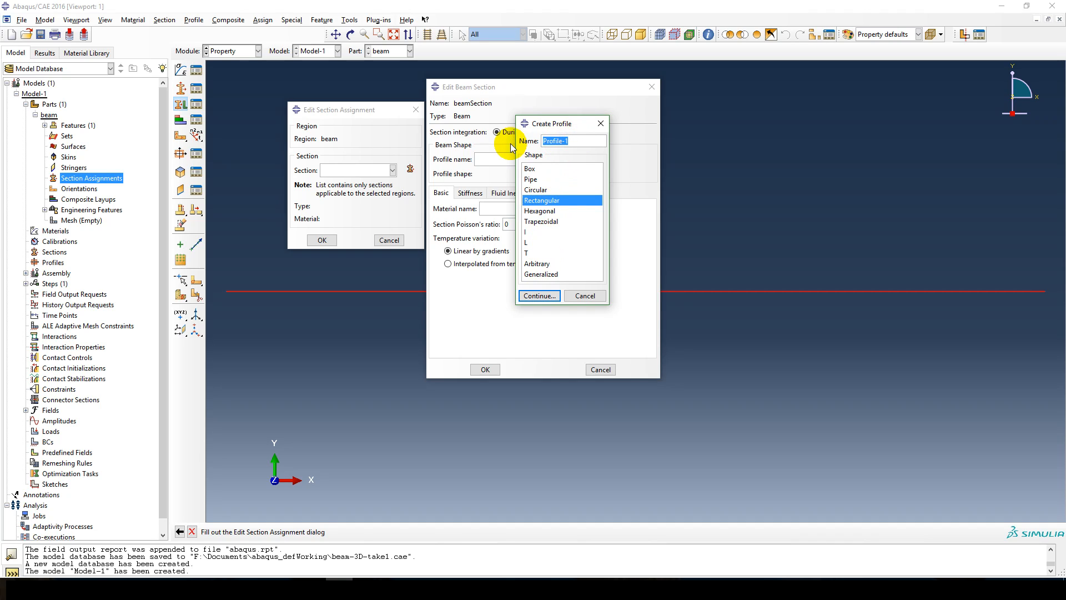
text(recProfile)
click(533, 296)
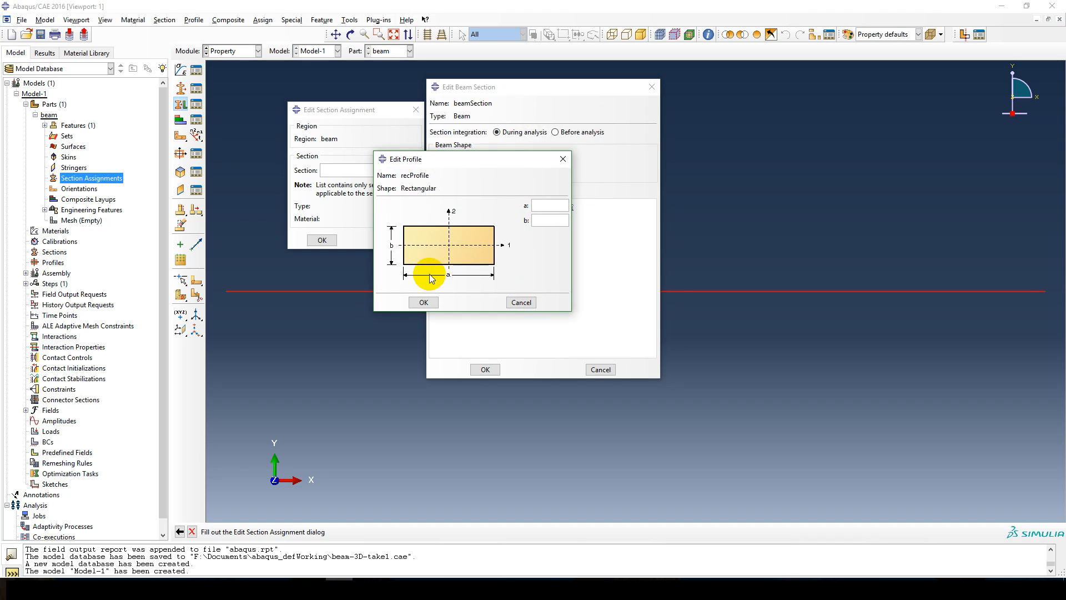
Set the rectangular profile's dimensions to a = 0.3 and b = 0.5 and accept it.
text(3)
click(543, 219)
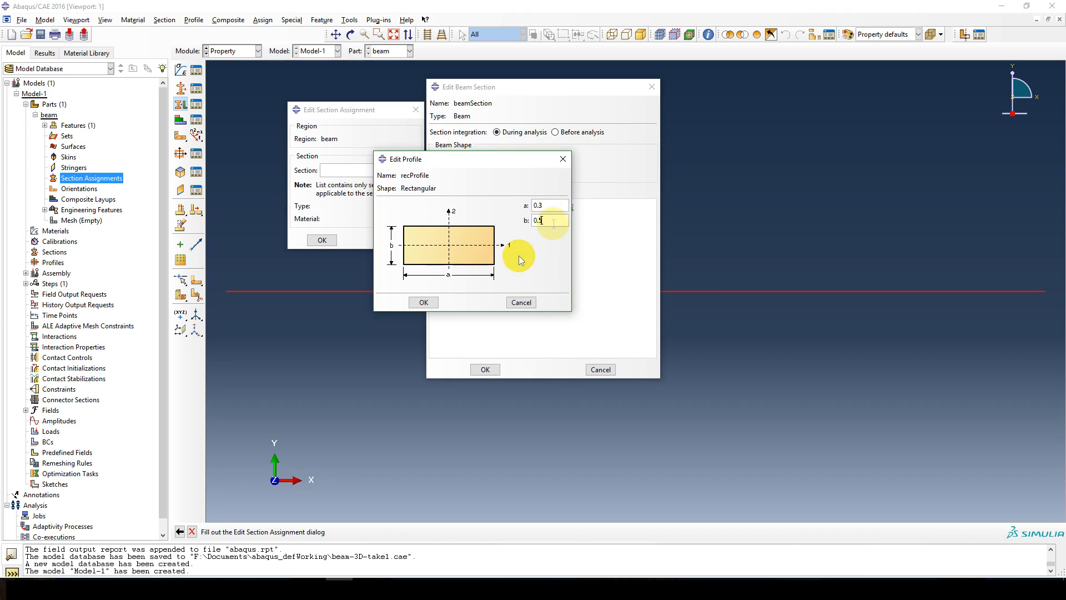
click(423, 301)
click(533, 162)
click(534, 162)
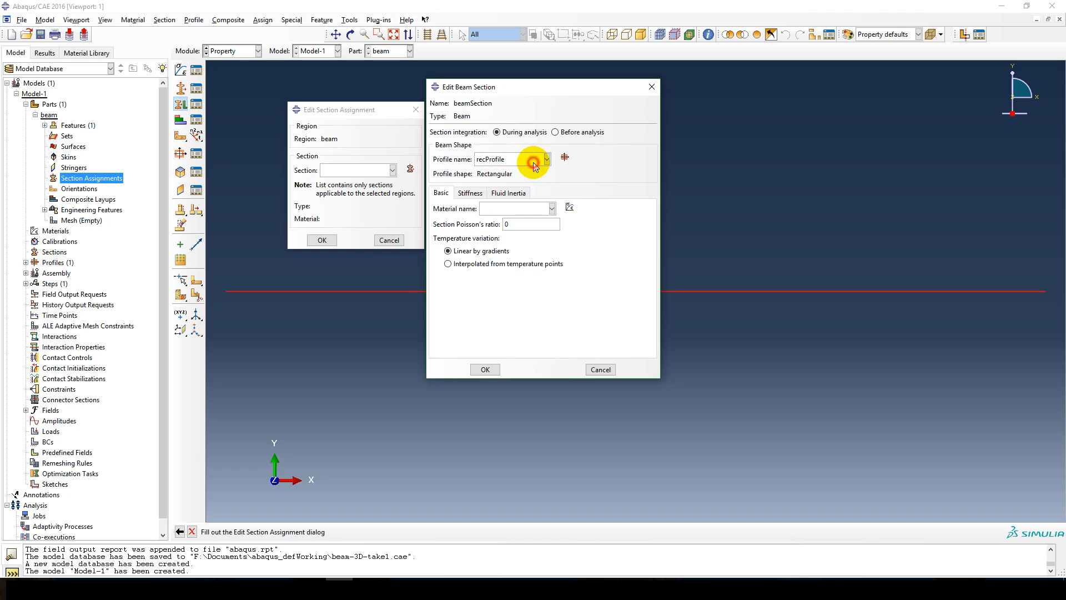
Create a material named Steel for the beam section and add an elastic mechanical behavior.
click(571, 209)
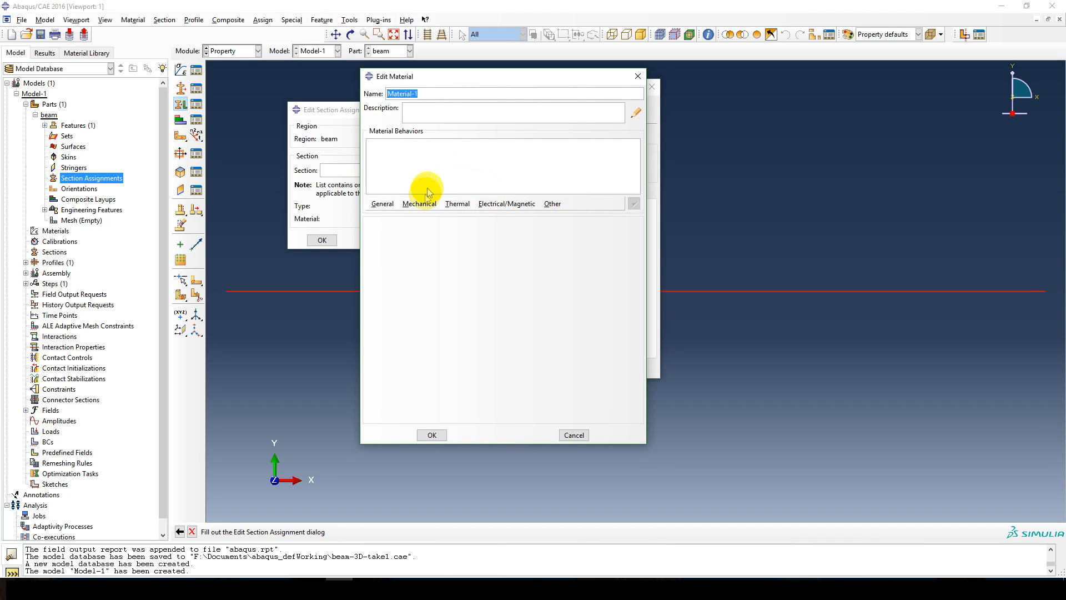
text(Steelk)
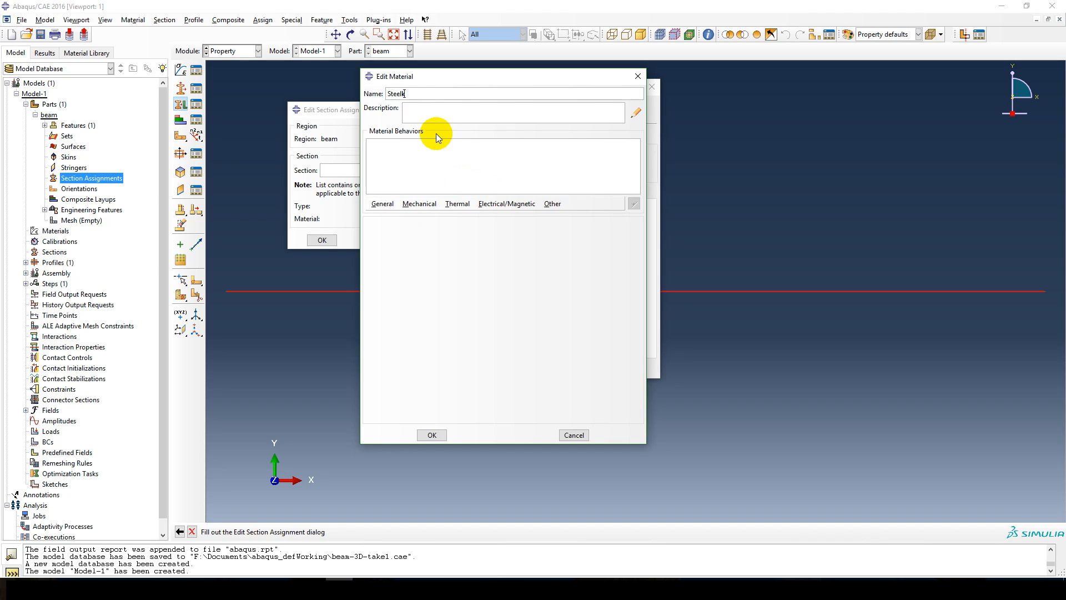
key(BackSpace)
click(421, 203)
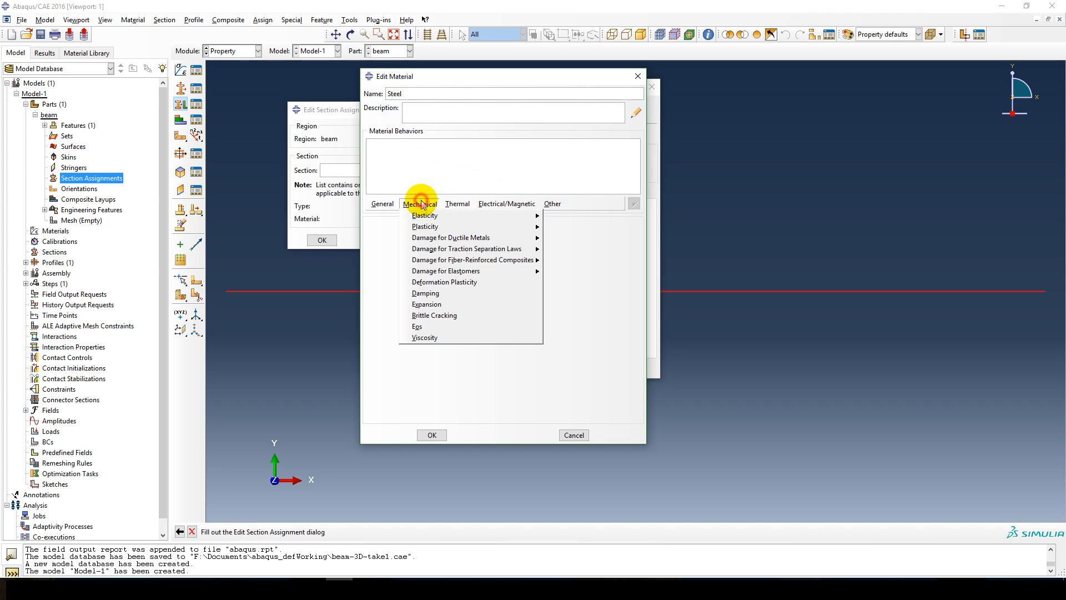
mouse_move(438, 216)
click(580, 216)
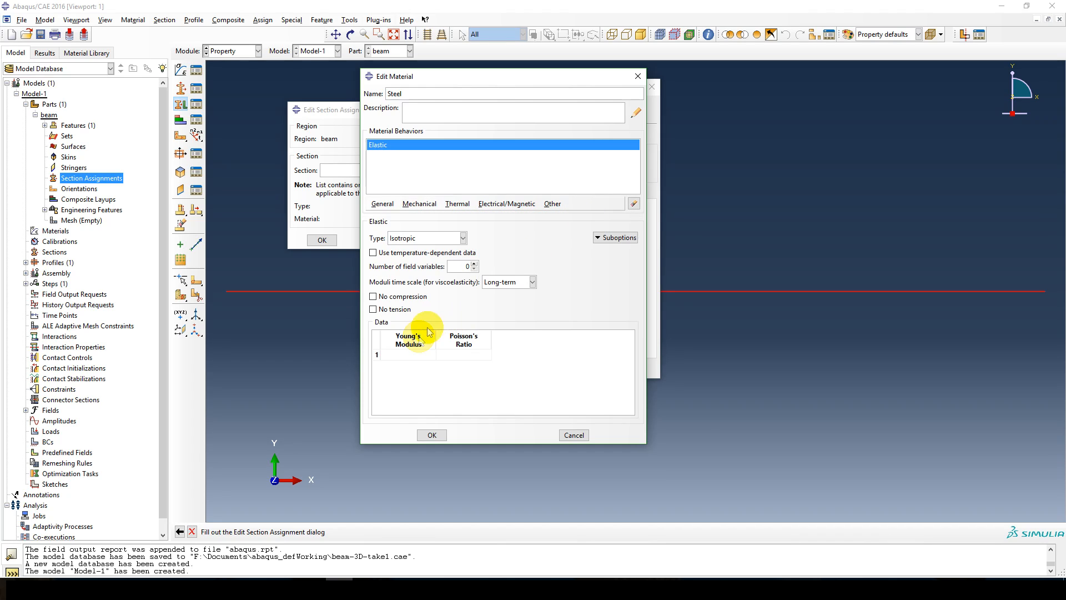
Set Steel's Young's modulus to 210e9 and Poisson's ratio to 0.3.
click(408, 355)
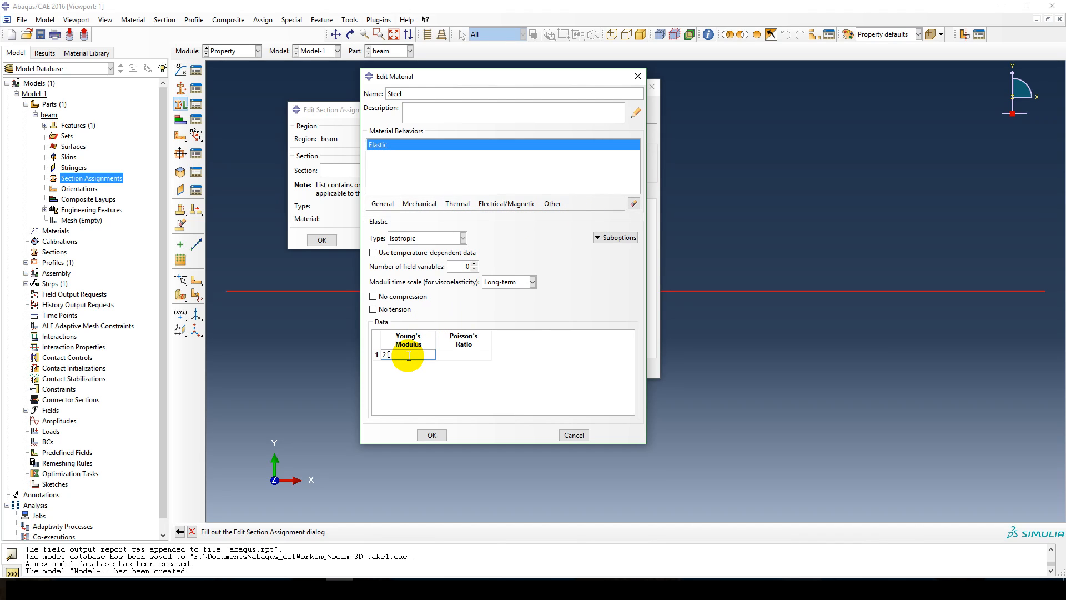
text(210e9)
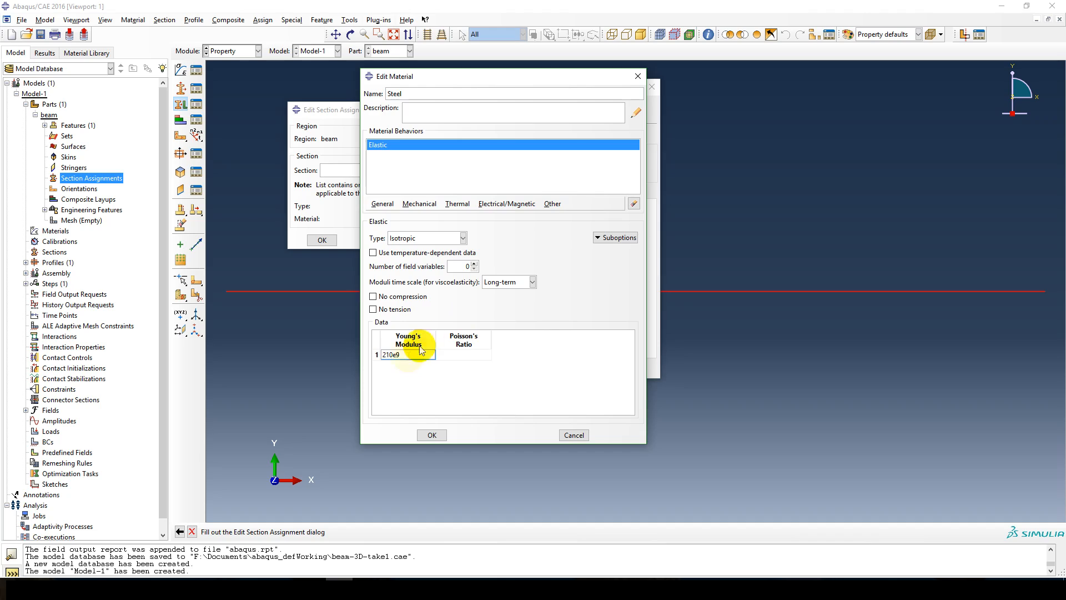
click(471, 358)
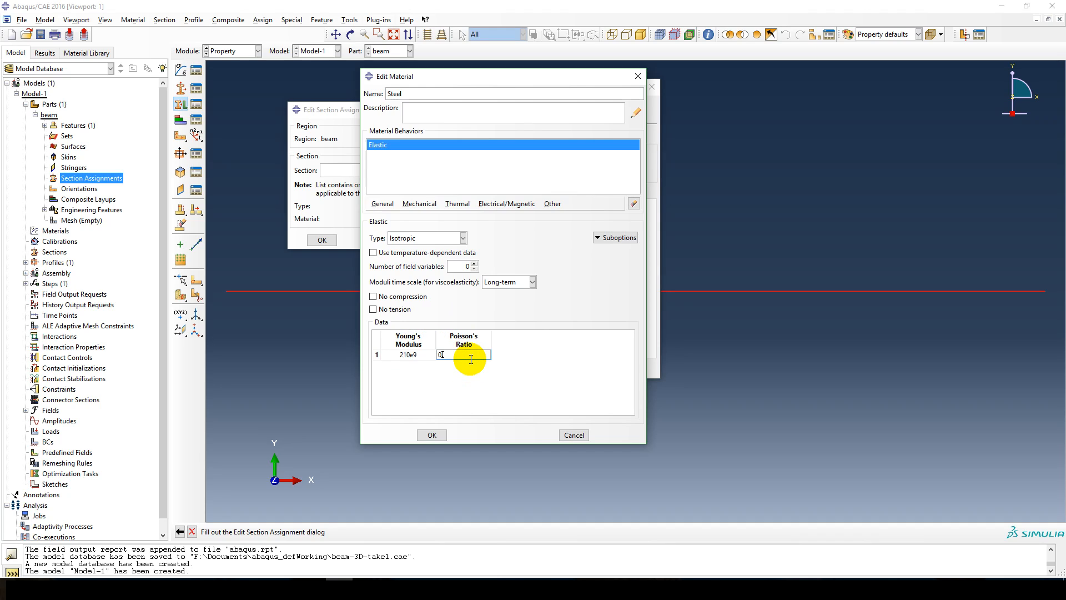
drag(461, 359, 424, 358)
click(467, 374)
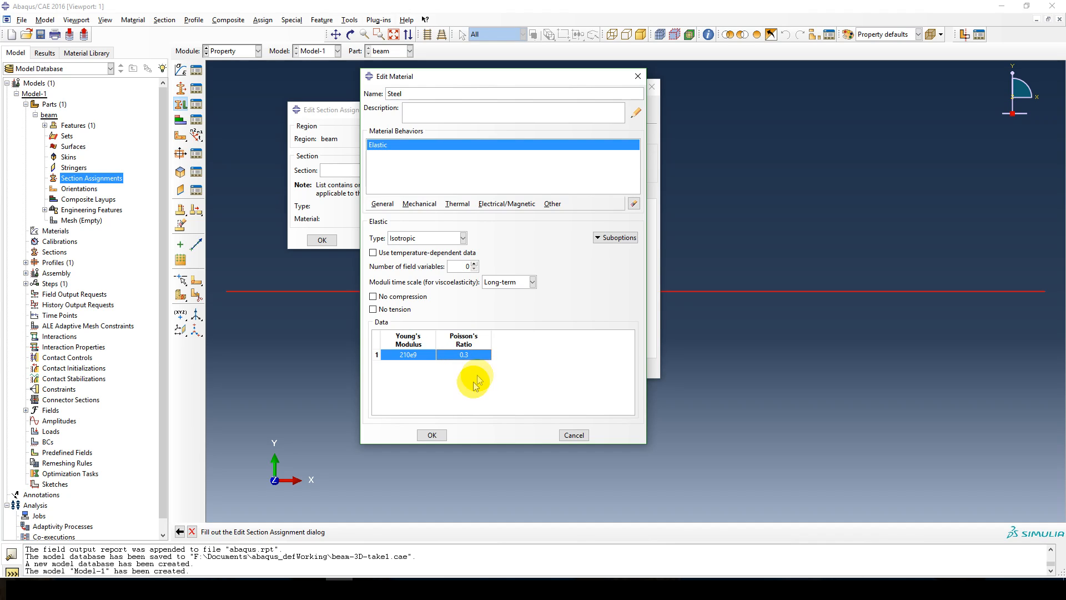
Accept the Steel material and beamSection with the recProfile profile, and assign beamSection to the beam region.
click(431, 435)
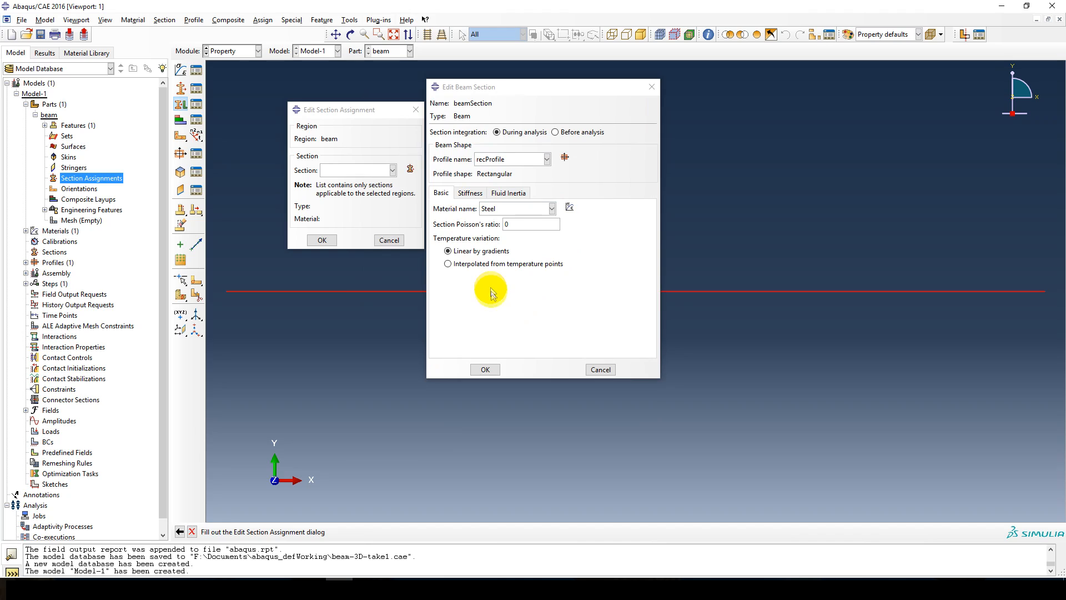
click(485, 371)
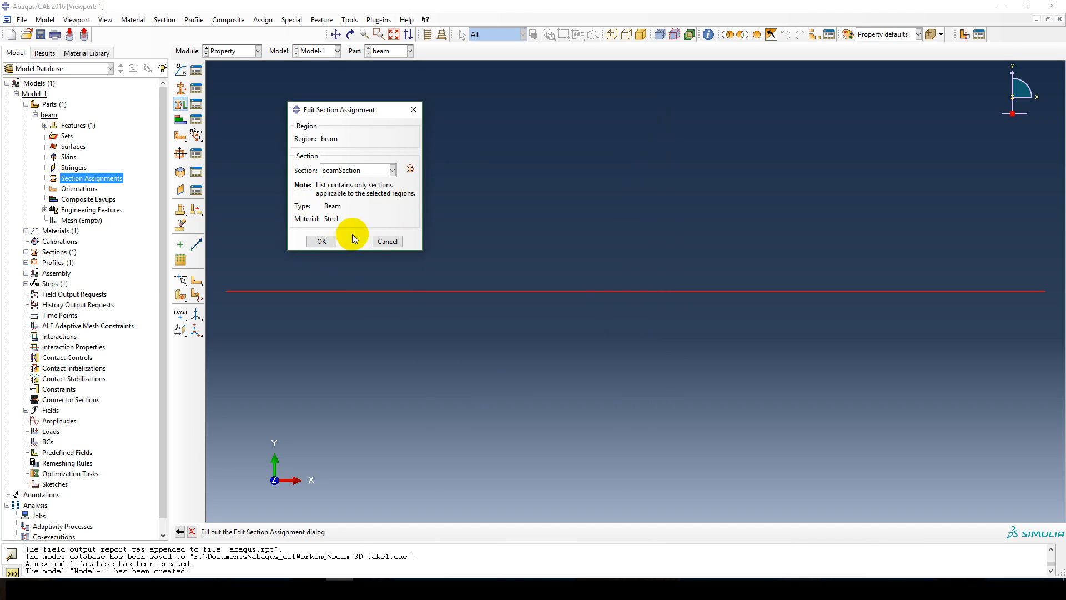
click(321, 241)
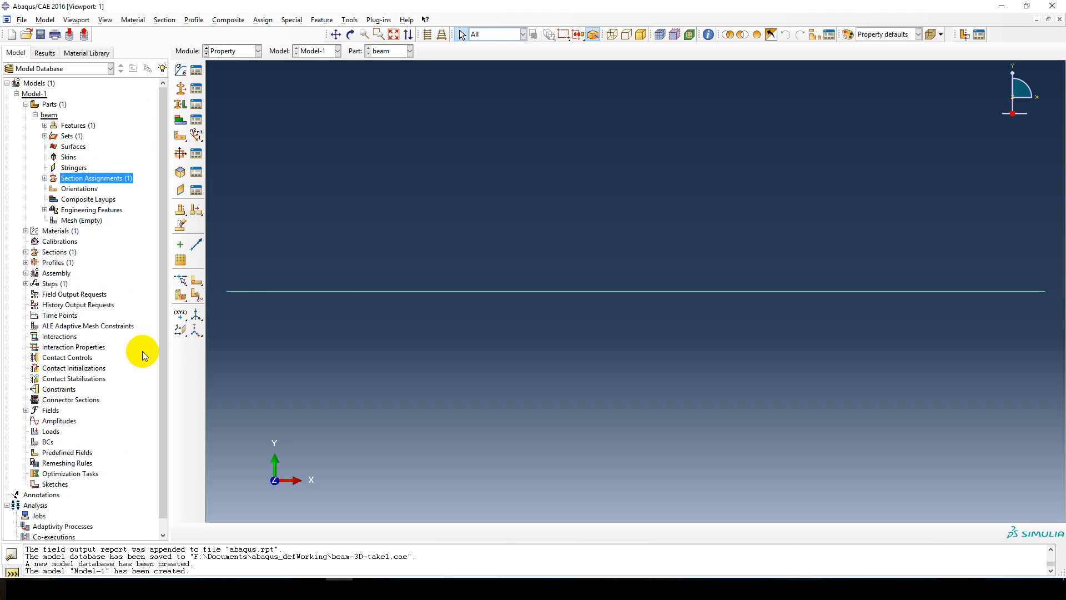
Assign a beam section orientation to the beam set with the n1 direction 0.0,0.0,-1.0.
click(195, 136)
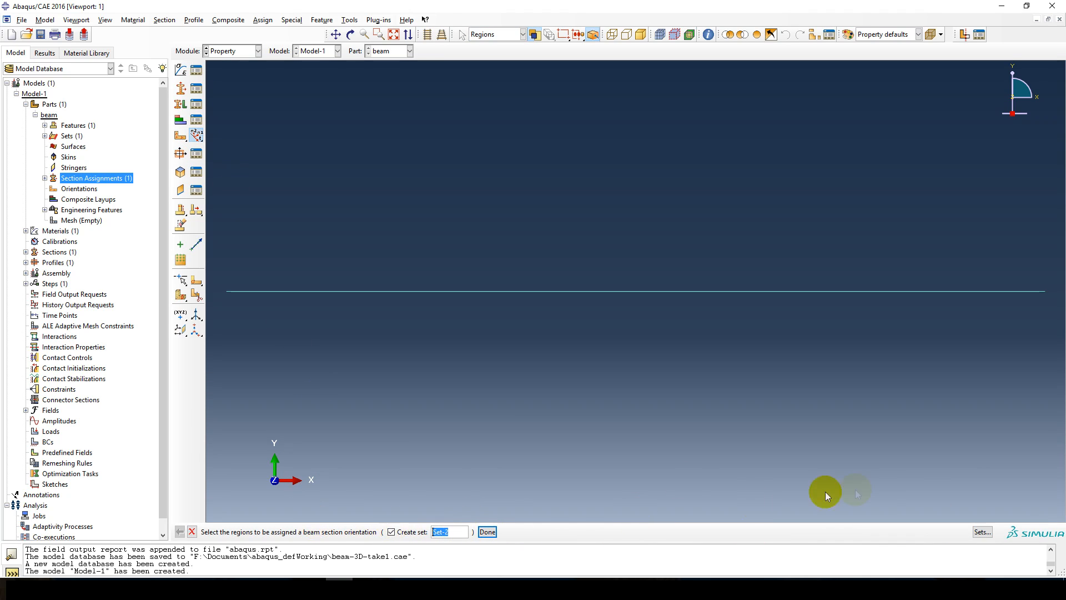
click(982, 531)
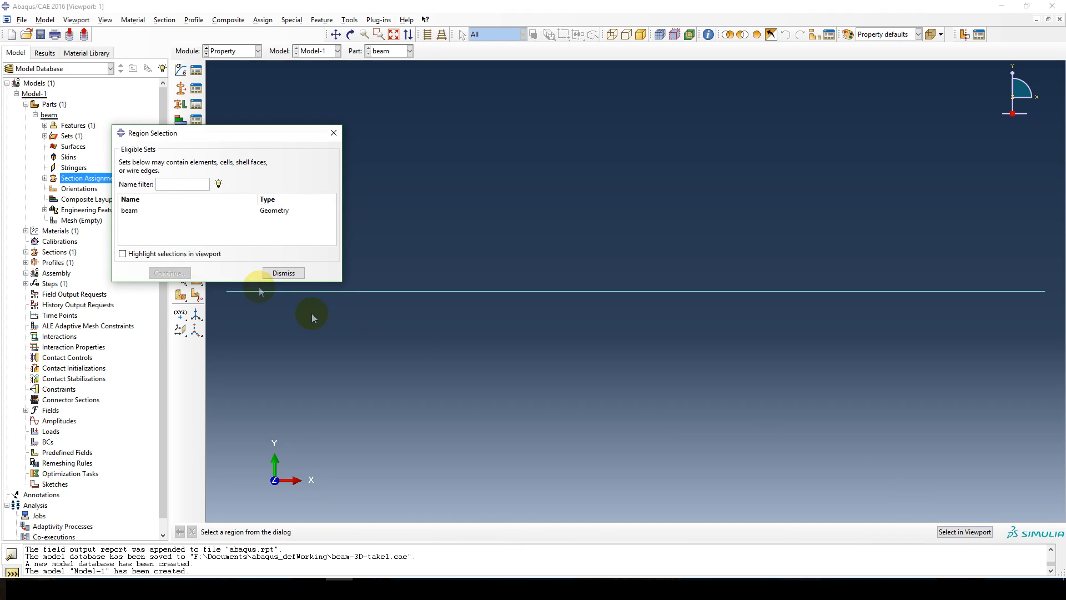
click(135, 210)
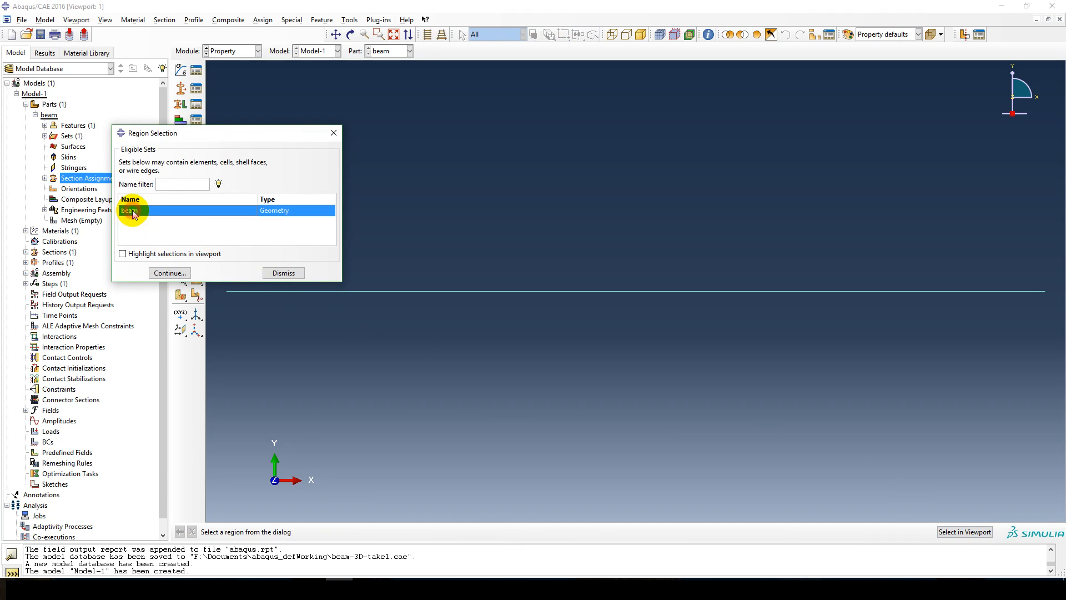
click(161, 273)
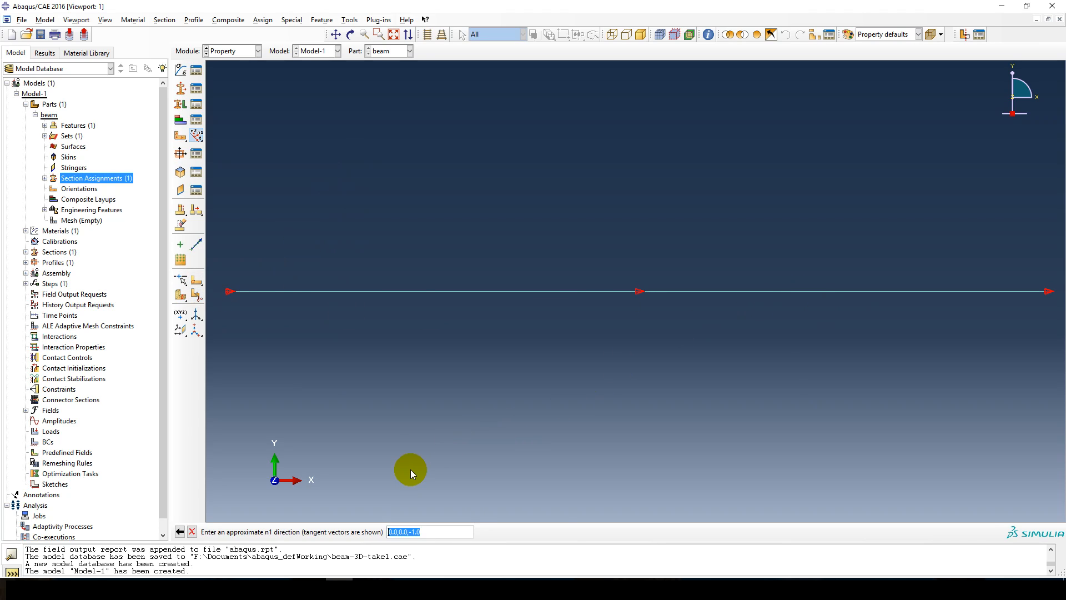
key(Return)
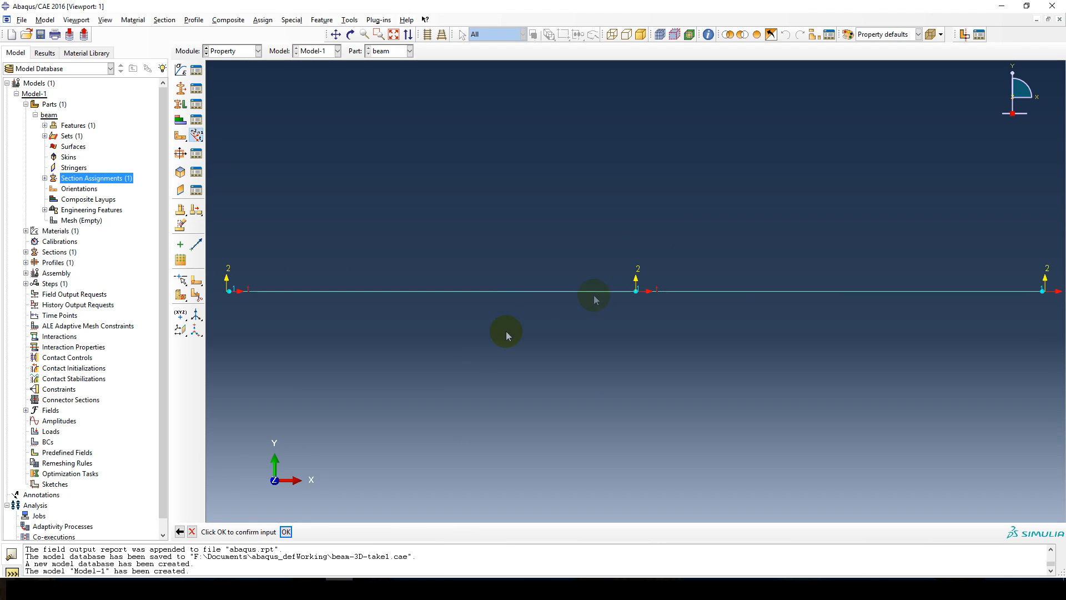
click(283, 533)
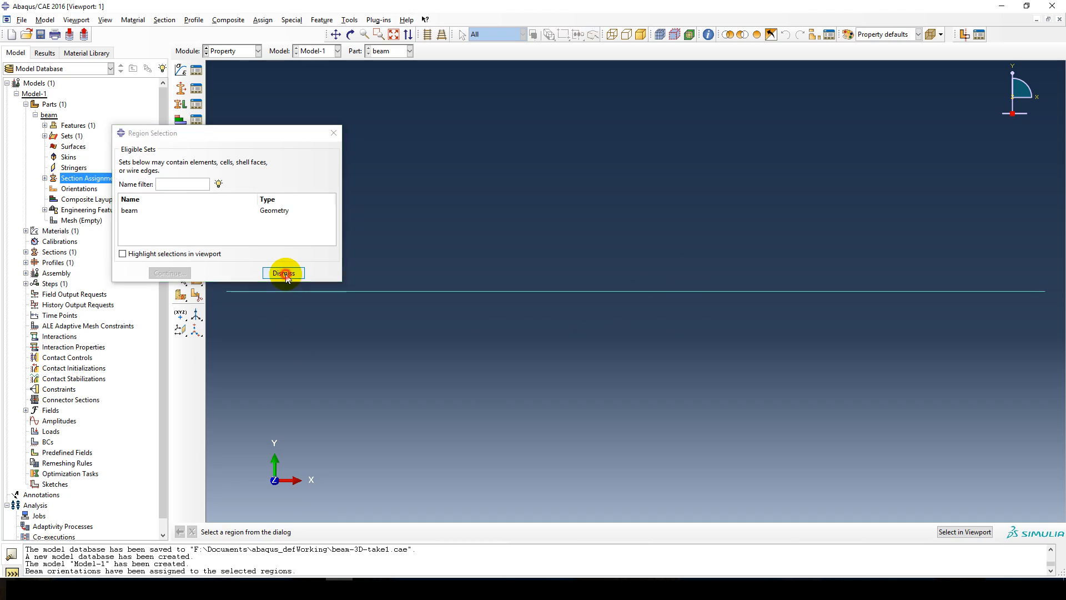
click(284, 273)
click(191, 531)
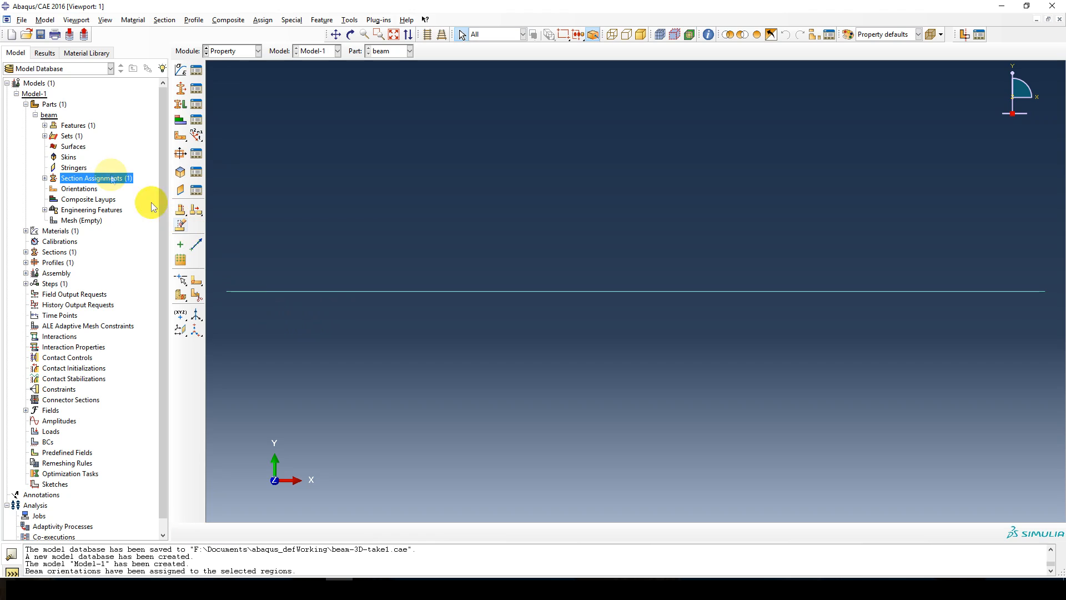
Turn on rendering of beam profiles with scale factor 1 in the part display options.
click(105, 20)
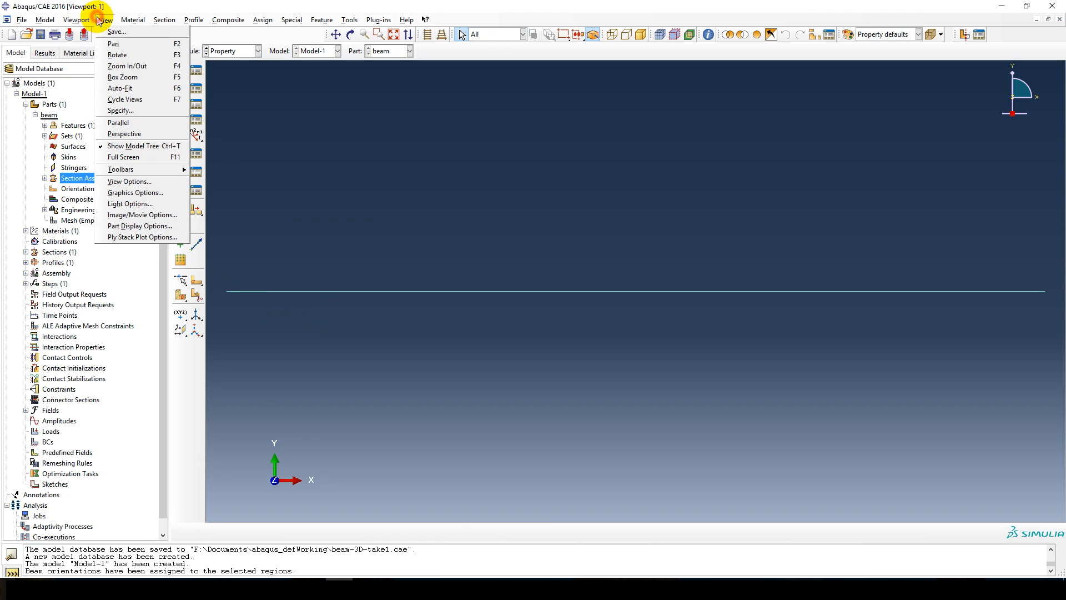
click(139, 225)
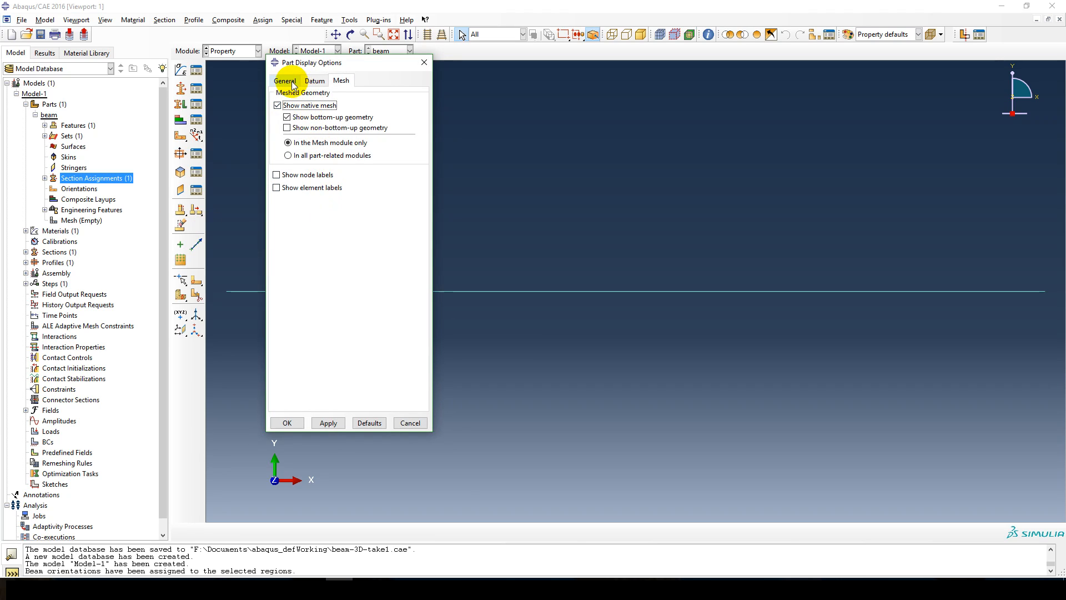
click(284, 81)
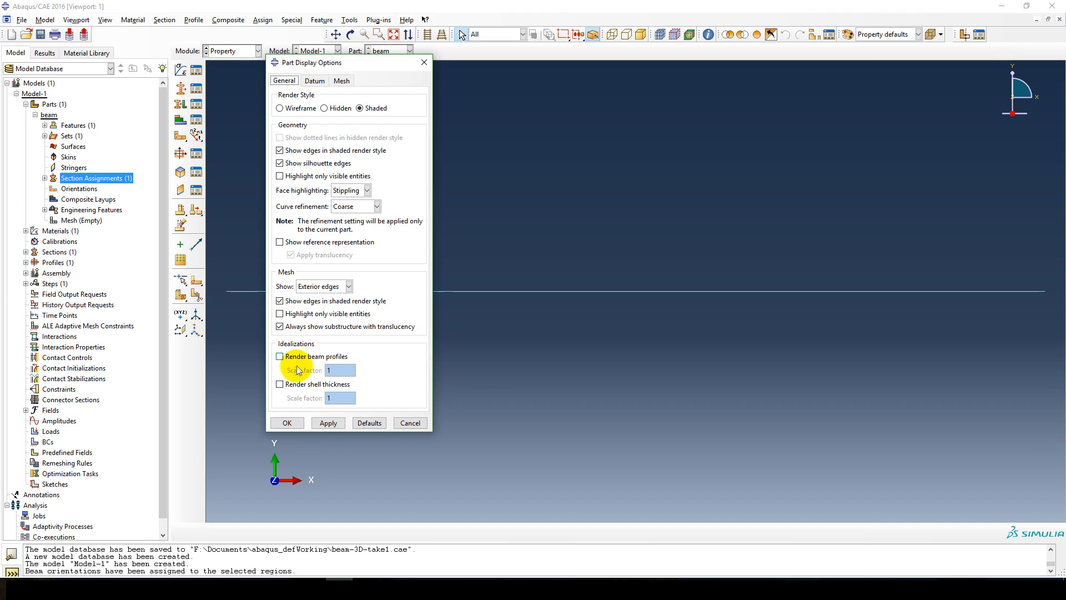
click(280, 356)
click(327, 423)
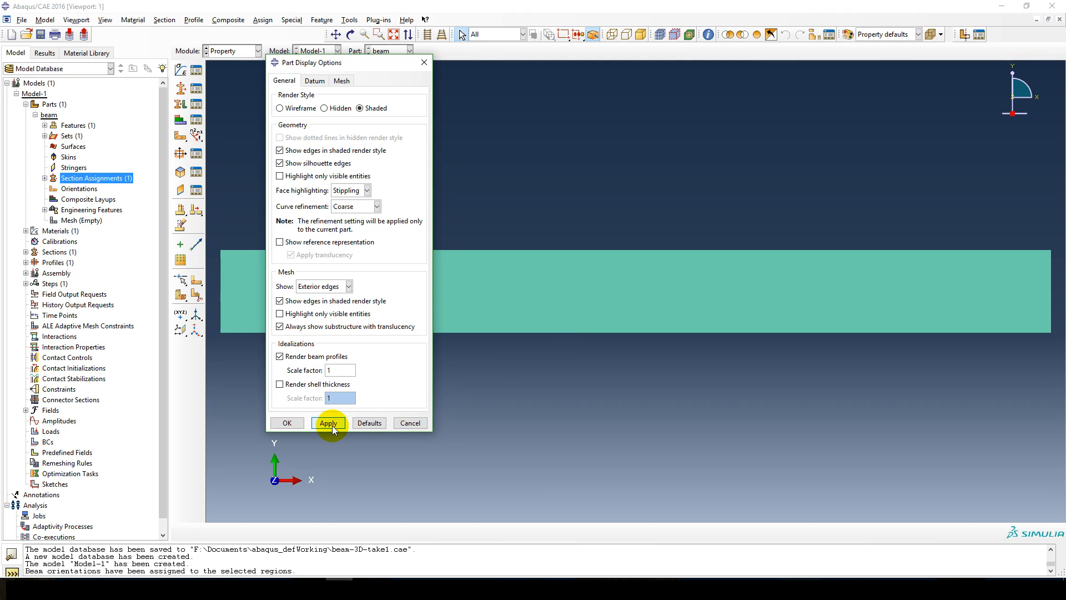
click(287, 423)
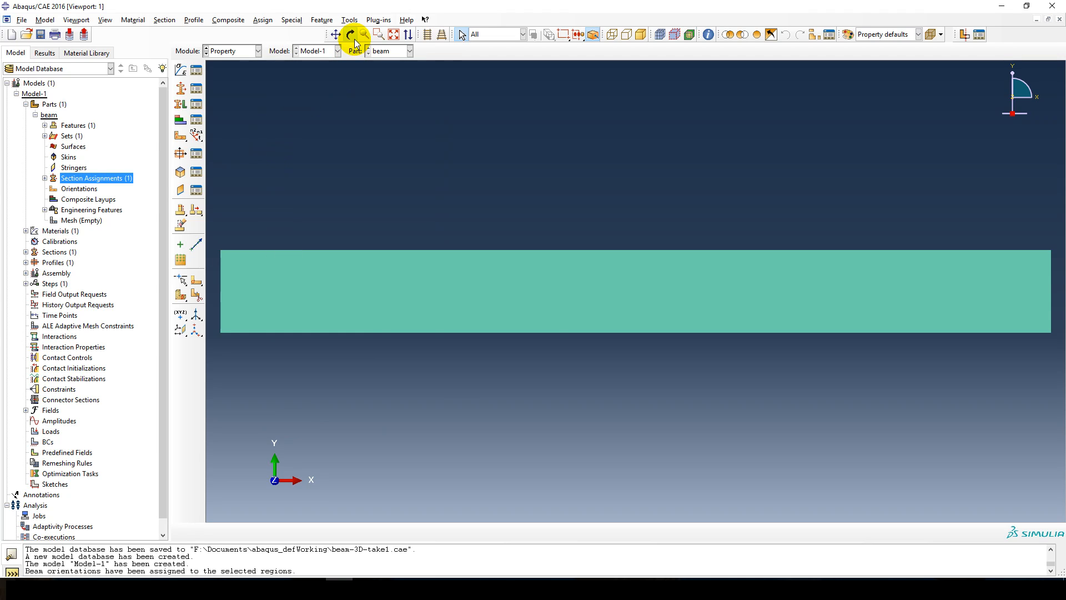
Examine the rendered beam from several angles to check its rectangular cross-section and orientation.
click(351, 35)
drag(300, 273, 278, 448)
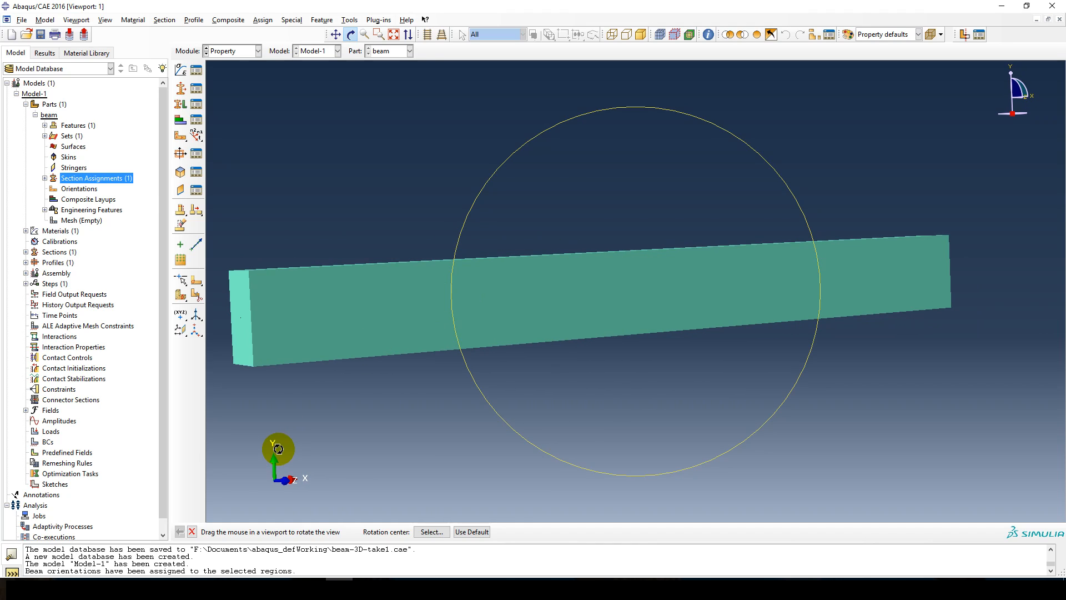
key(Escape)
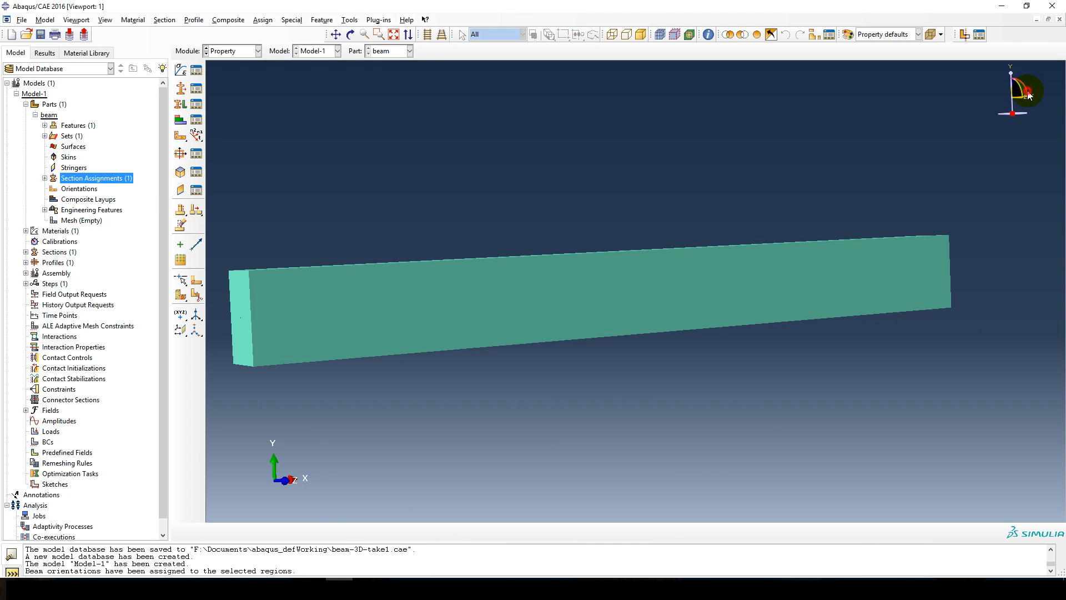
drag(1027, 95, 994, 99)
click(350, 35)
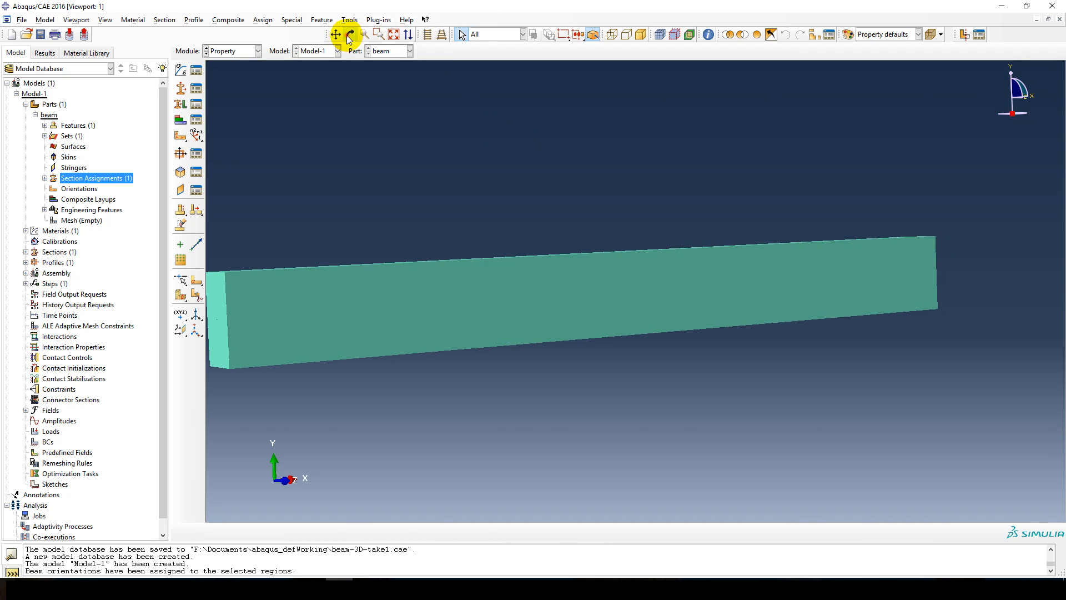
drag(1004, 125, 997, 159)
drag(672, 330, 548, 351)
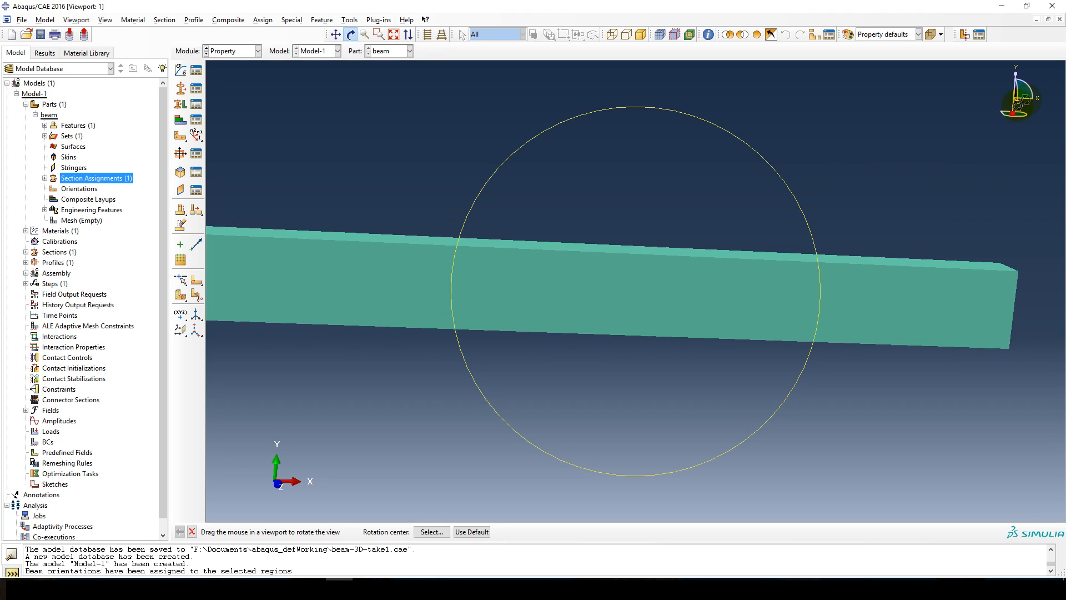
key(Escape)
click(1027, 98)
drag(1027, 97, 1029, 90)
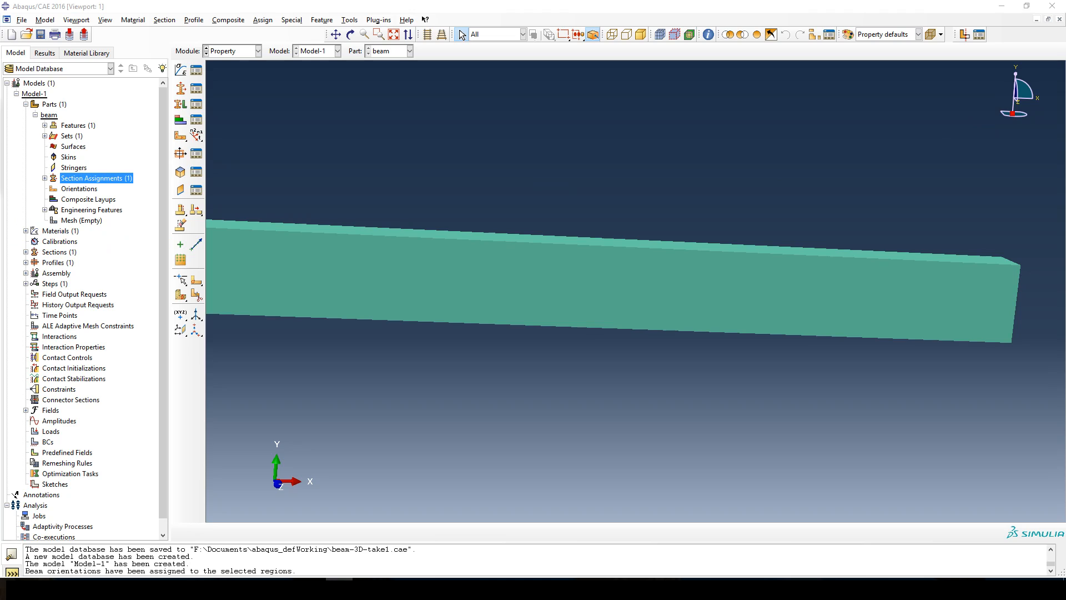
click(332, 278)
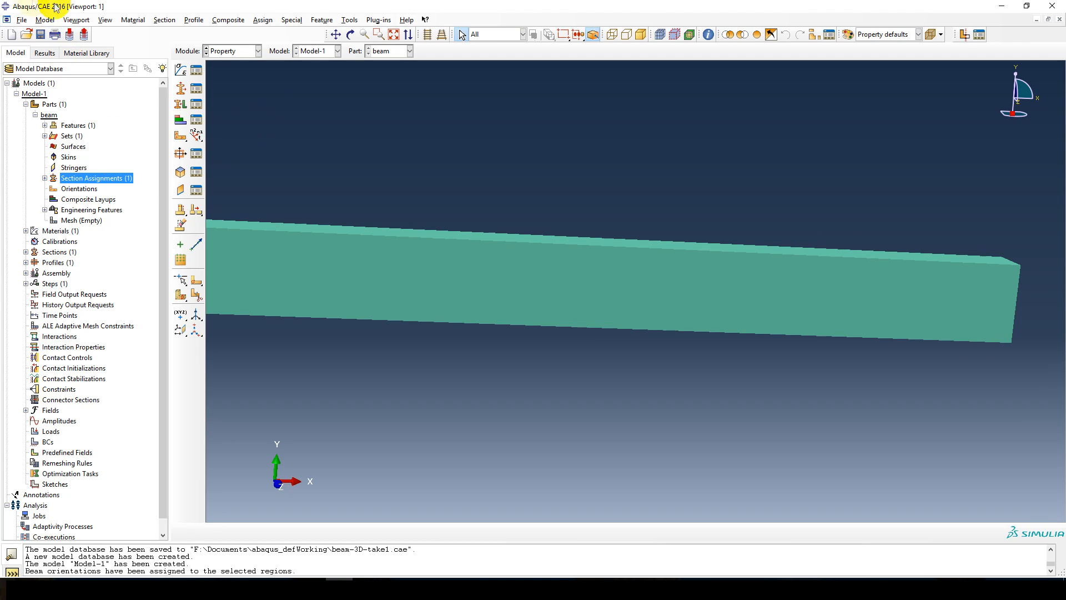
Turn off rendering of beam profiles in the part display options.
click(78, 21)
mouse_move(105, 22)
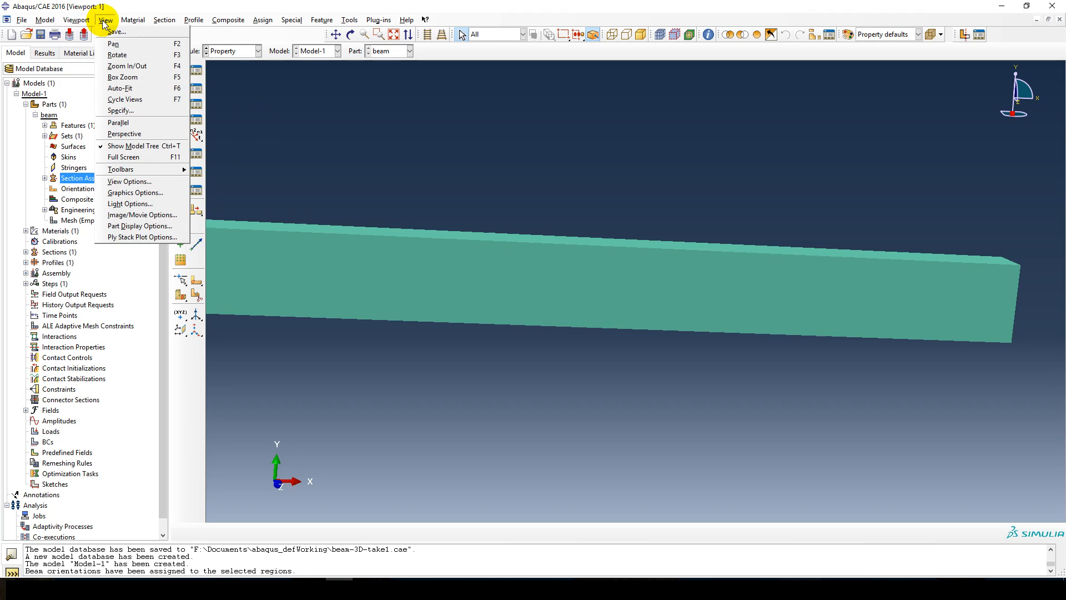
click(117, 226)
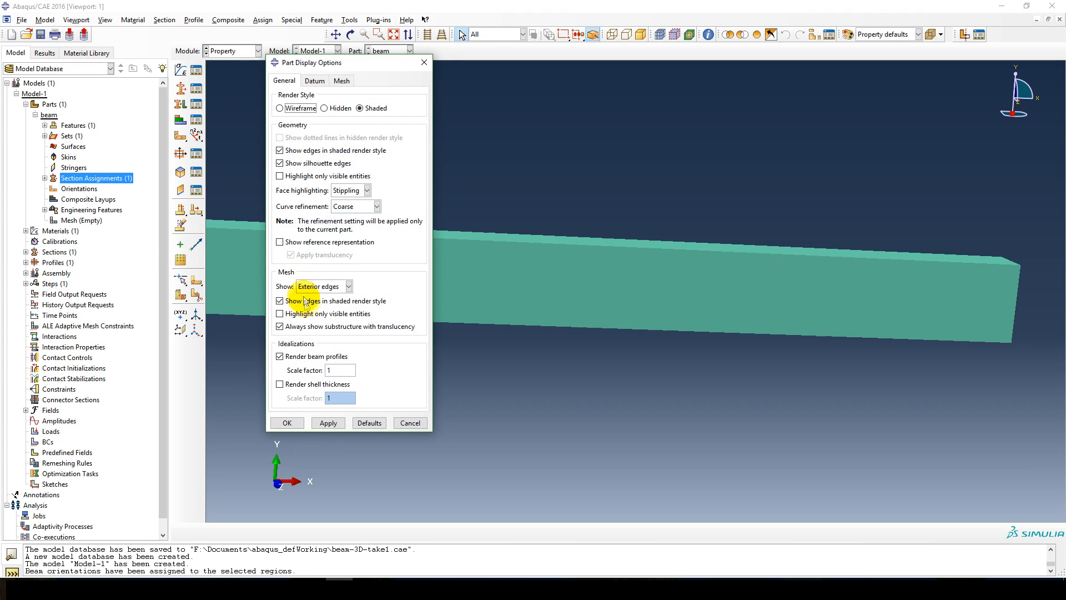
click(283, 356)
click(291, 423)
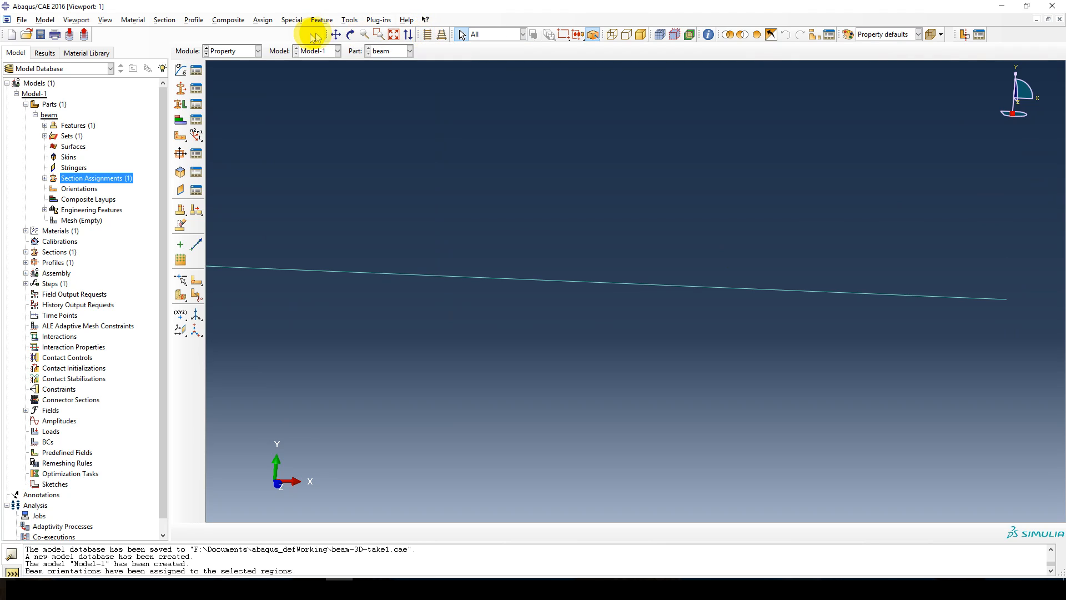
Create a springs/dashpots feature named spring of type Connect points to ground (Standard) and select both beam endpoints for it.
click(351, 35)
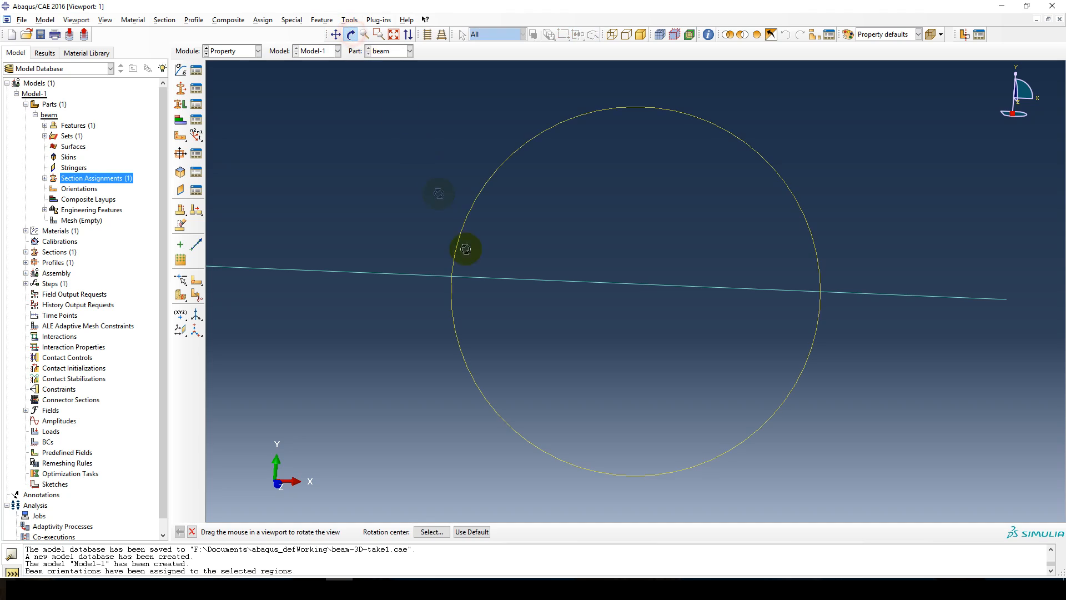
drag(551, 266, 517, 264)
click(393, 34)
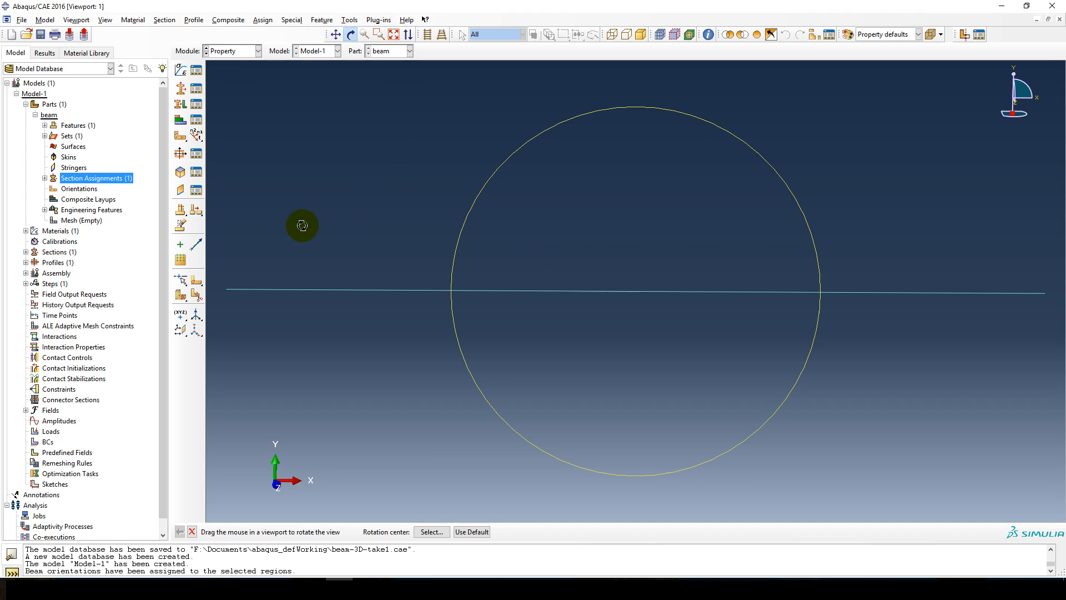
key(Escape)
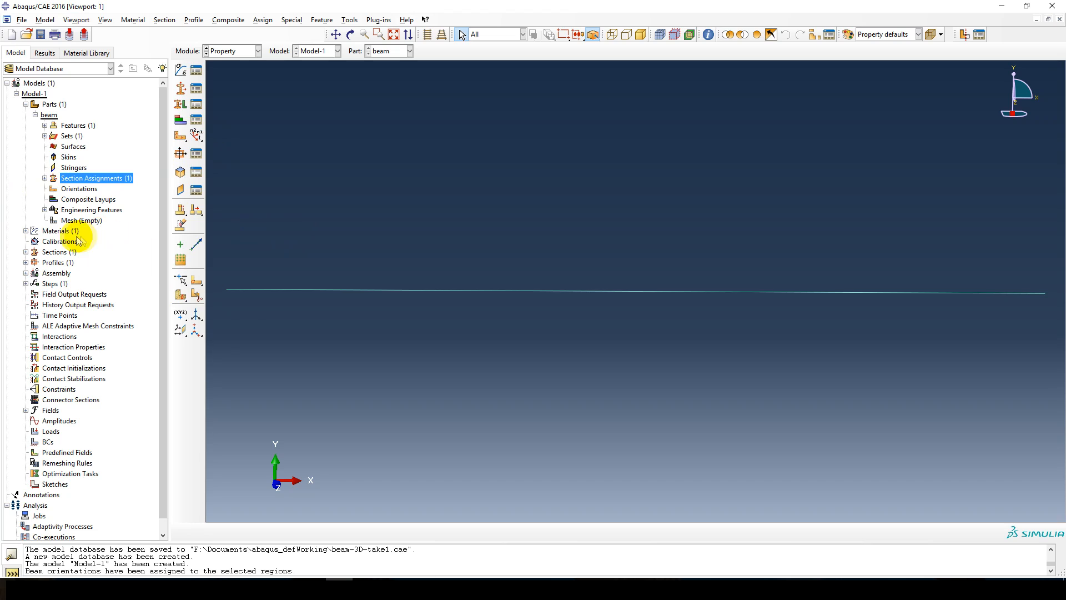
click(44, 210)
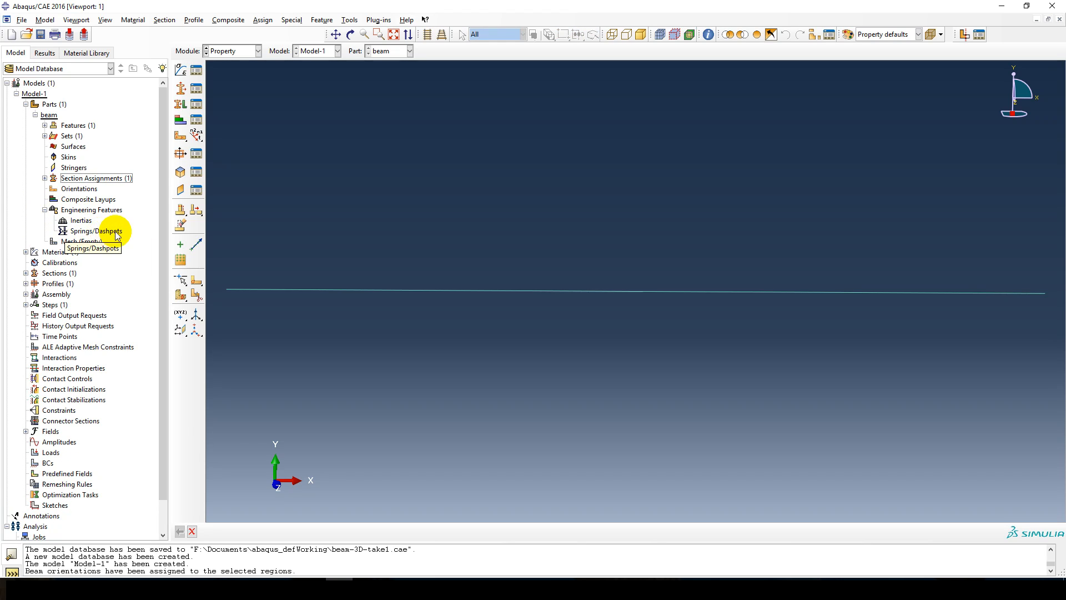
double_click(82, 232)
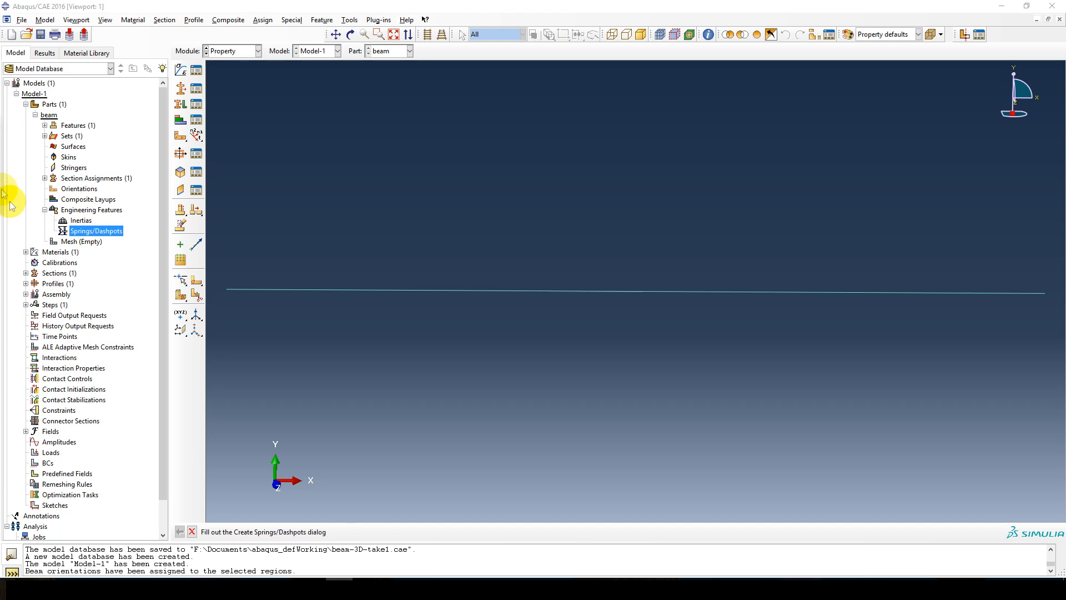
drag(73, 136, 307, 124)
double_click(332, 139)
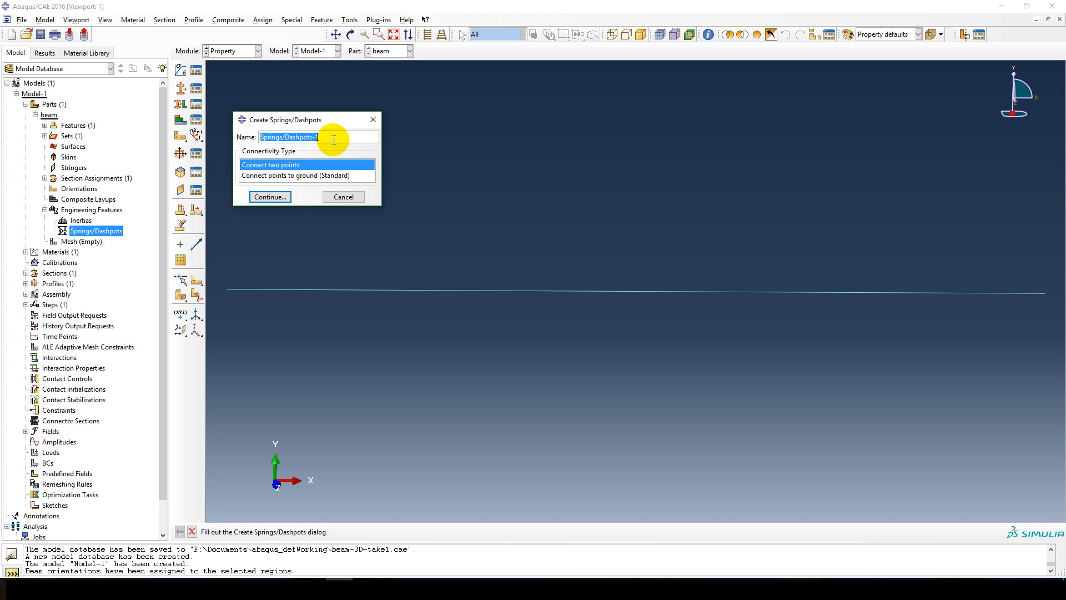
text(spring)
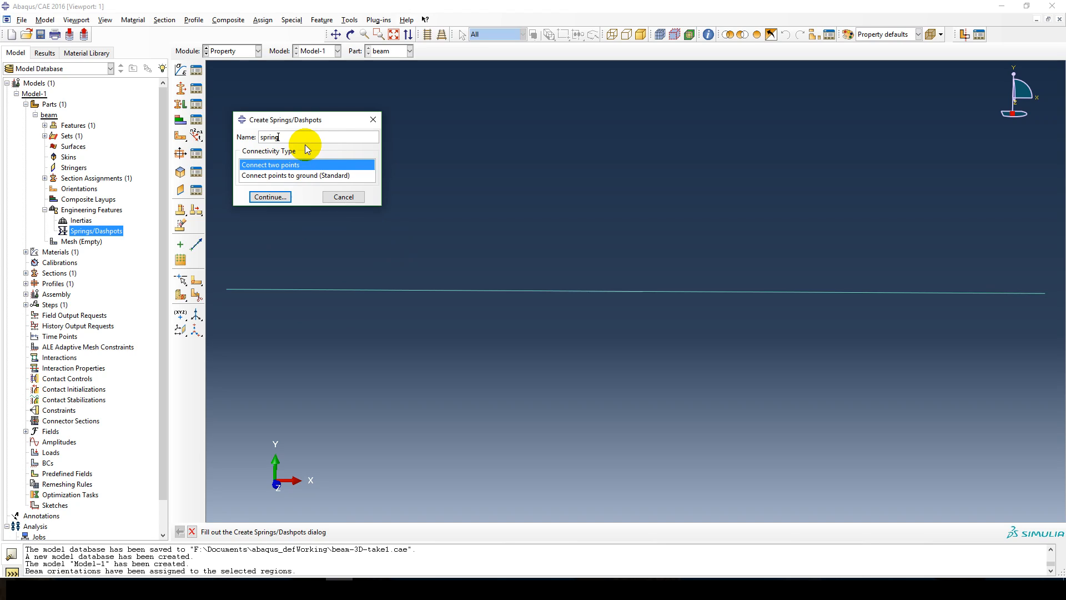
click(288, 176)
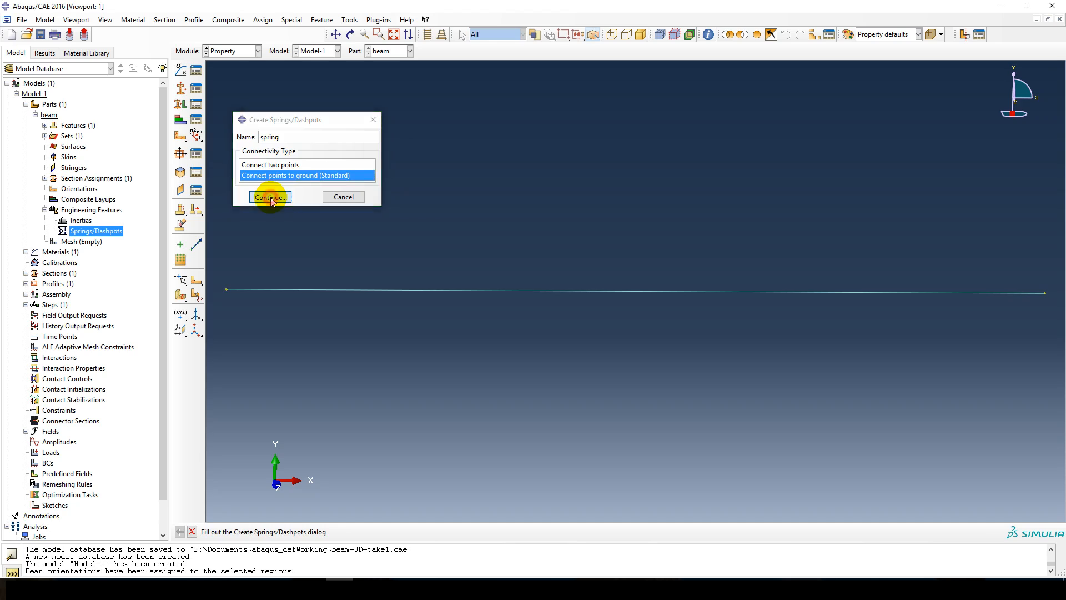
click(271, 197)
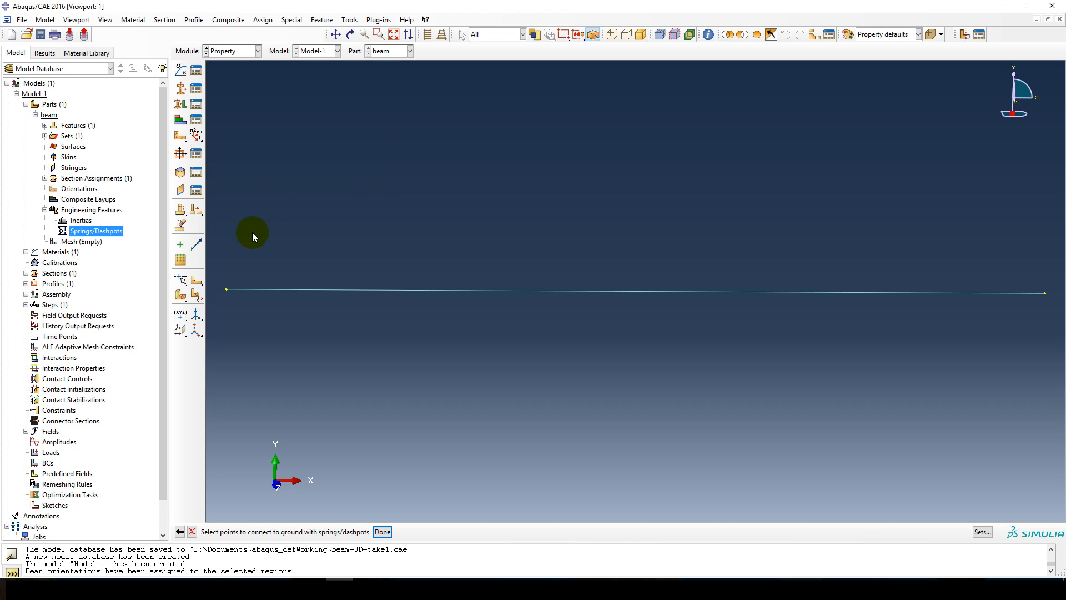
click(226, 289)
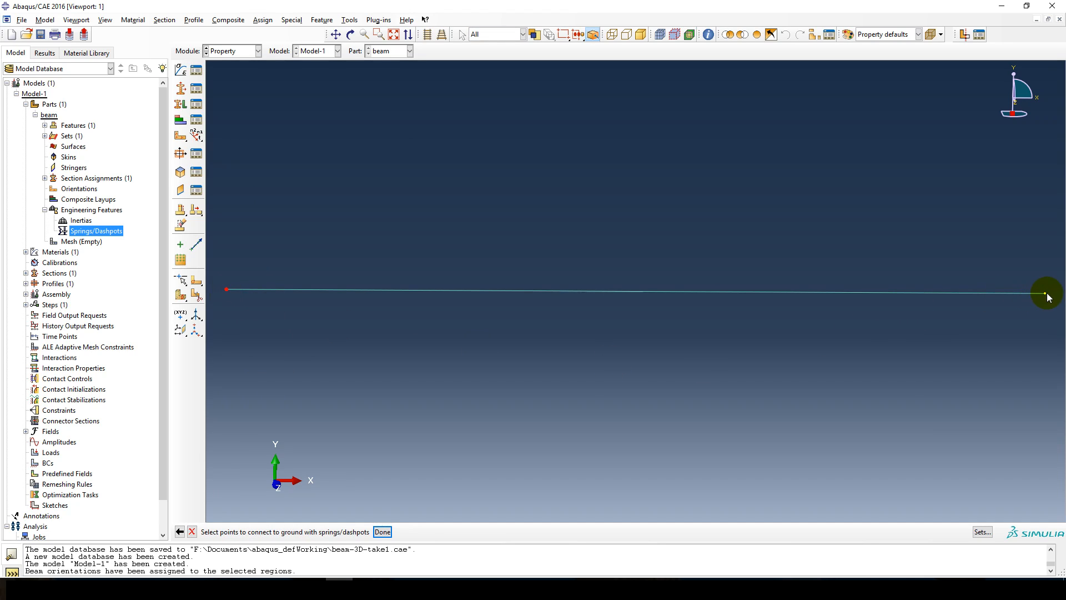
click(384, 532)
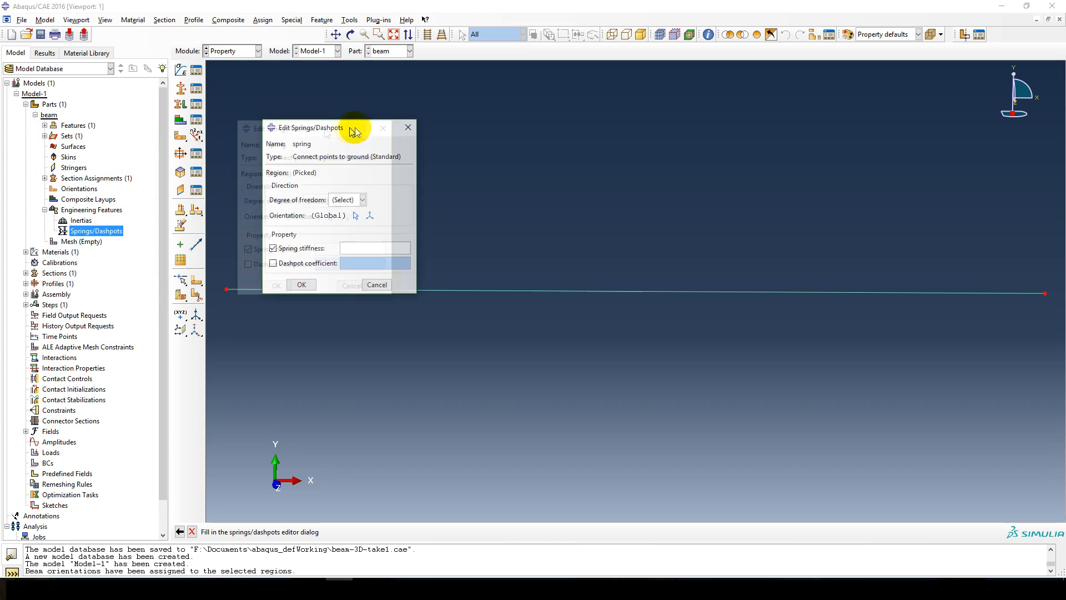
Set the grounded spring to act in degree of freedom 2 with a stiffness of 50e6.
click(369, 200)
click(349, 234)
click(369, 200)
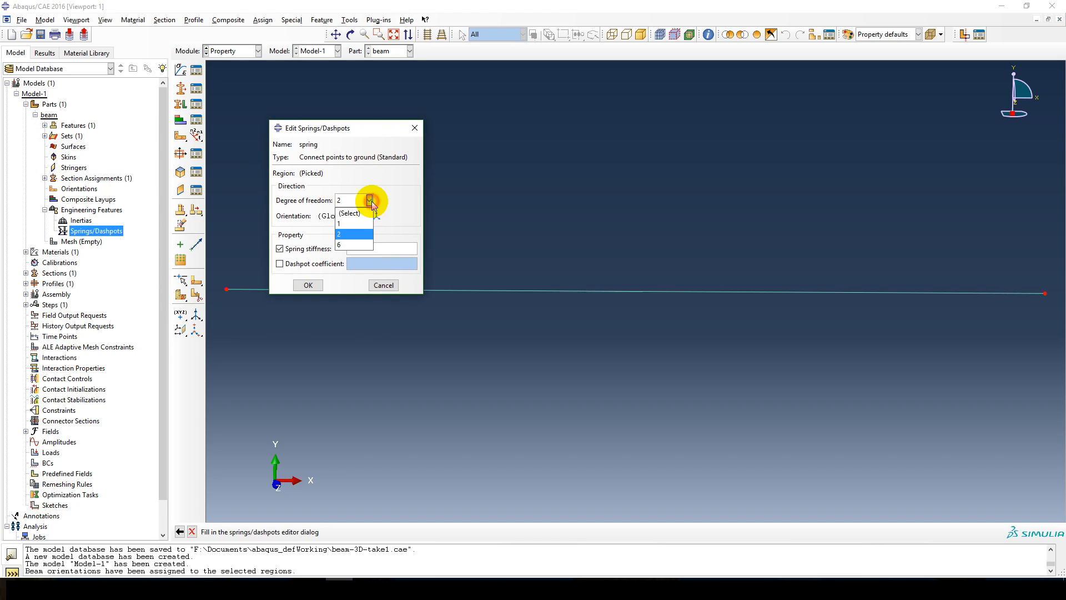
click(348, 236)
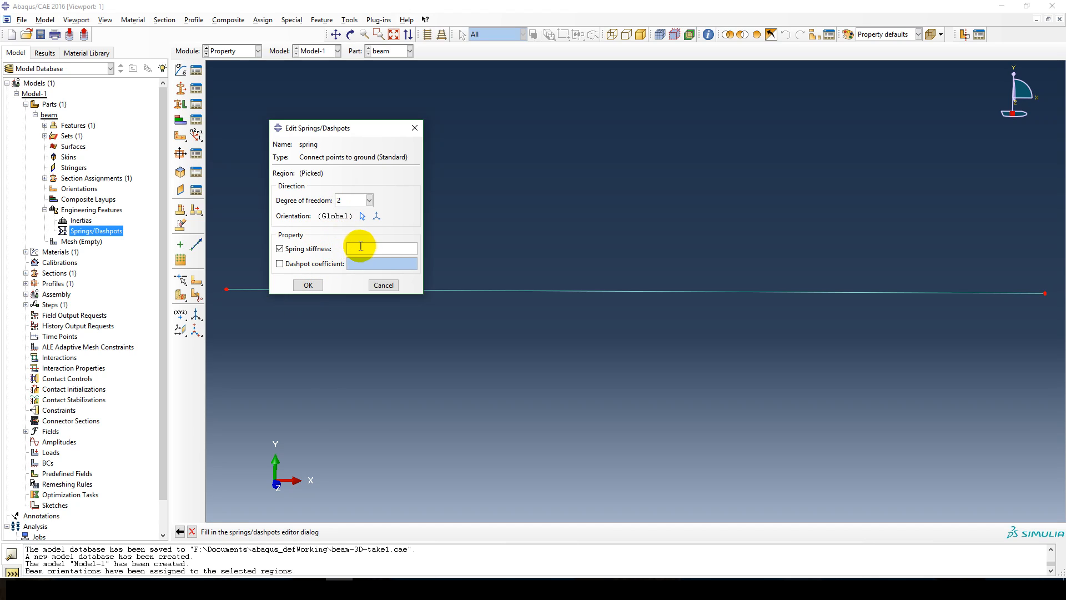
click(362, 248)
click(309, 285)
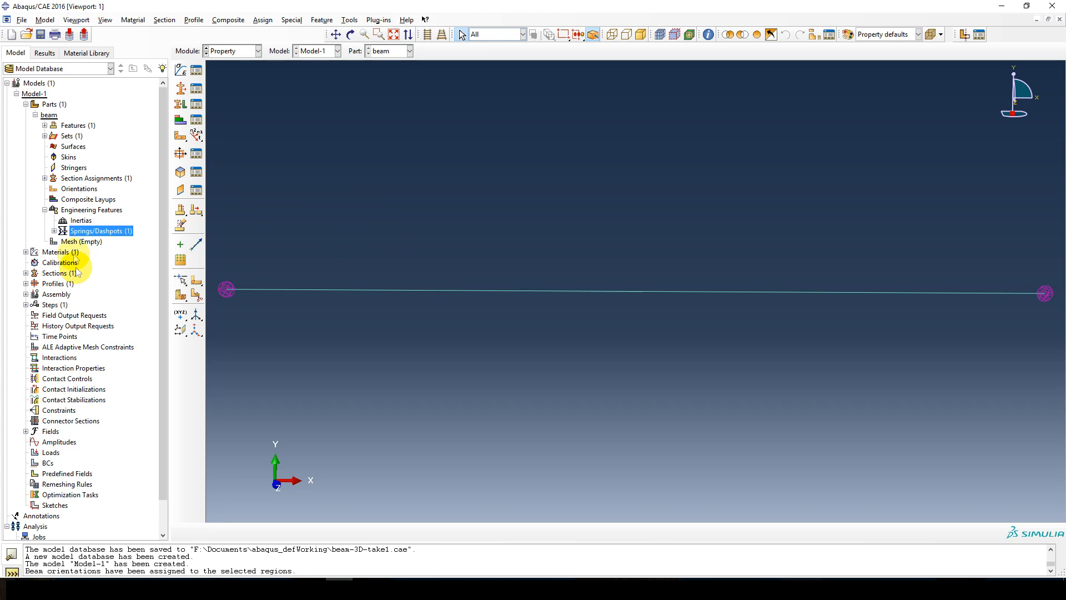
Seed the beam part with an approximate global size of 6 and mesh the part.
double_click(72, 242)
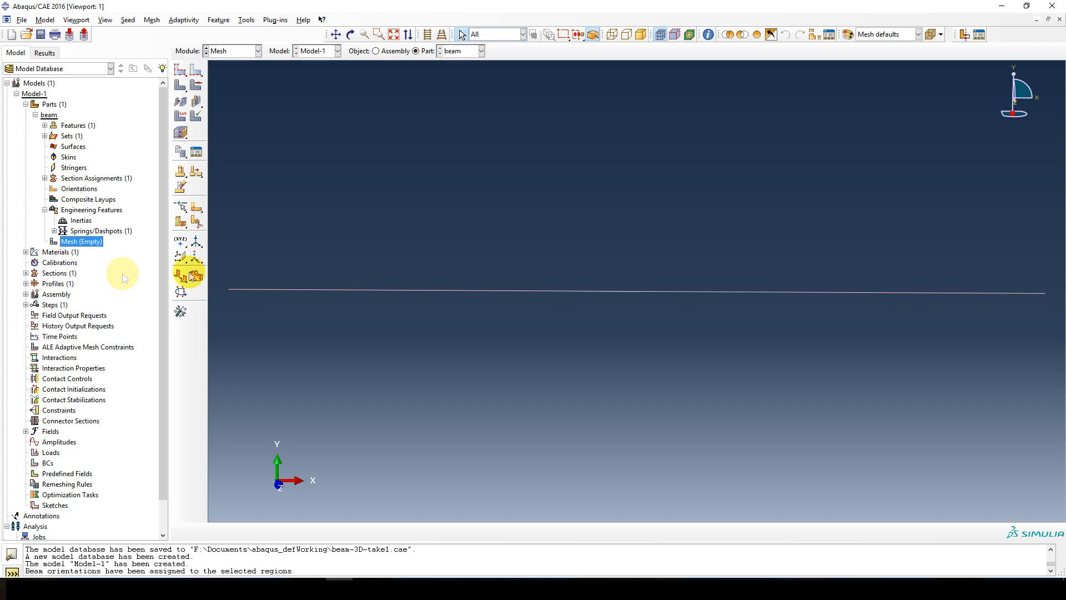
click(181, 74)
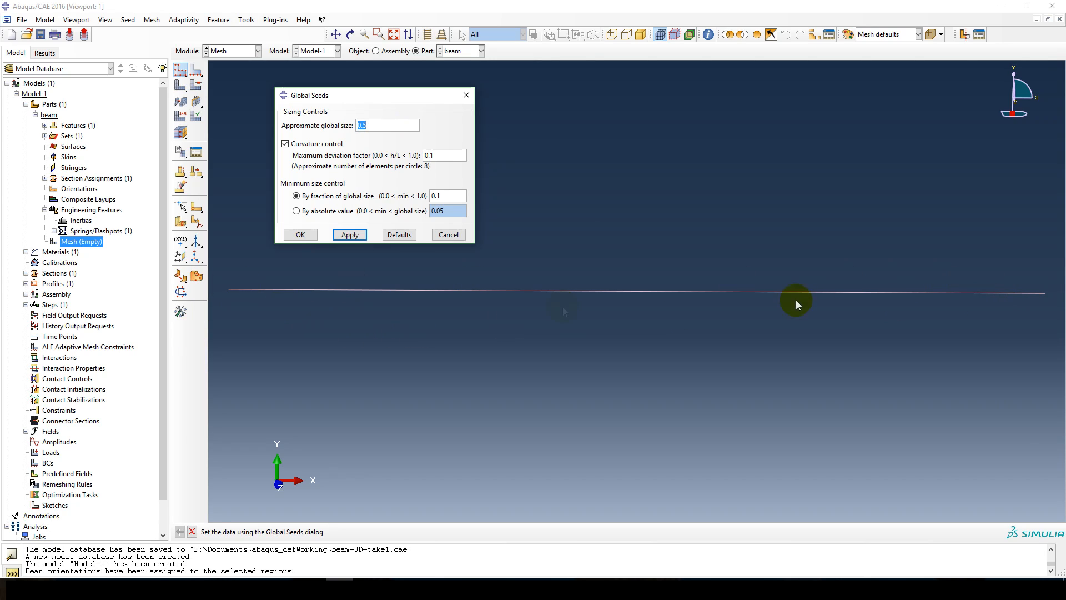
double_click(383, 127)
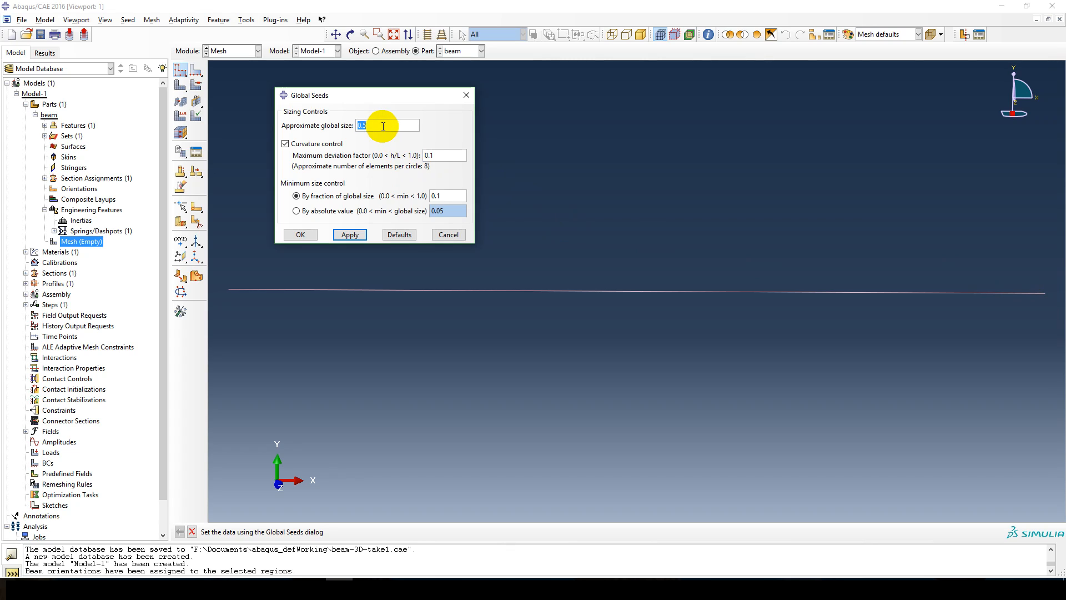
text(6)
click(349, 235)
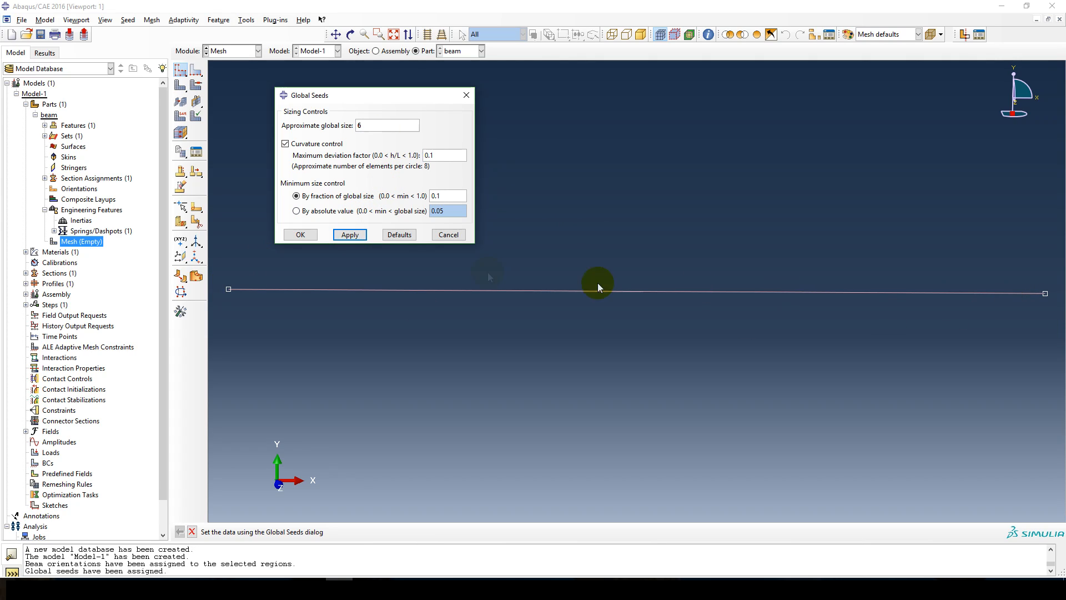
click(300, 235)
click(178, 87)
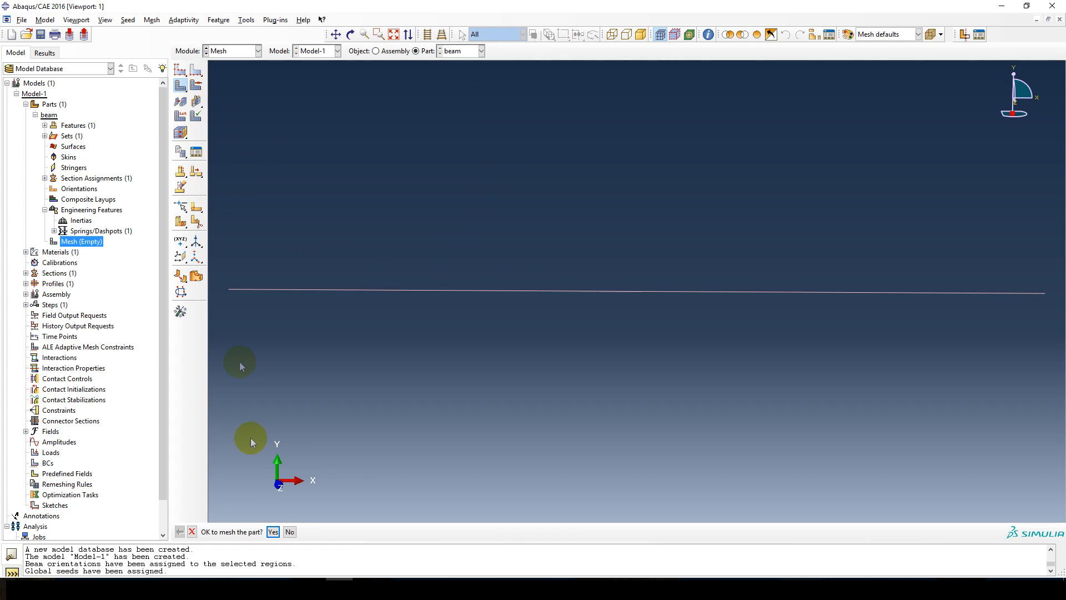
click(271, 530)
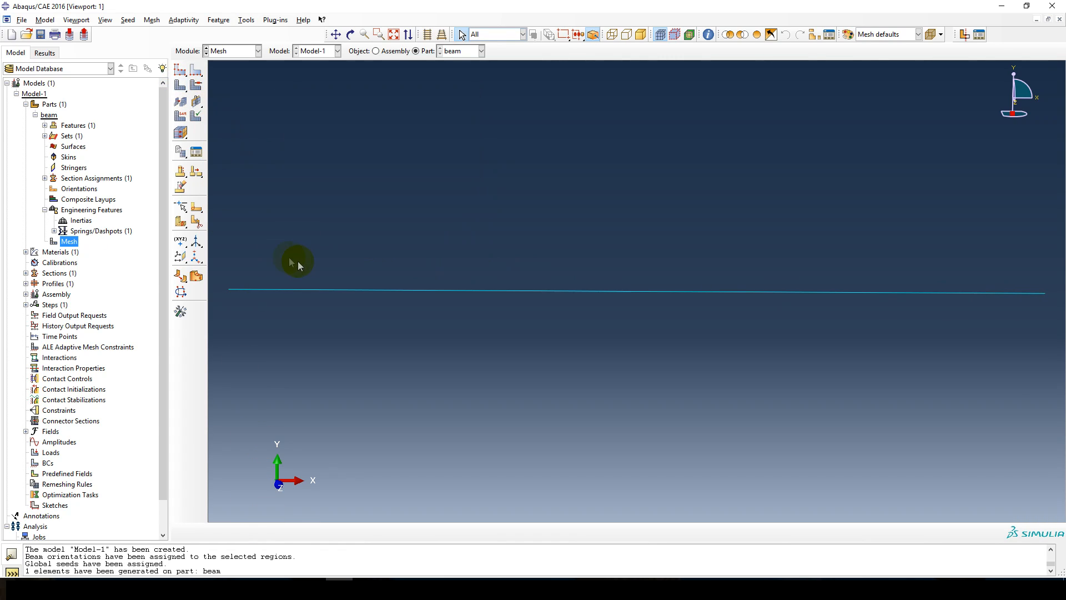
Review the beam's element type settings, comparing the shear-flexible and cubic formulations, and leave without applying changes.
click(152, 20)
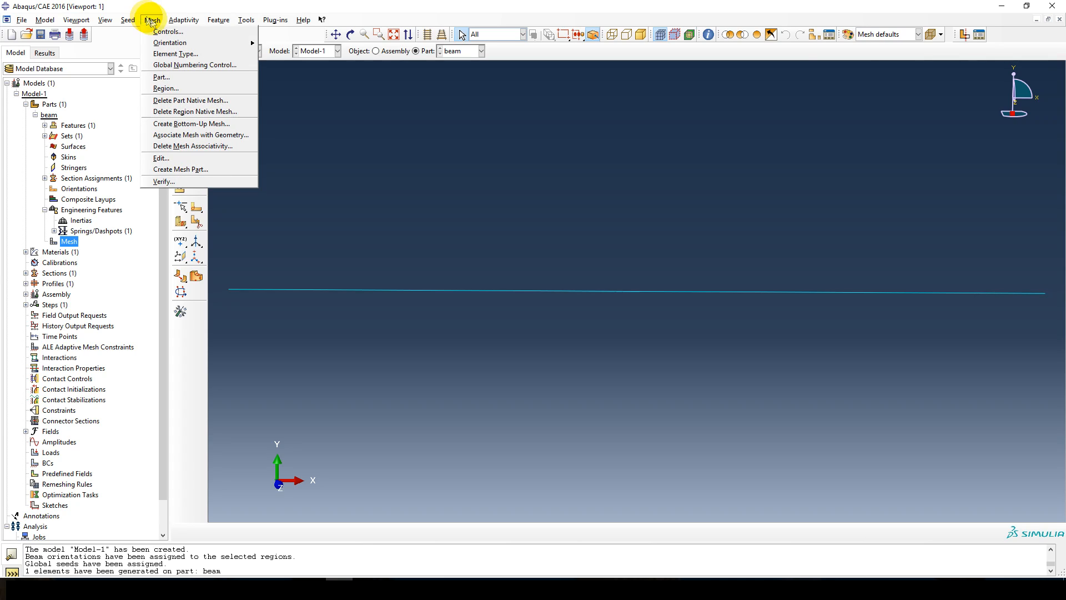
click(177, 54)
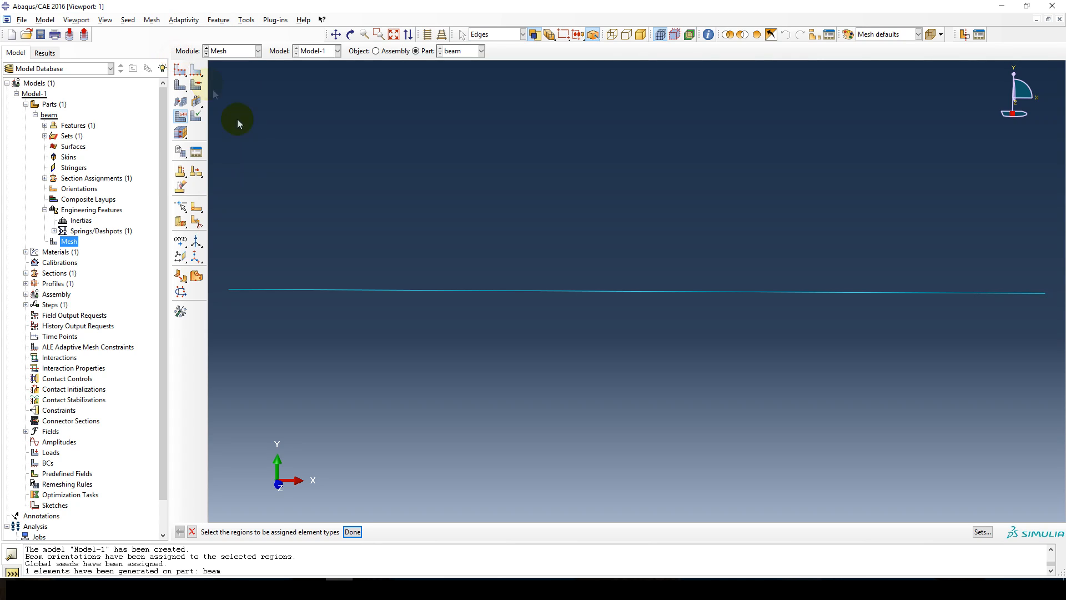
drag(254, 224, 682, 368)
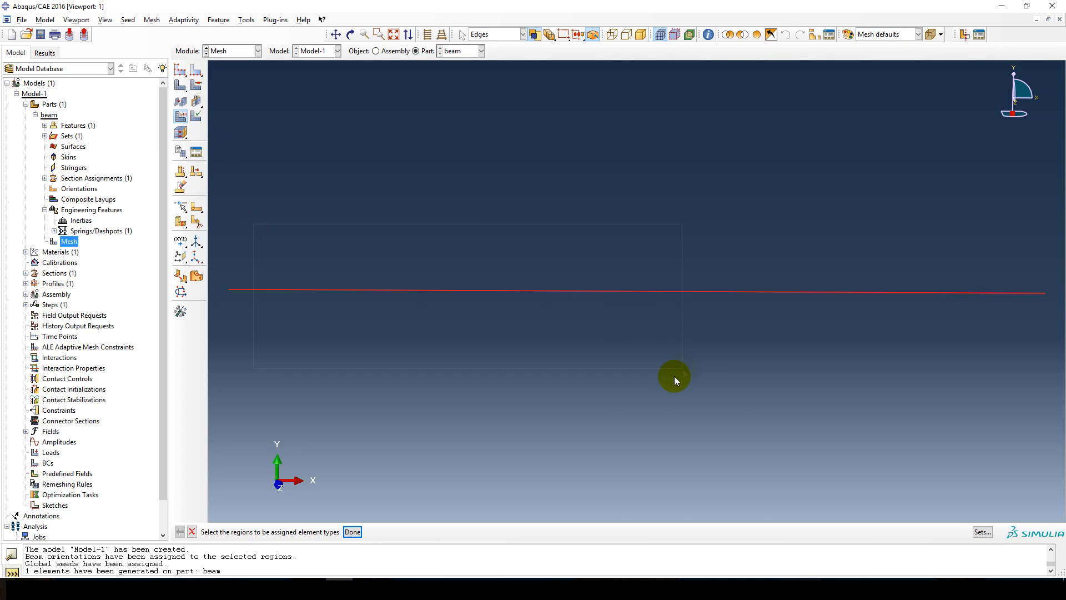
click(351, 531)
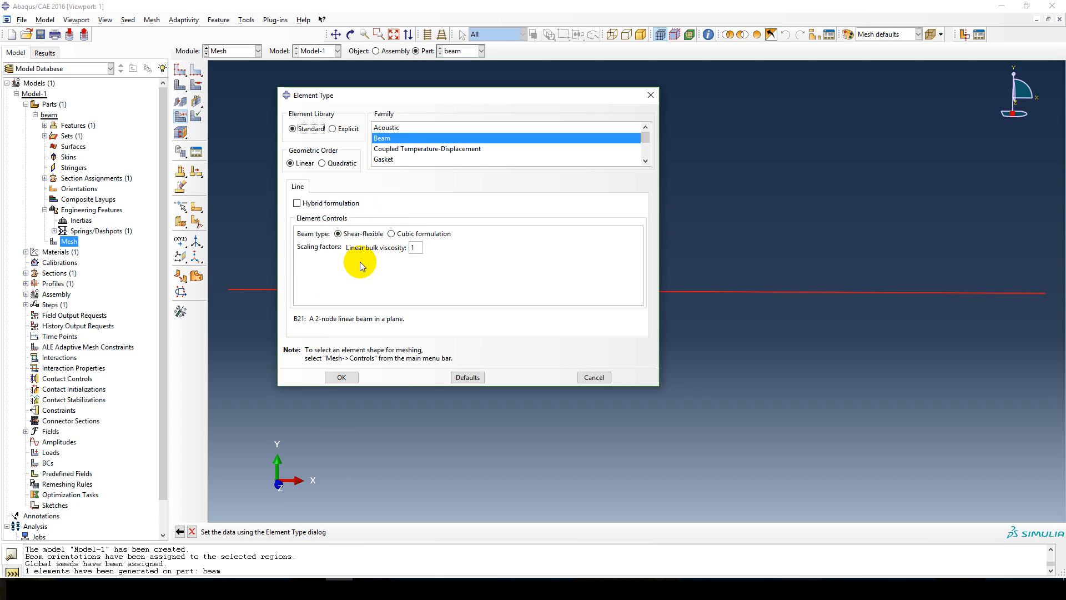
click(415, 236)
click(362, 236)
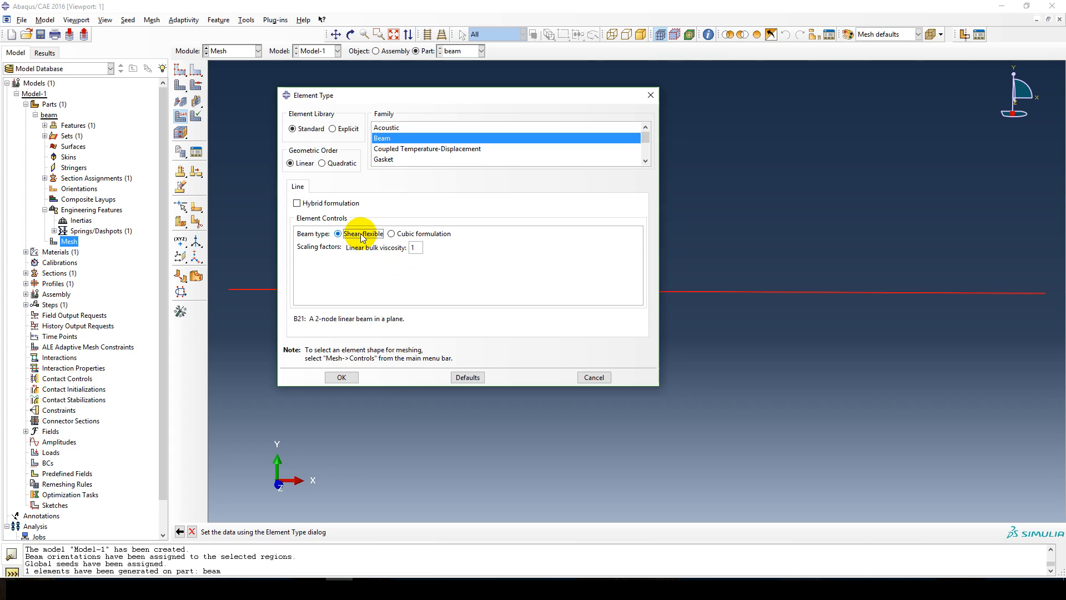
click(412, 235)
click(358, 233)
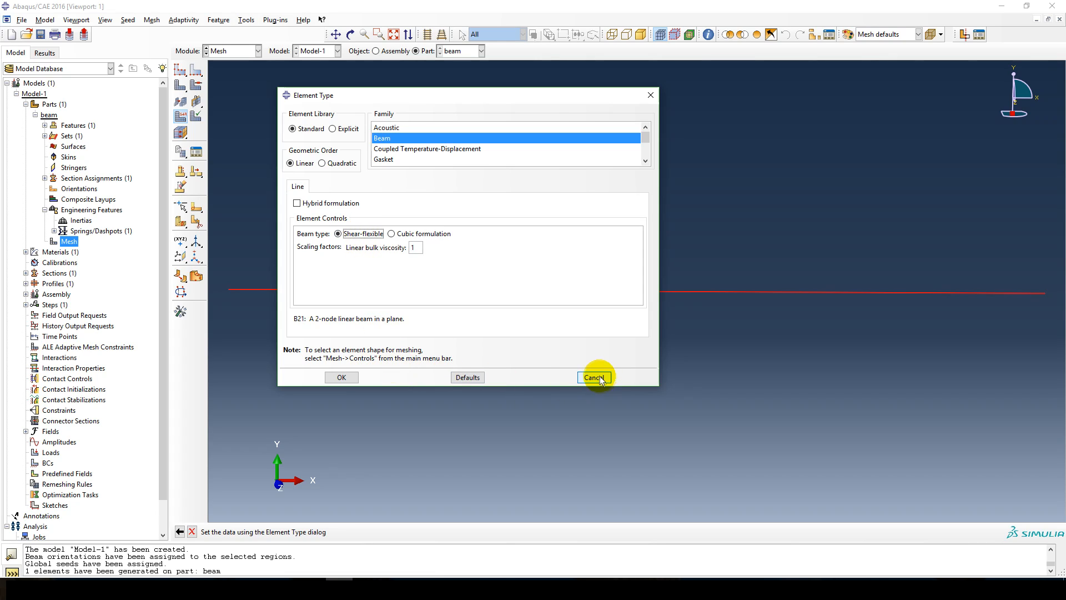
click(593, 377)
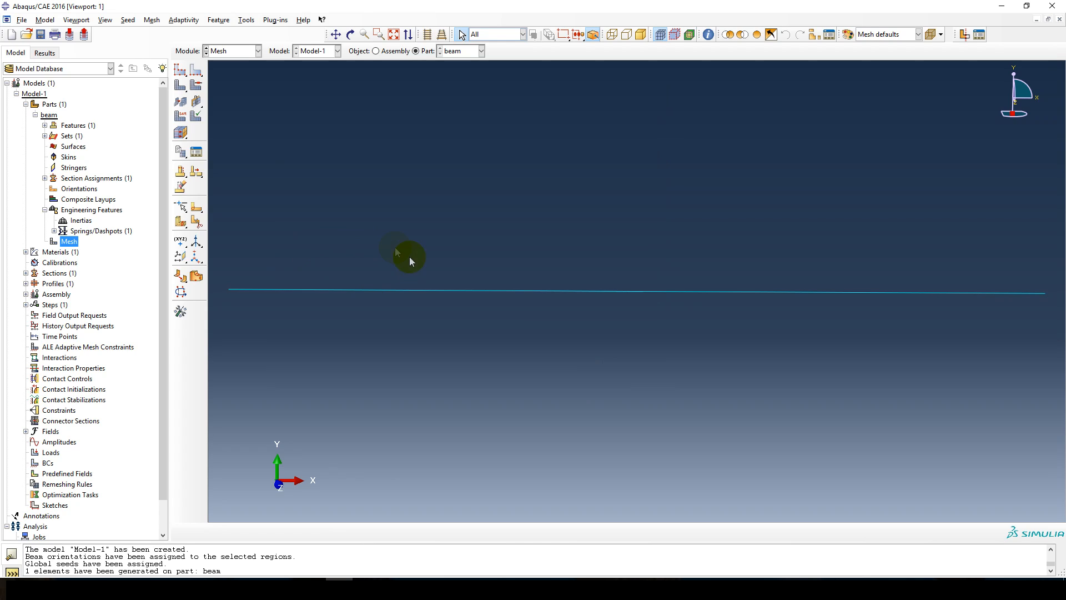
Create an instance of the meshed beam part in the assembly.
click(26, 293)
double_click(60, 305)
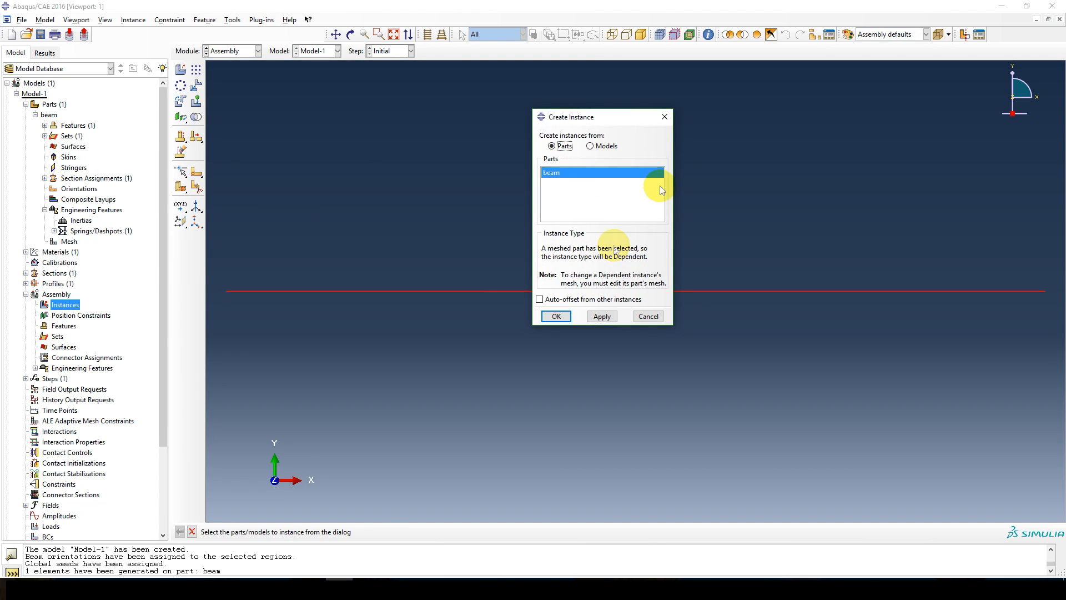
click(557, 316)
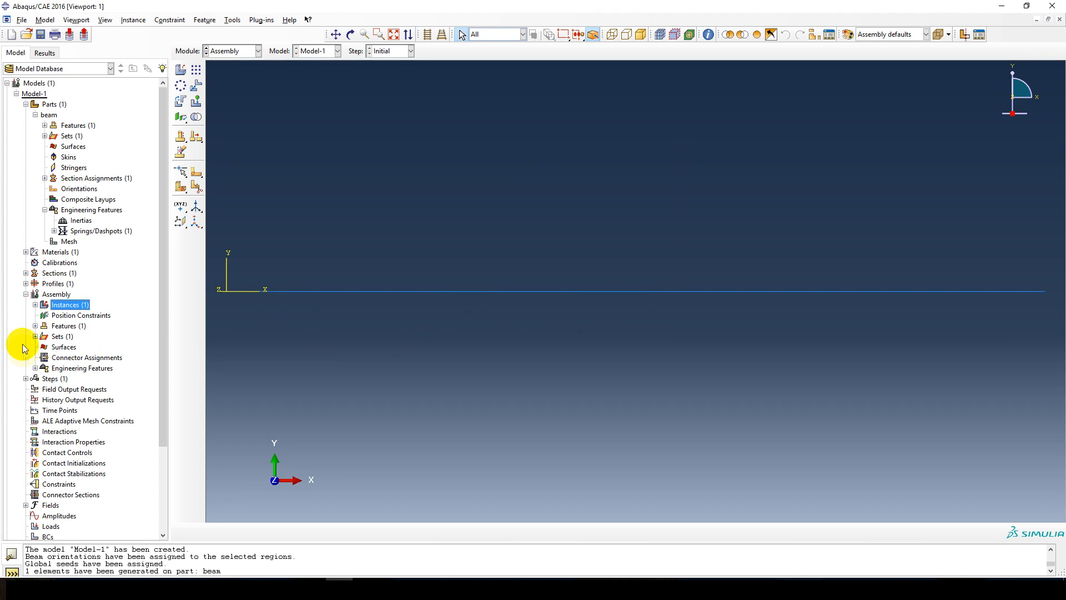
Create a Static, General analysis step named load after the Initial step.
click(26, 378)
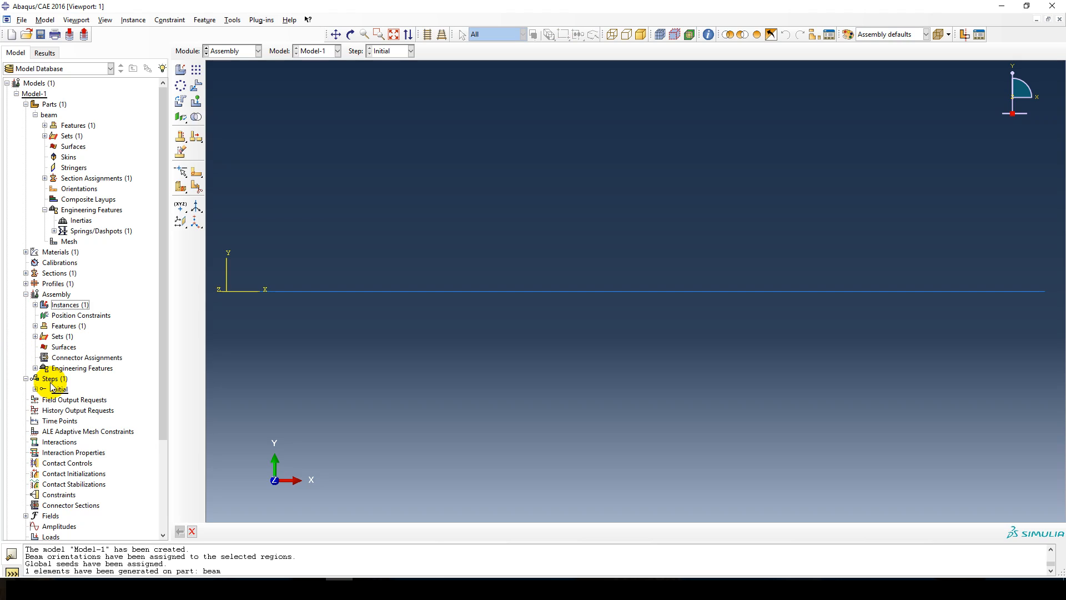
double_click(50, 378)
text(load)
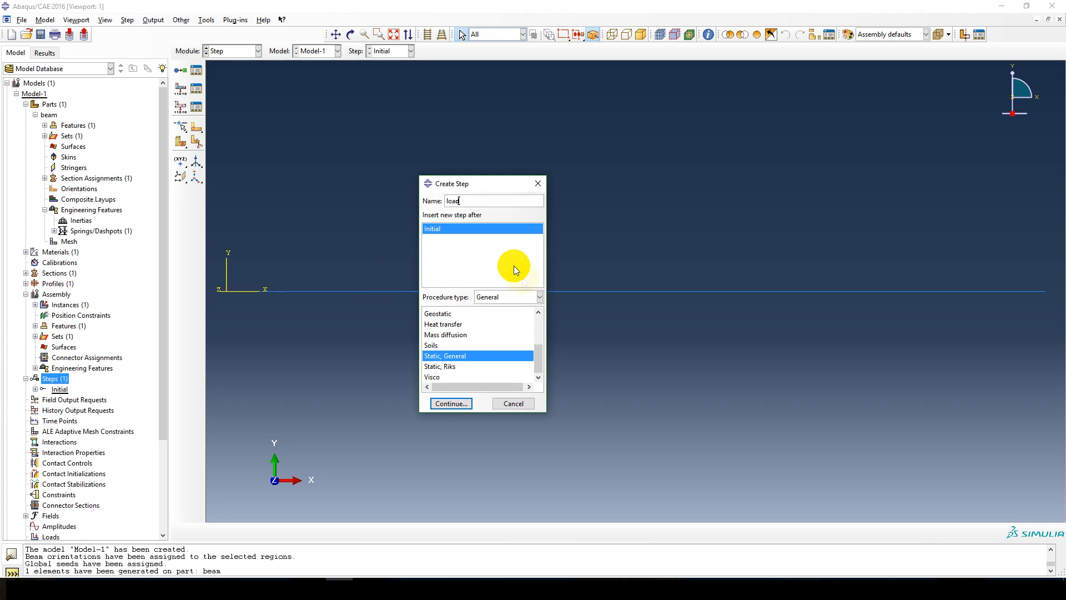
click(454, 403)
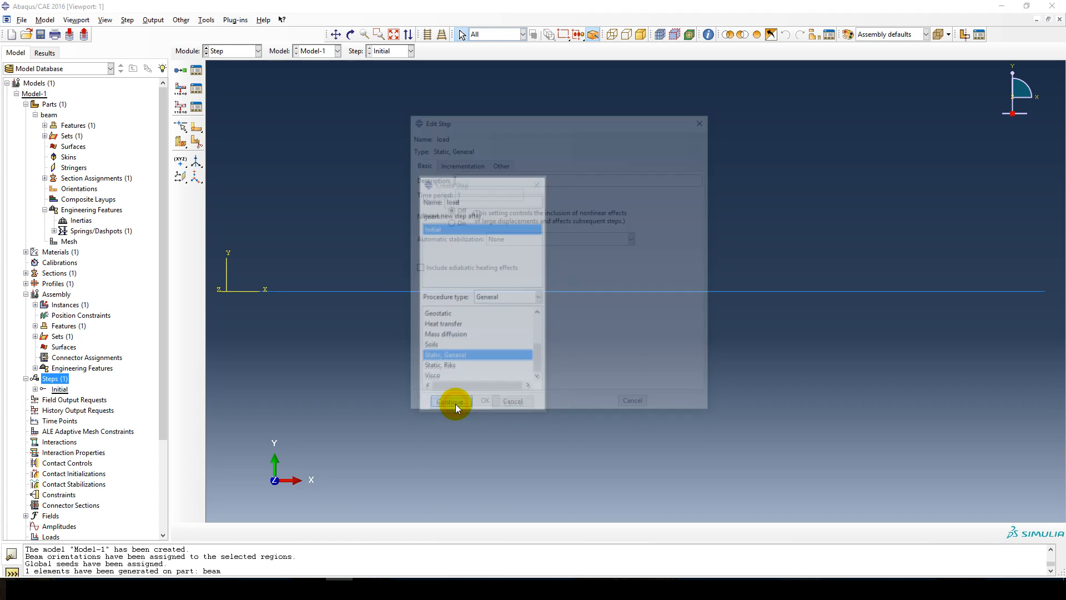
click(480, 403)
Start an analytical expression field named lineLoad and switch to the beam's load diagram in Adobe Acrobat Reader.
scroll(39, 381, down, 4)
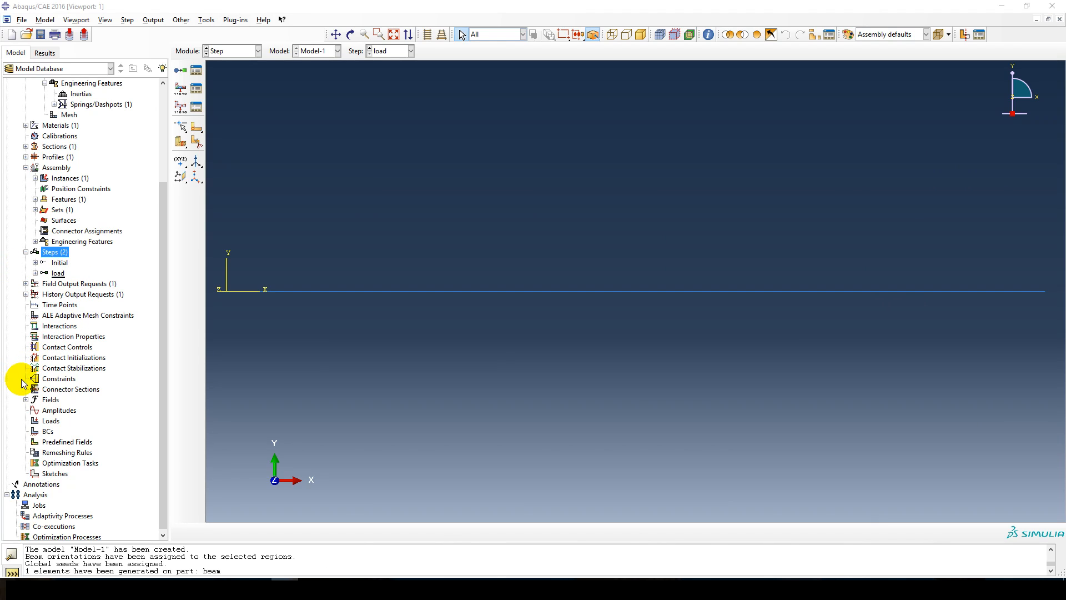
click(25, 400)
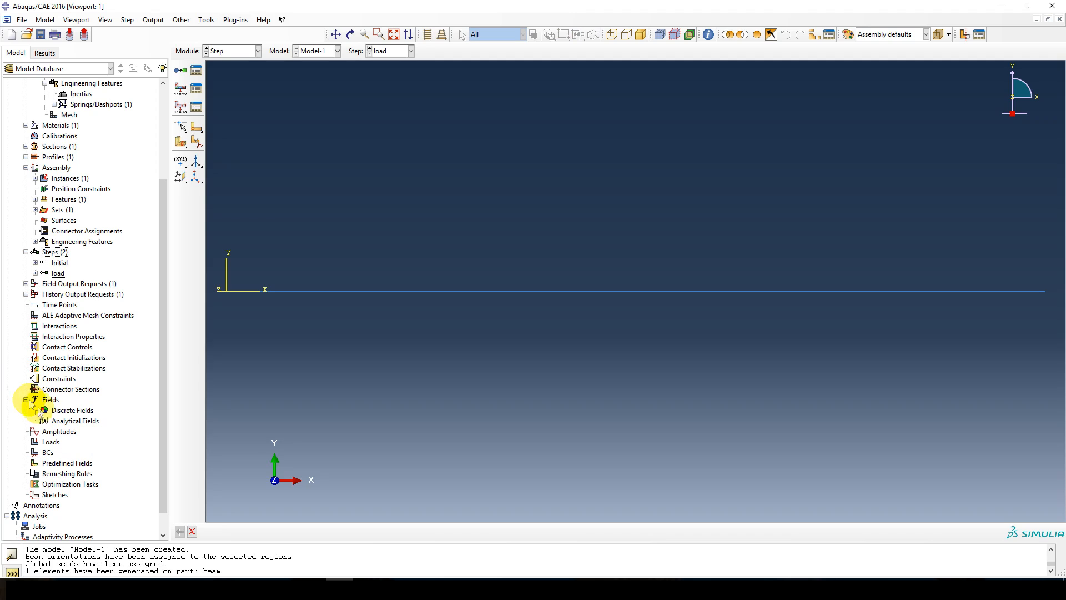
double_click(70, 421)
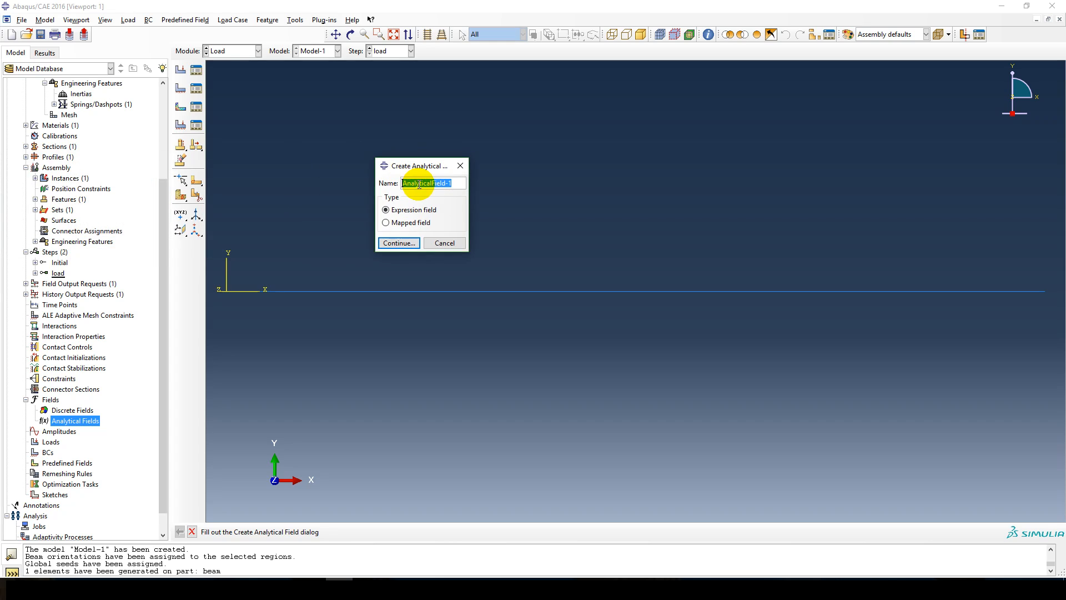
key(BackSpace)
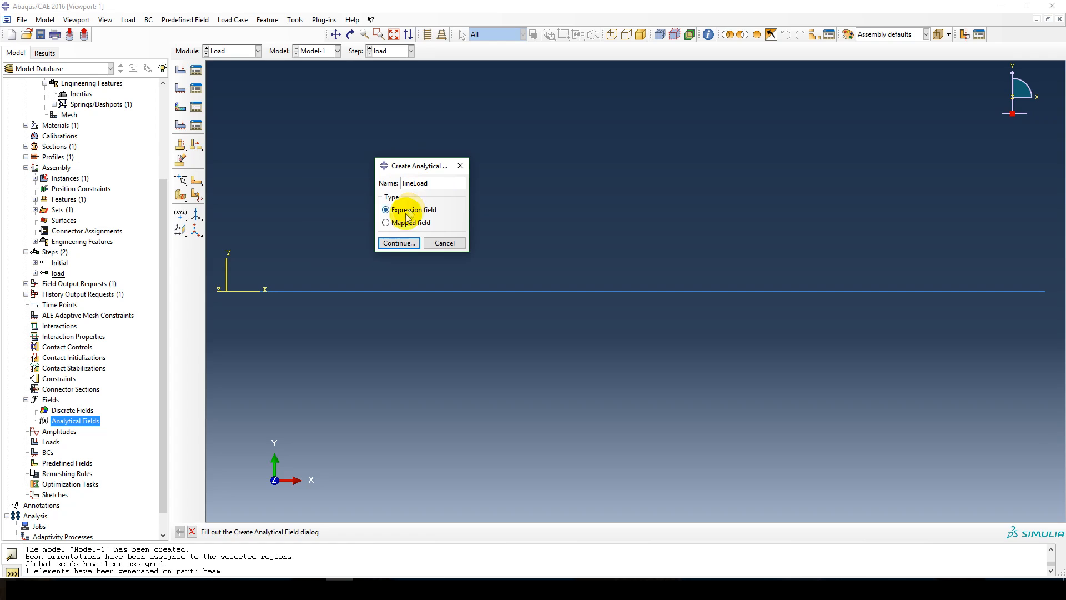
click(398, 243)
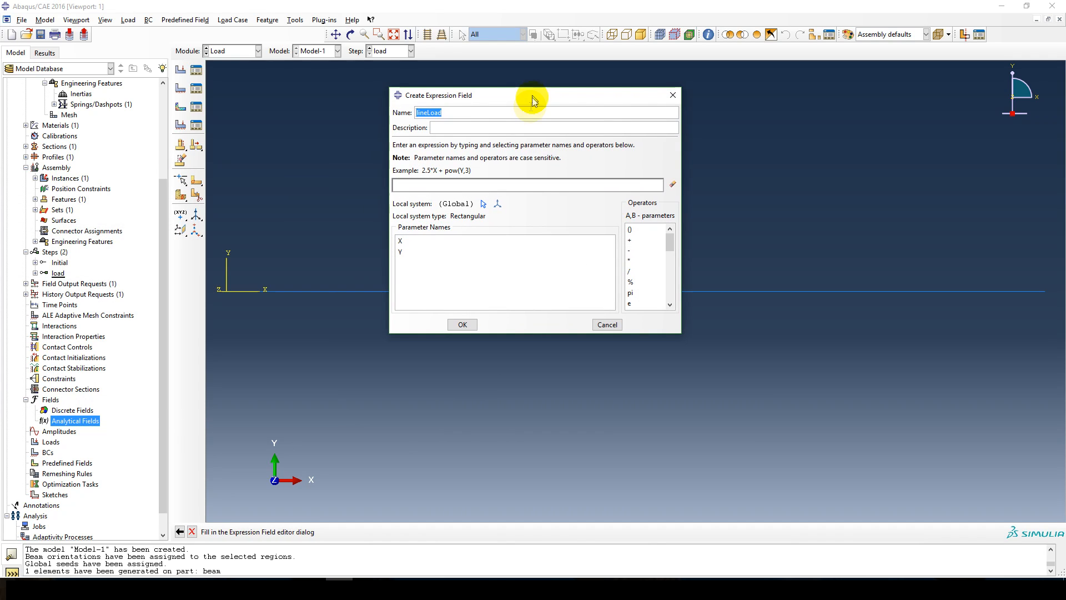
click(432, 184)
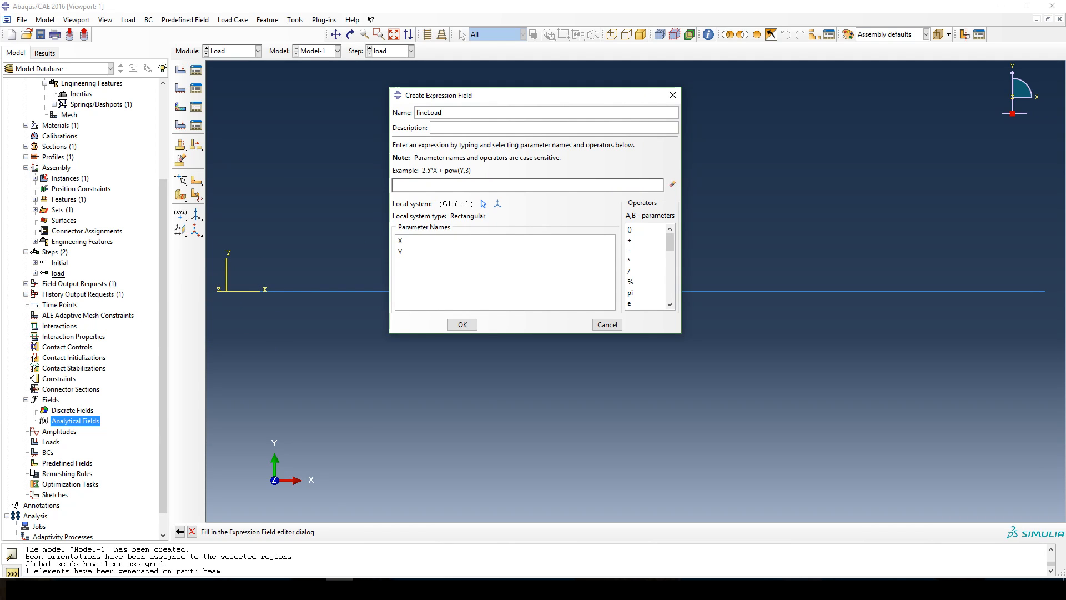
drag(0, 103, 523, 5)
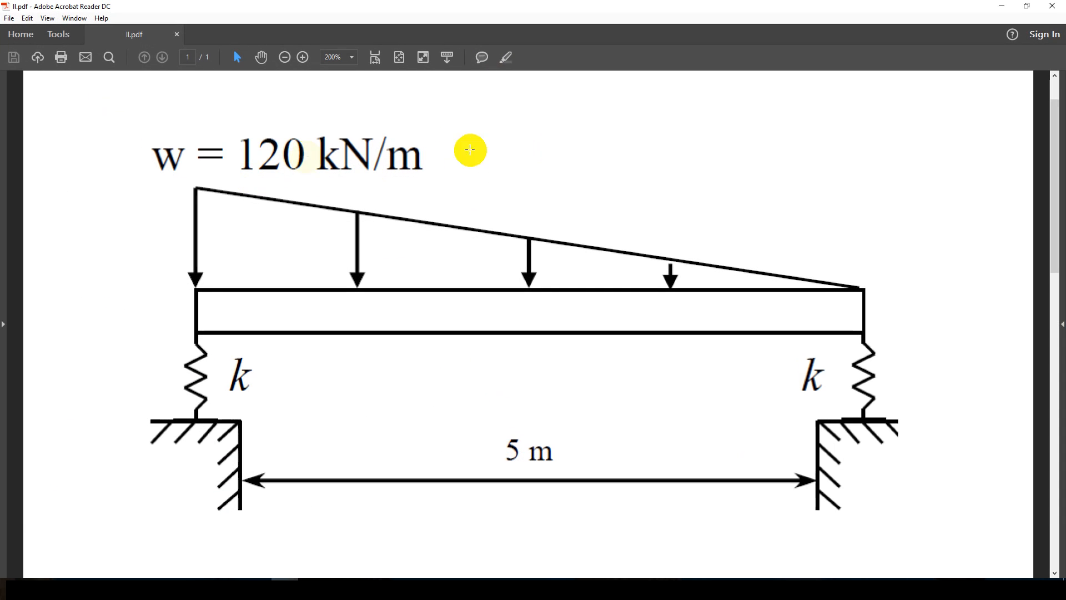
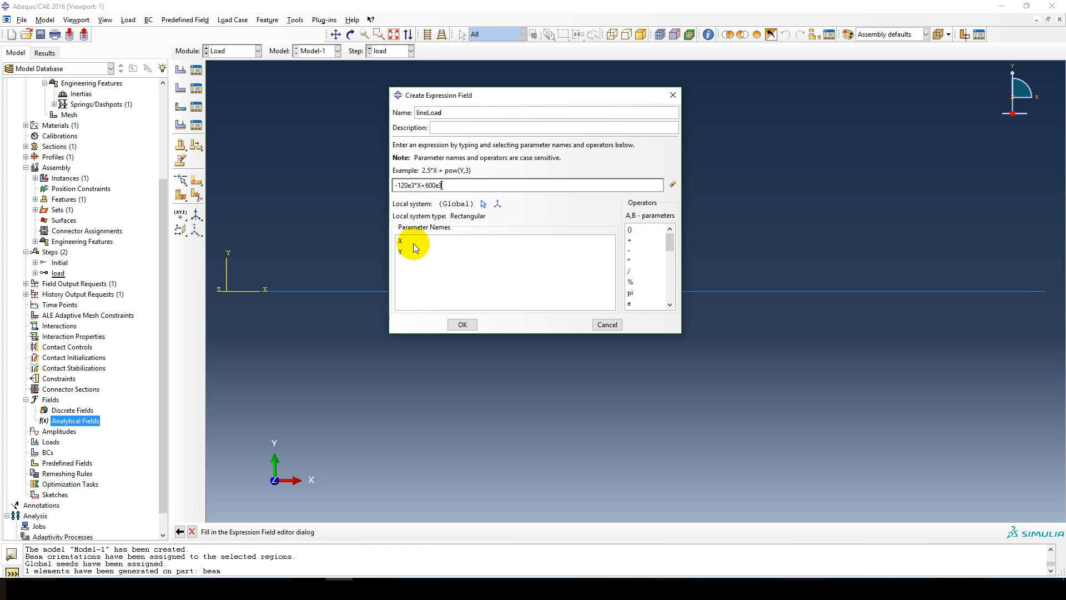
Save the lineLoad expression field with the expression -120e3*X+600e3.
click(462, 325)
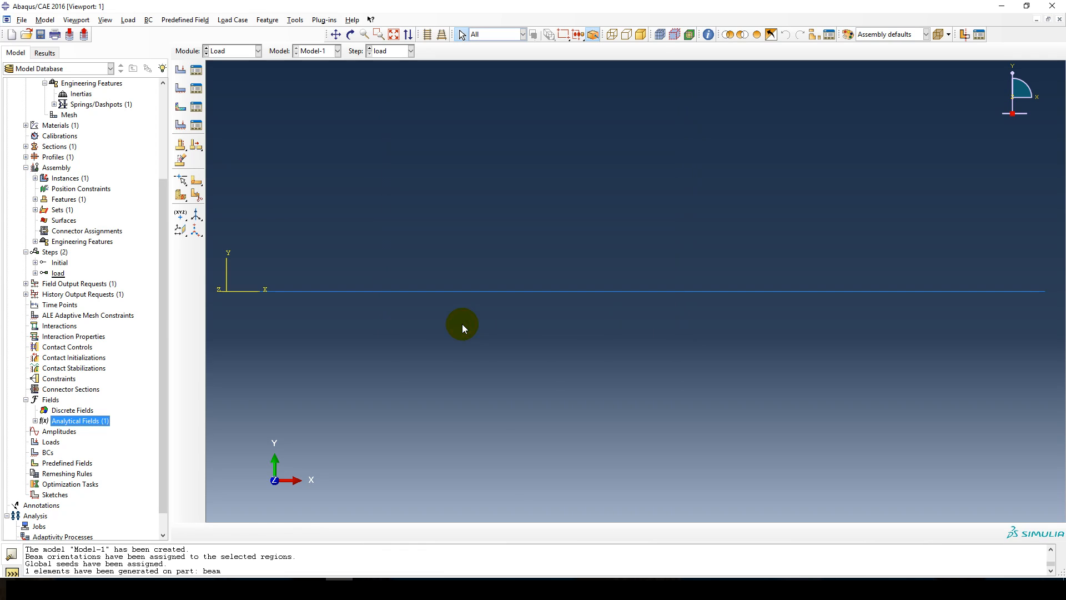
Create a line load named TriangleLoad in the load step and assign it to the beam-1.beam set.
double_click(50, 441)
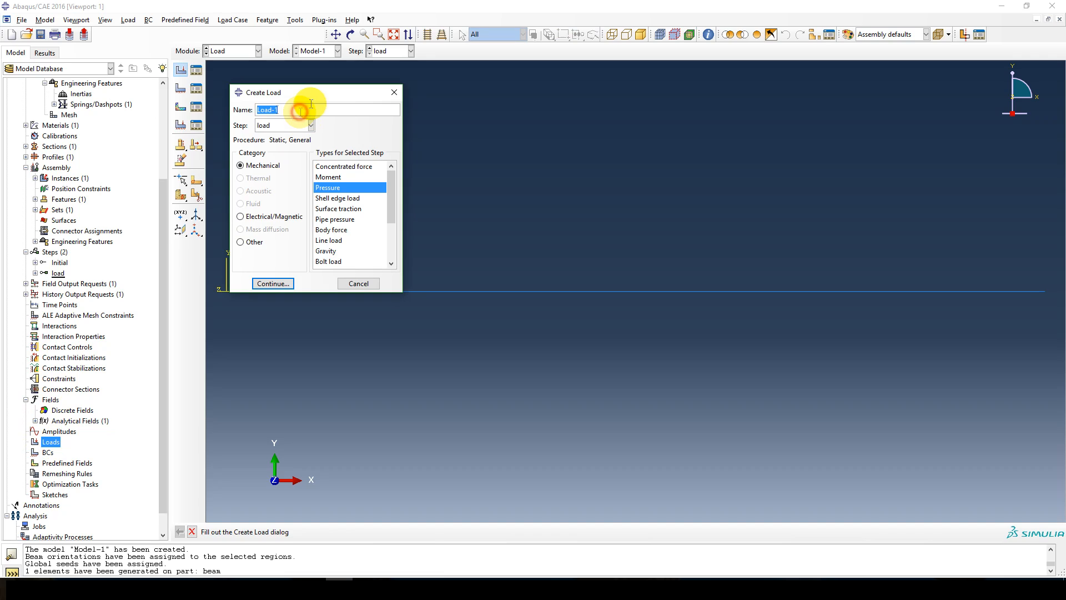
text(Triangle)
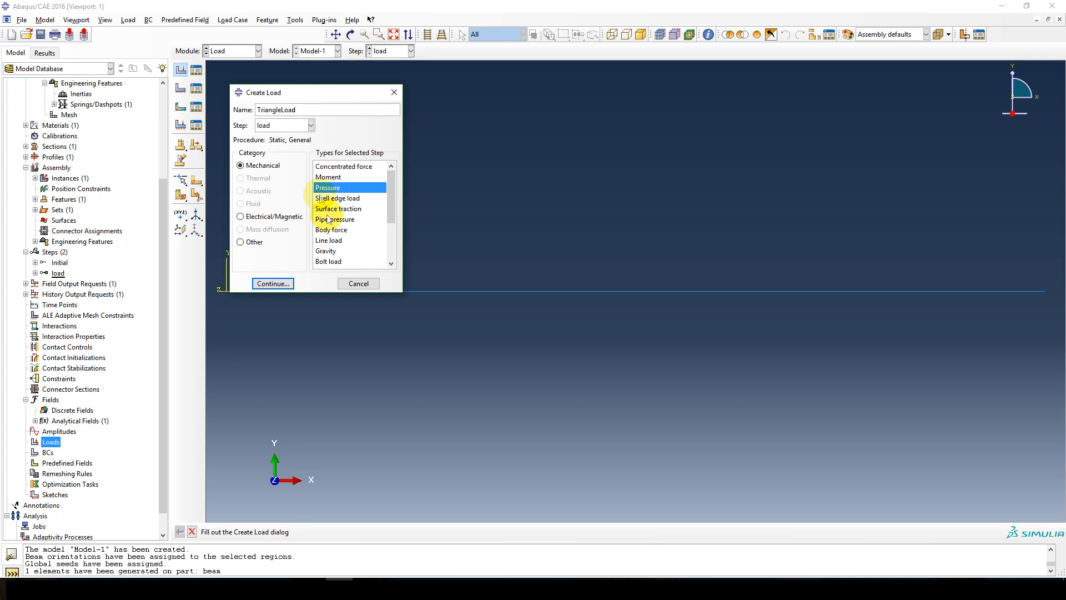
click(328, 240)
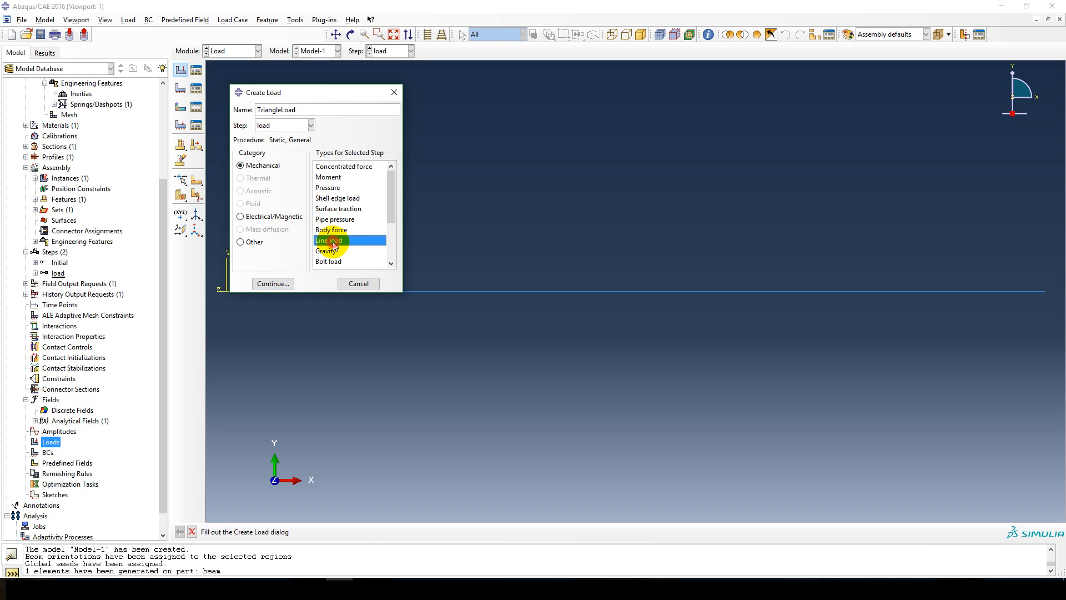
click(275, 284)
drag(288, 250, 461, 336)
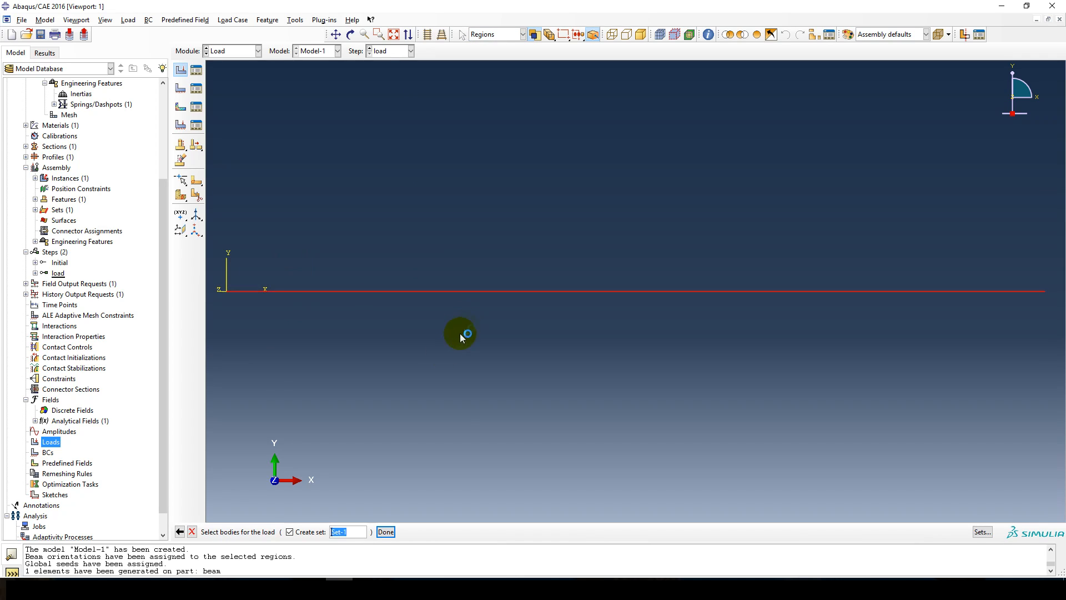
click(386, 531)
click(972, 531)
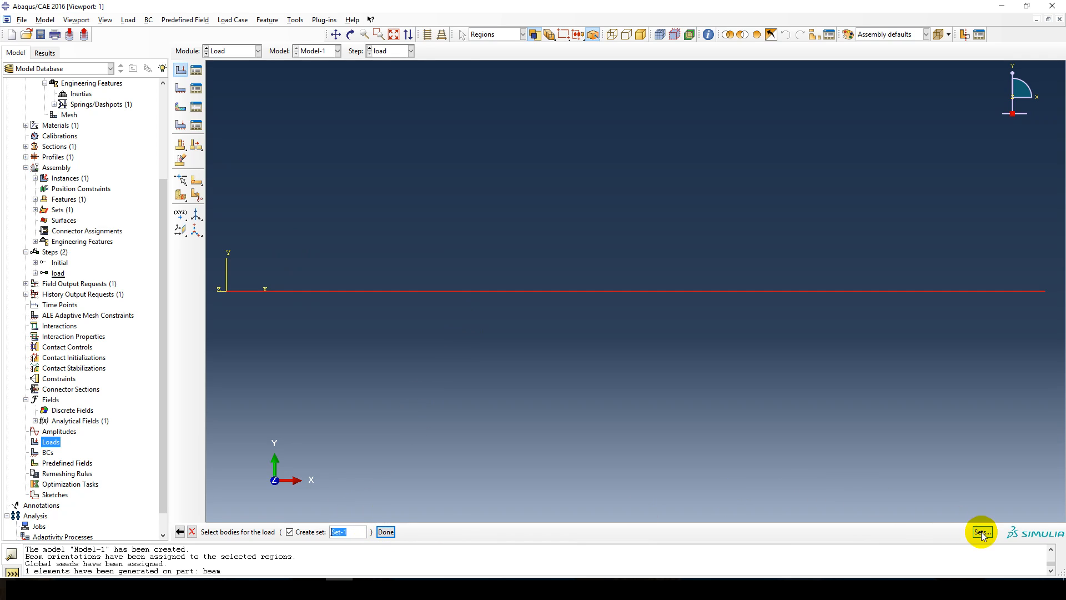
click(148, 212)
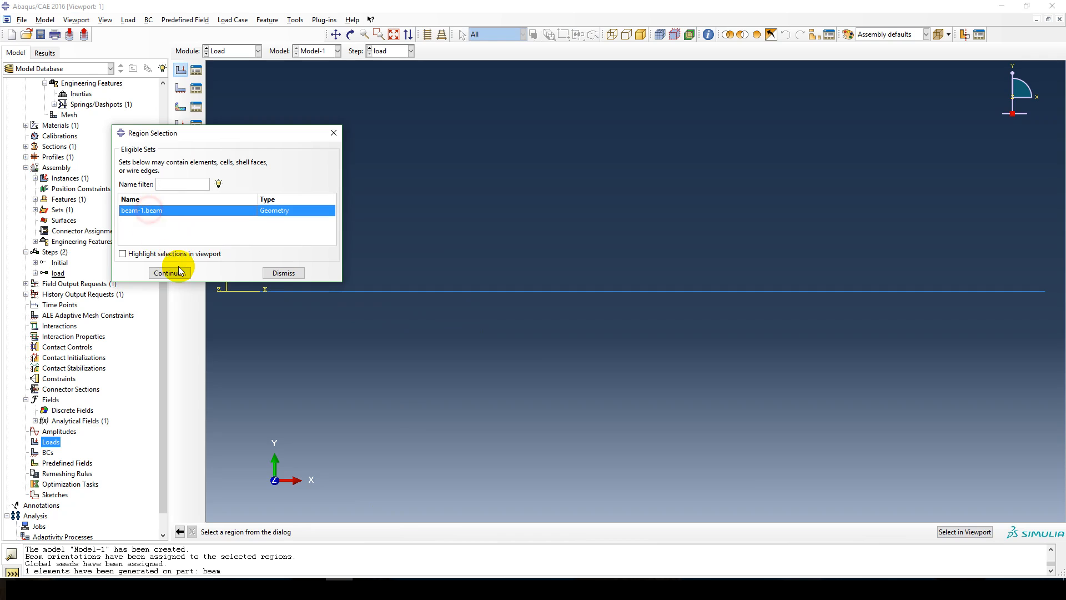
click(170, 272)
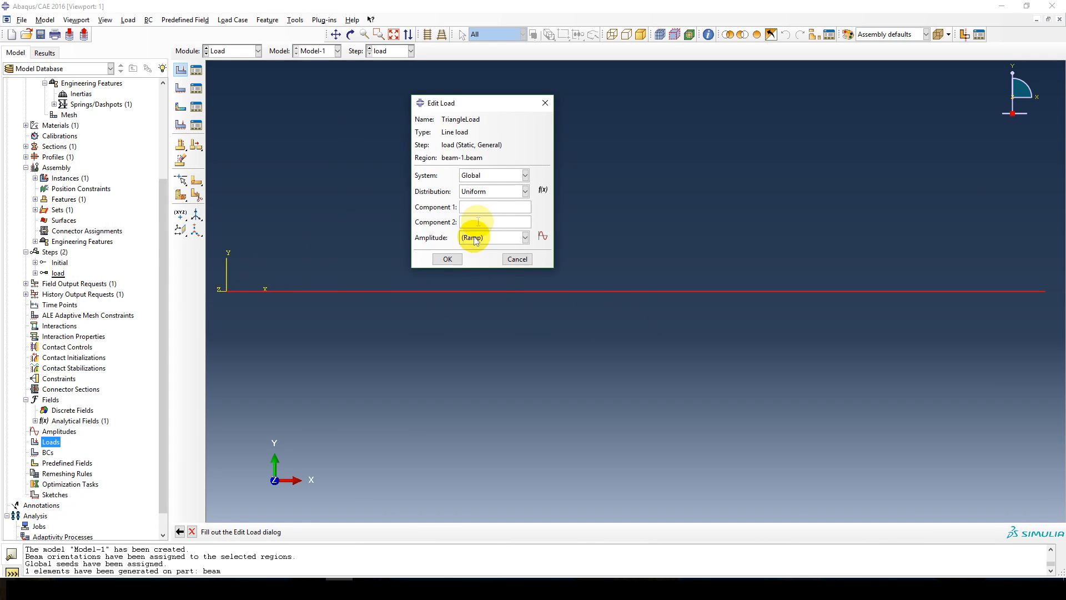
Set TriangleLoad's distribution to lineLoad with Component 1 as 0 and Component 2 as 1.
click(524, 191)
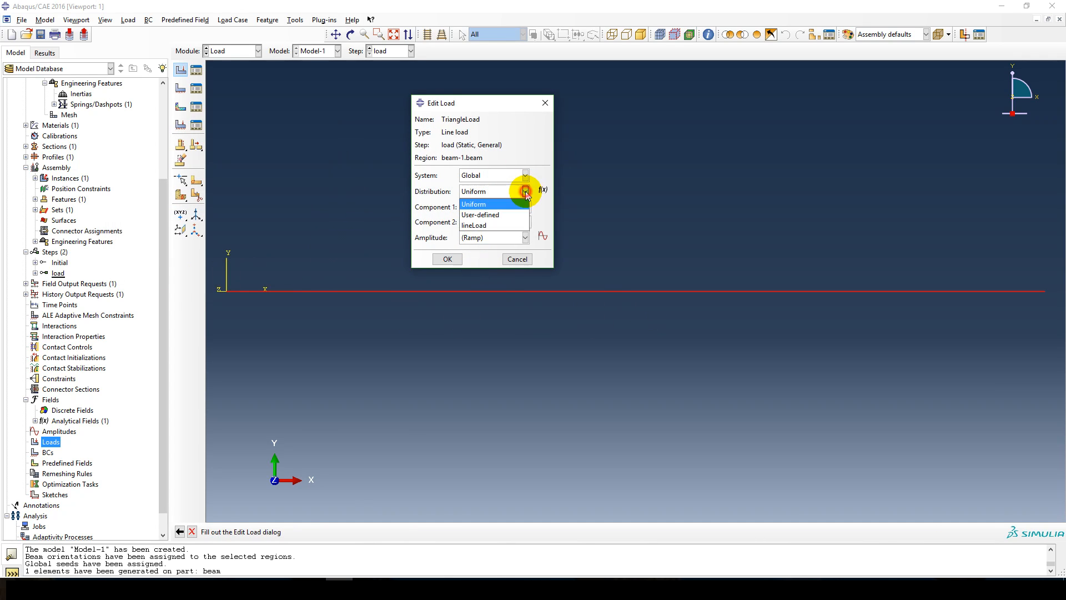
click(480, 226)
drag(469, 109, 392, 91)
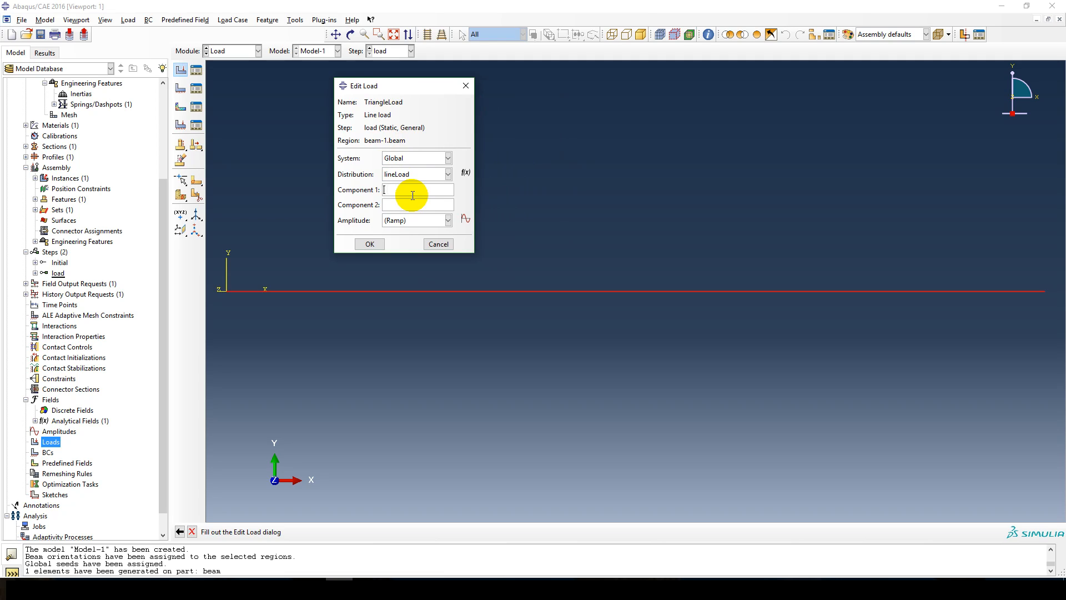
click(408, 204)
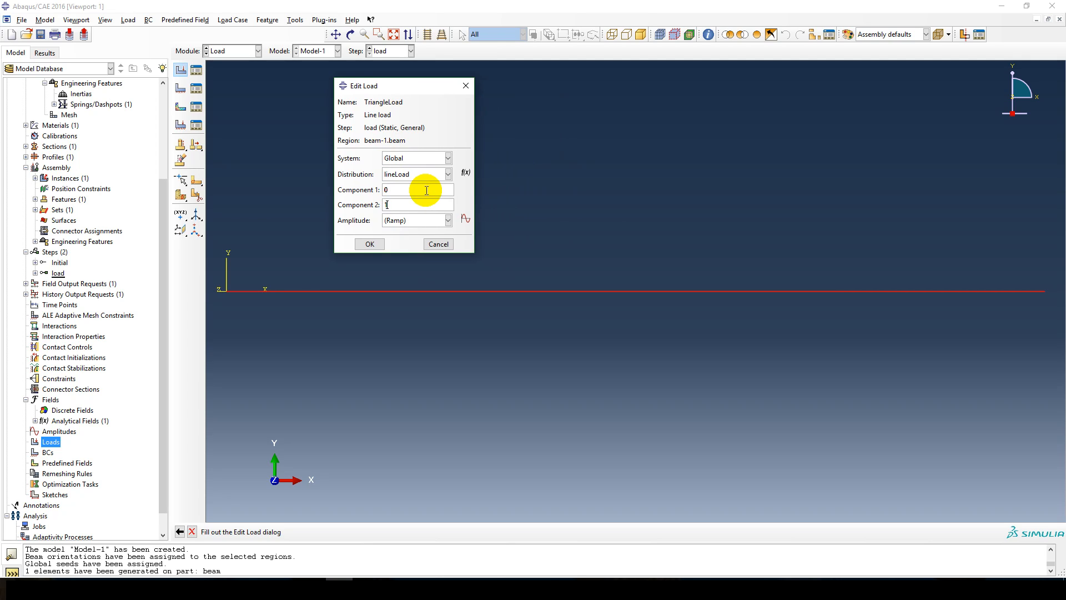
click(370, 244)
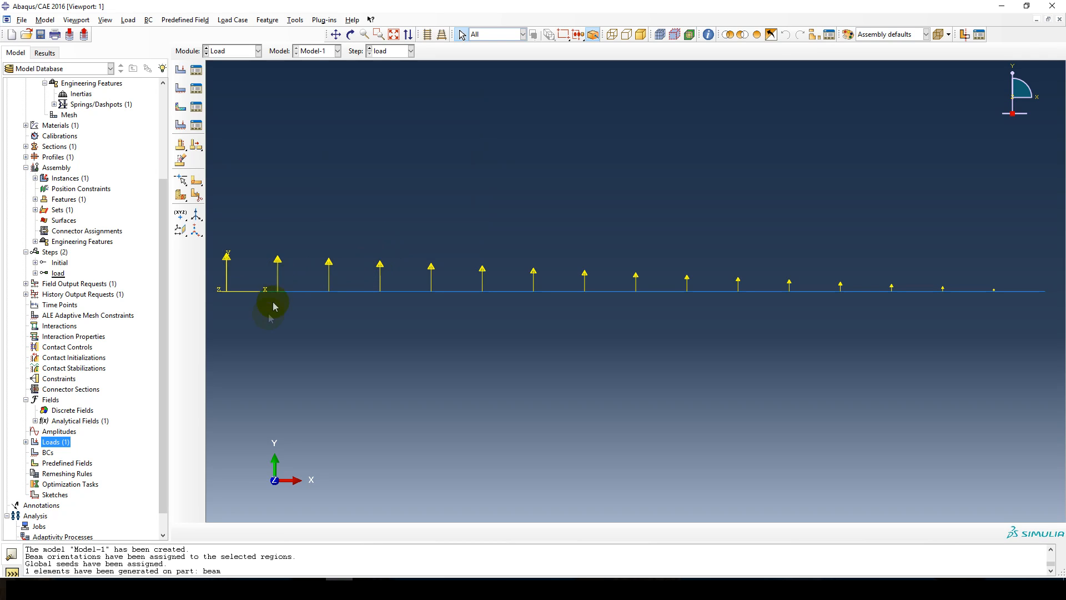
Change TriangleLoad's Component 2 to -1 and suppress the load.
click(26, 442)
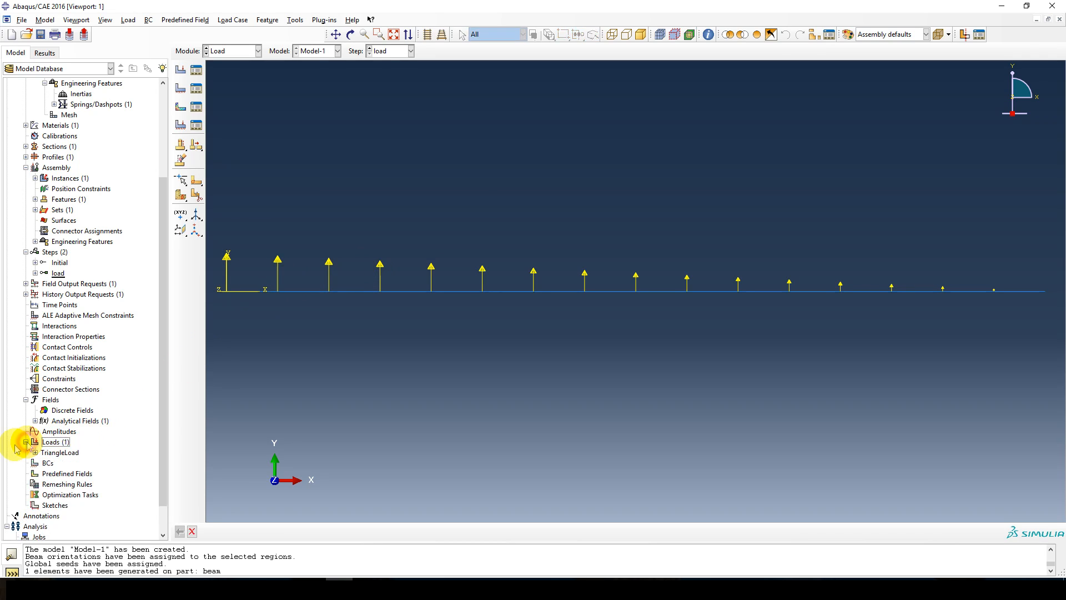
right_click(58, 455)
click(78, 473)
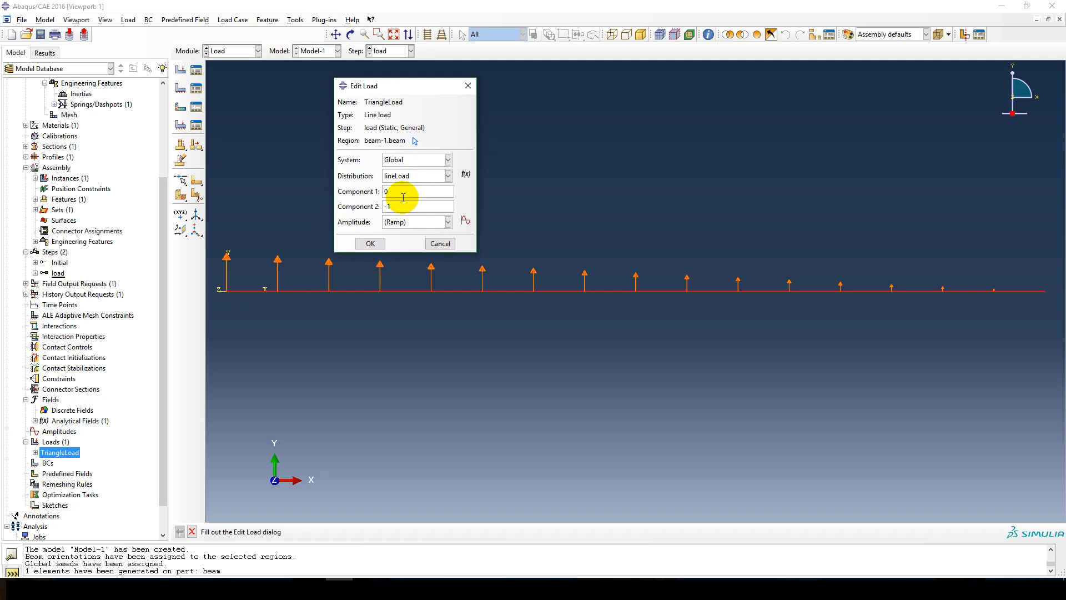
click(370, 243)
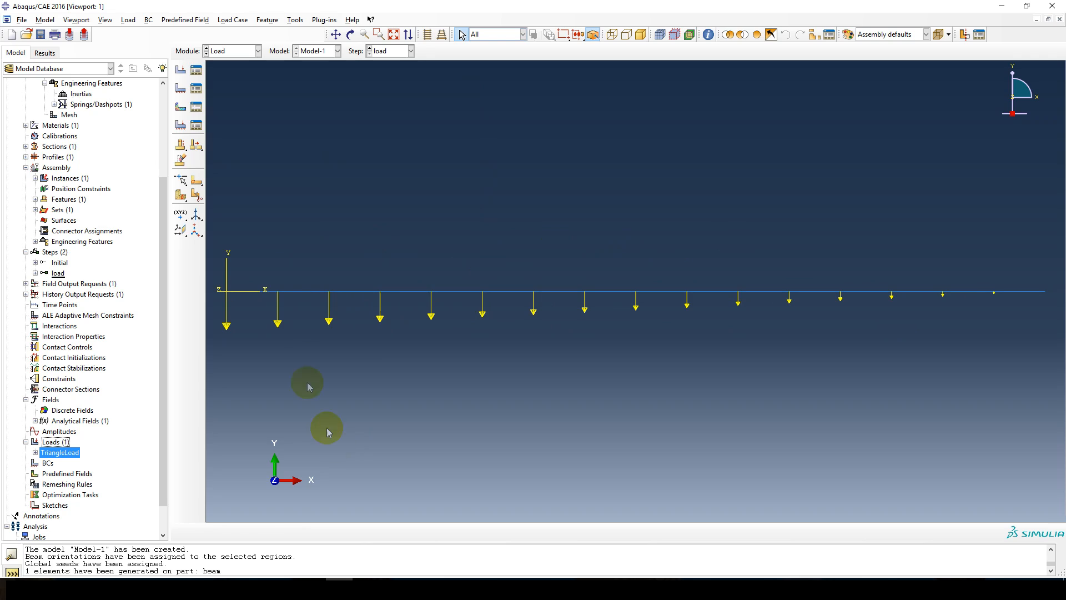
right_click(57, 453)
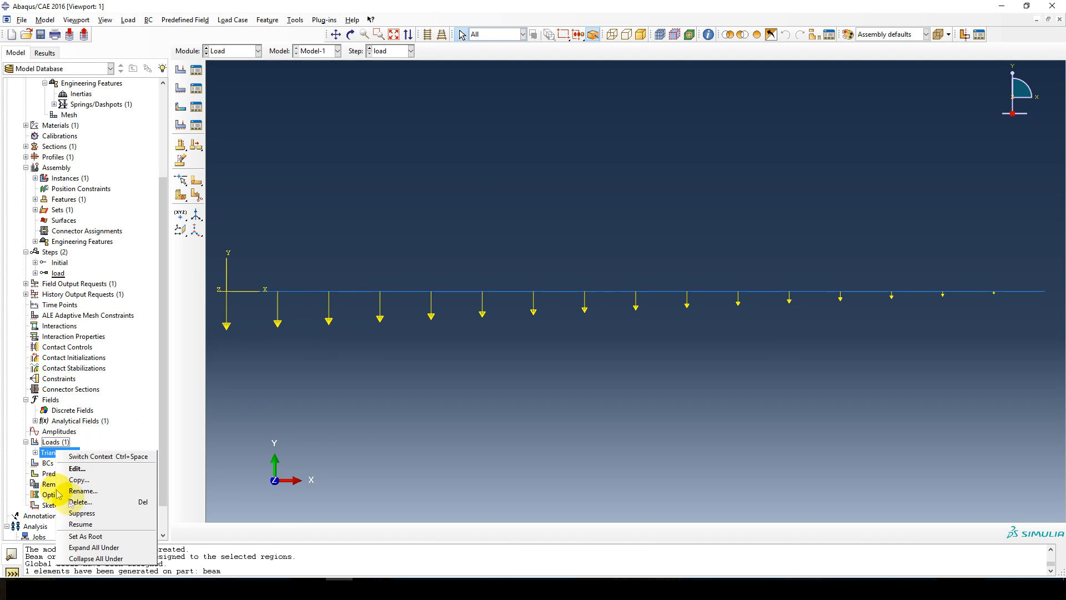
click(78, 513)
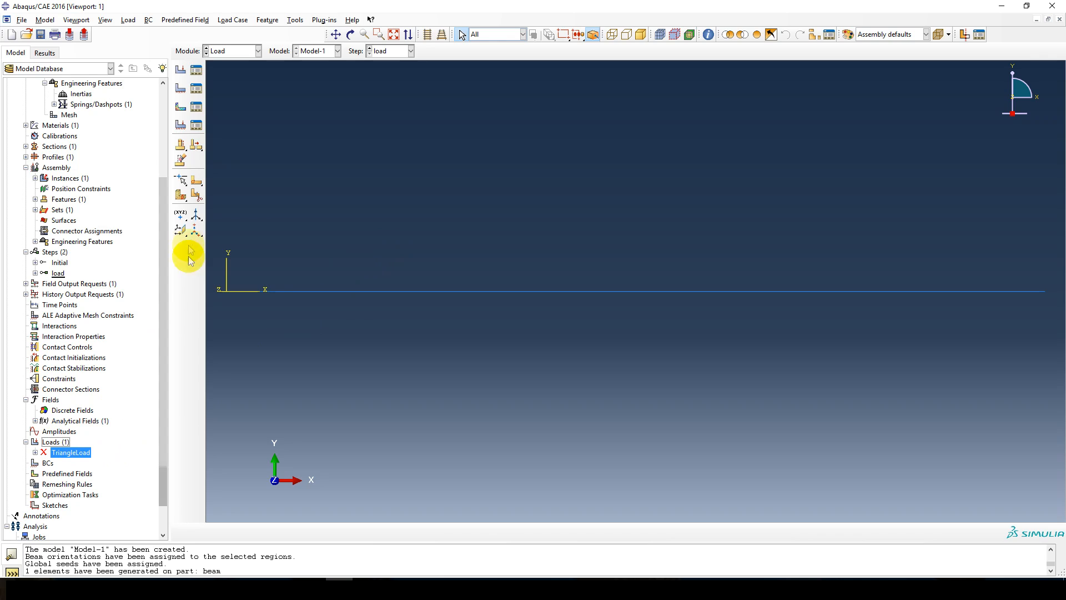
click(267, 20)
click(314, 89)
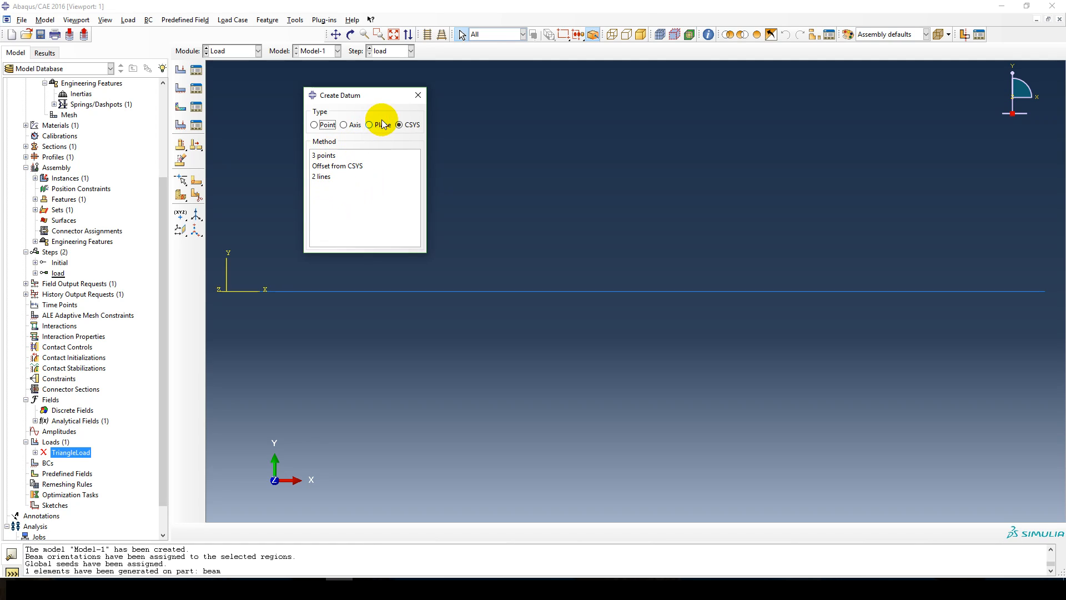
click(422, 101)
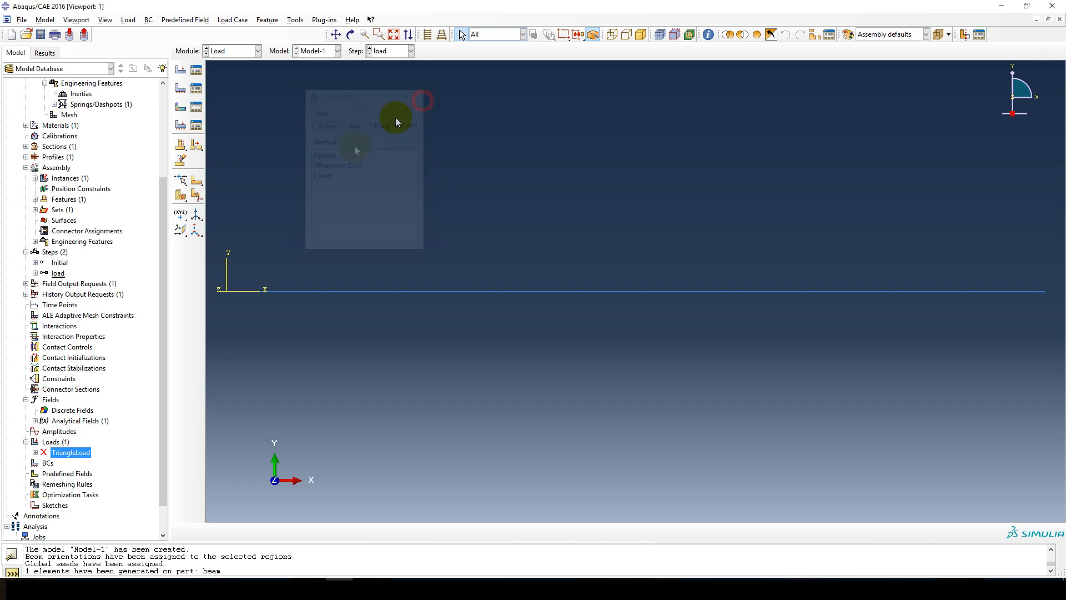
Create a rectangular three-point datum CSYS with its origin at the beam's right end and its X-axis towards the beam's midpoint.
click(199, 233)
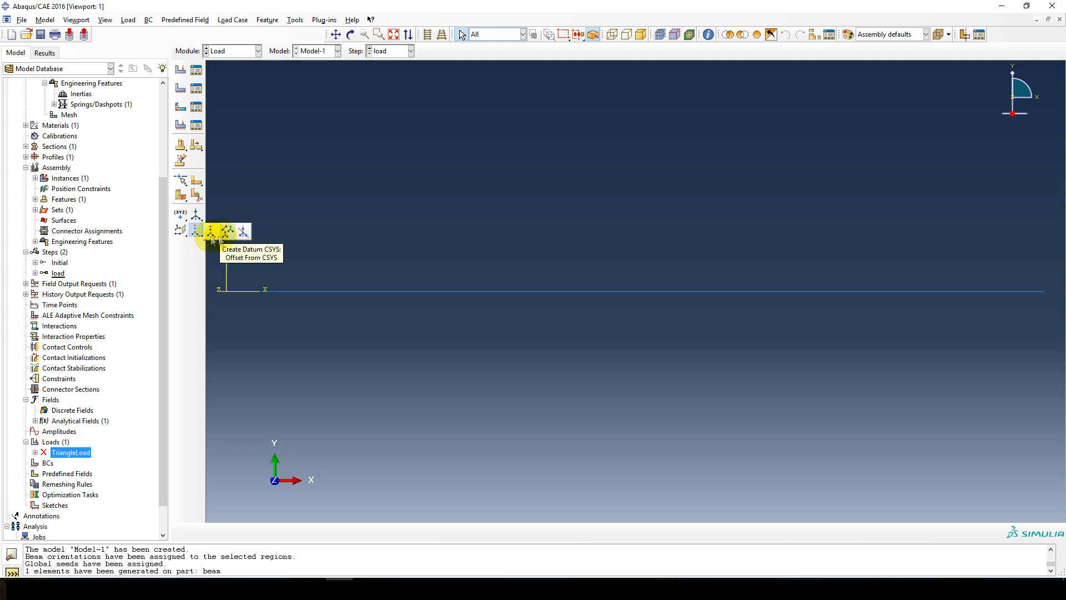
click(212, 232)
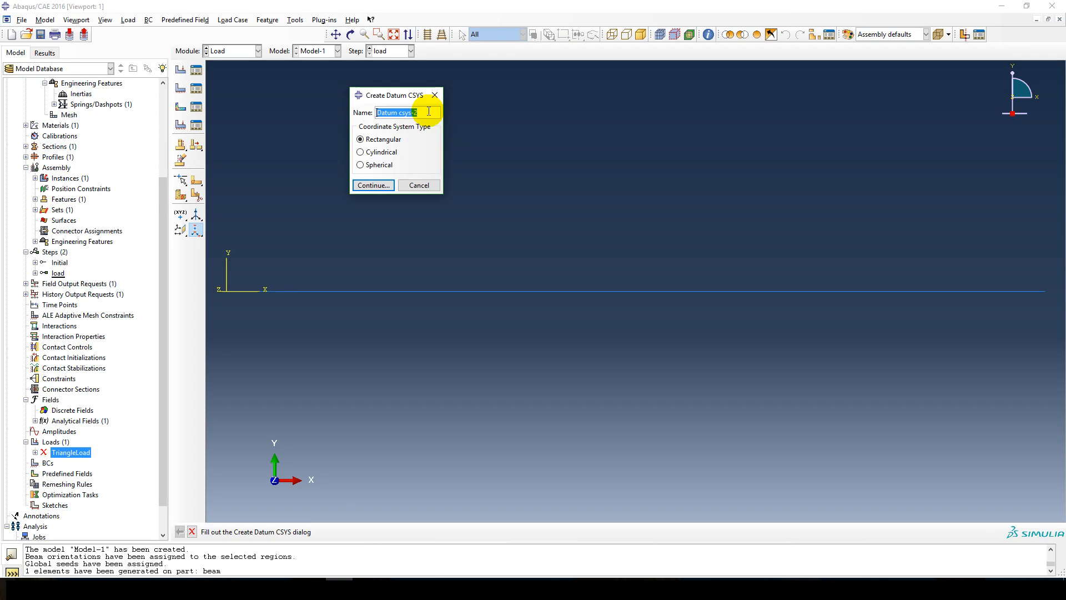
click(372, 186)
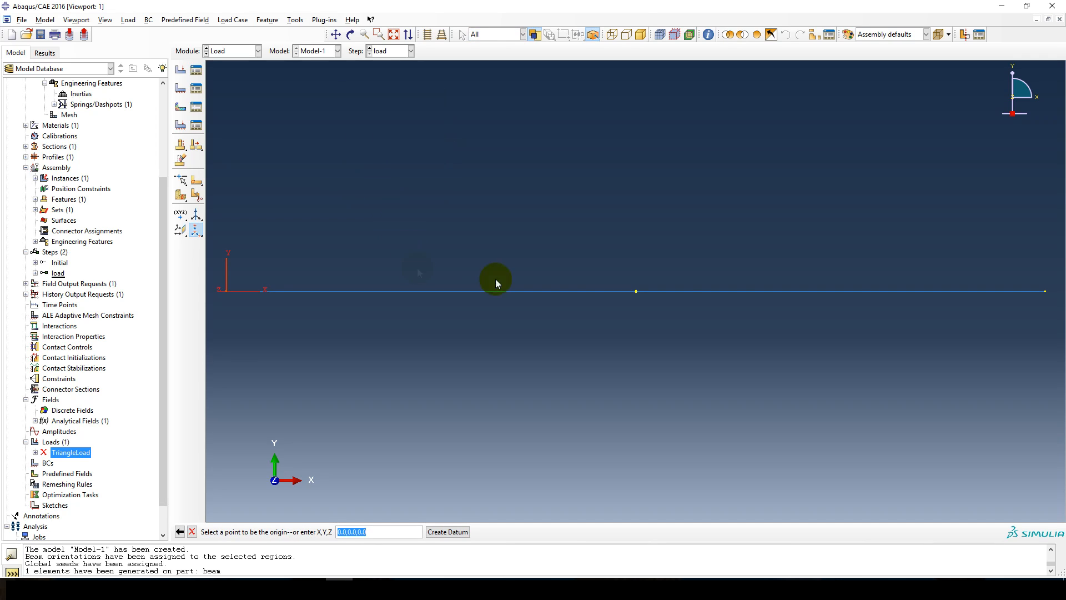
click(1044, 292)
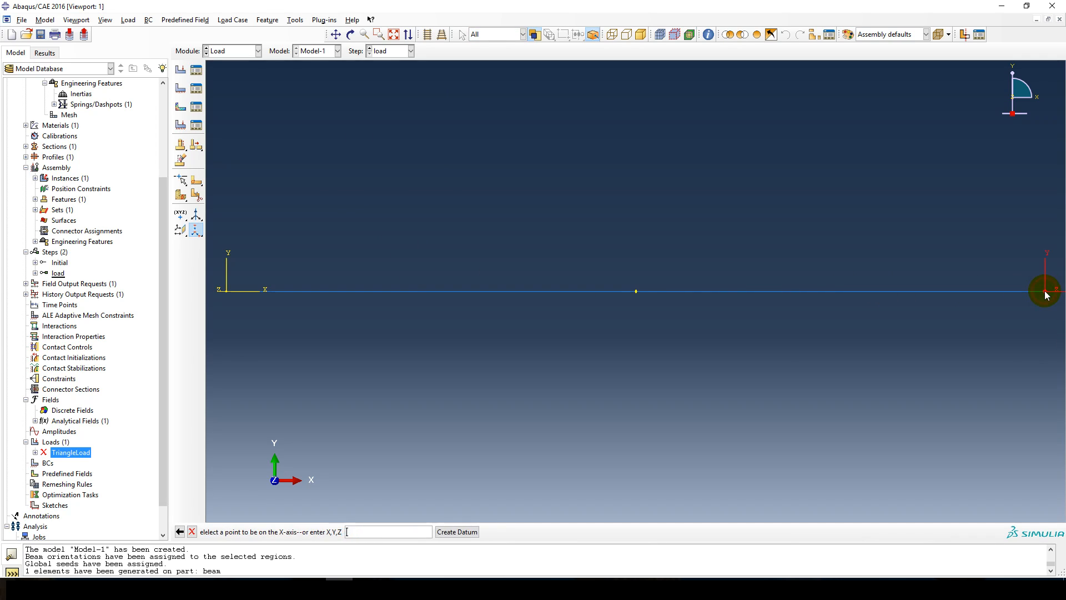
click(635, 291)
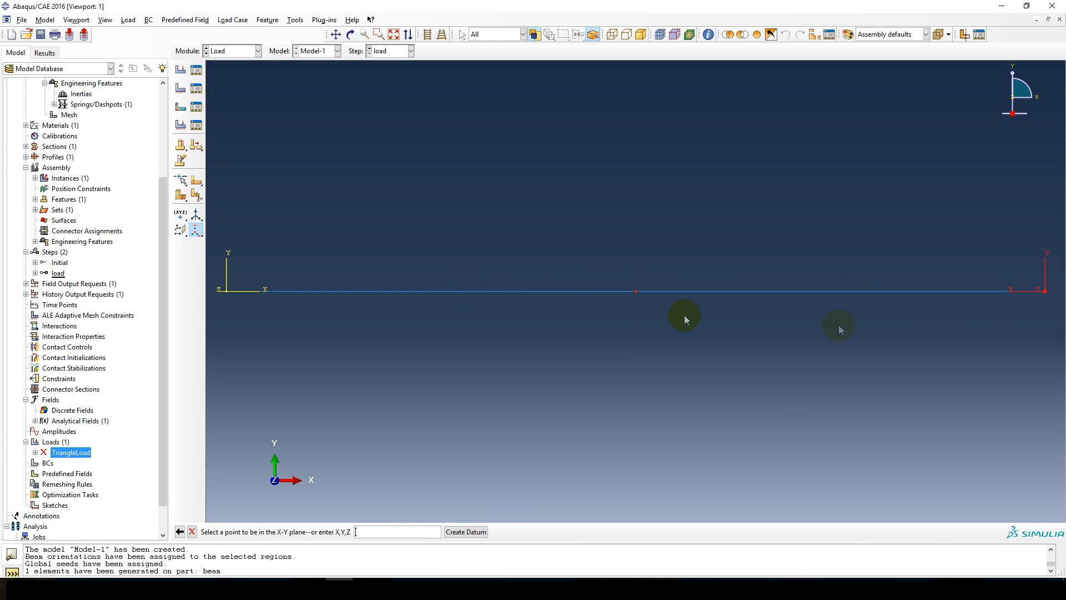
click(466, 531)
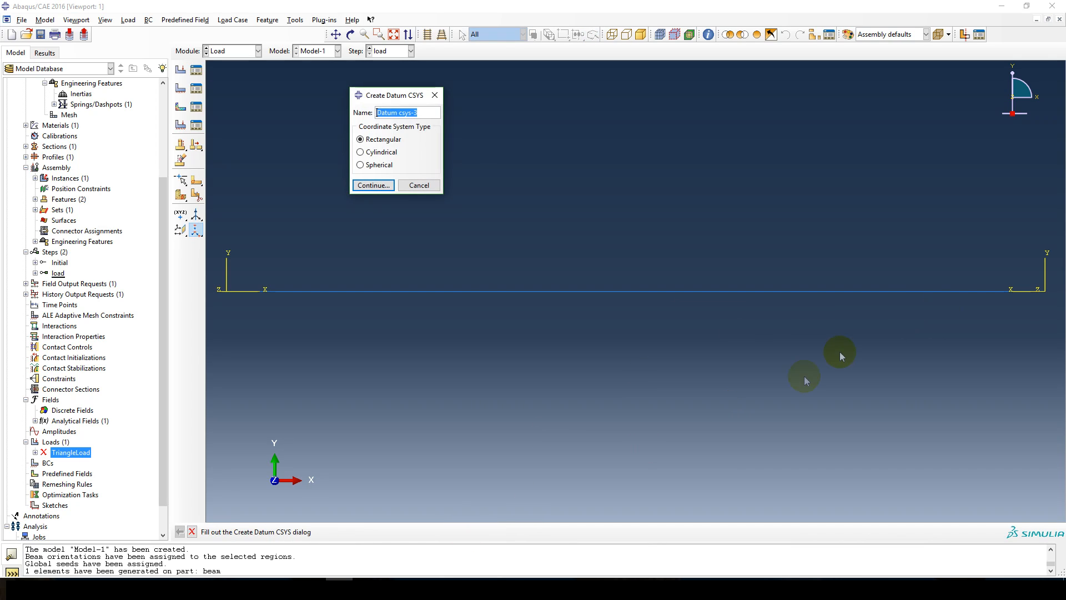
click(423, 184)
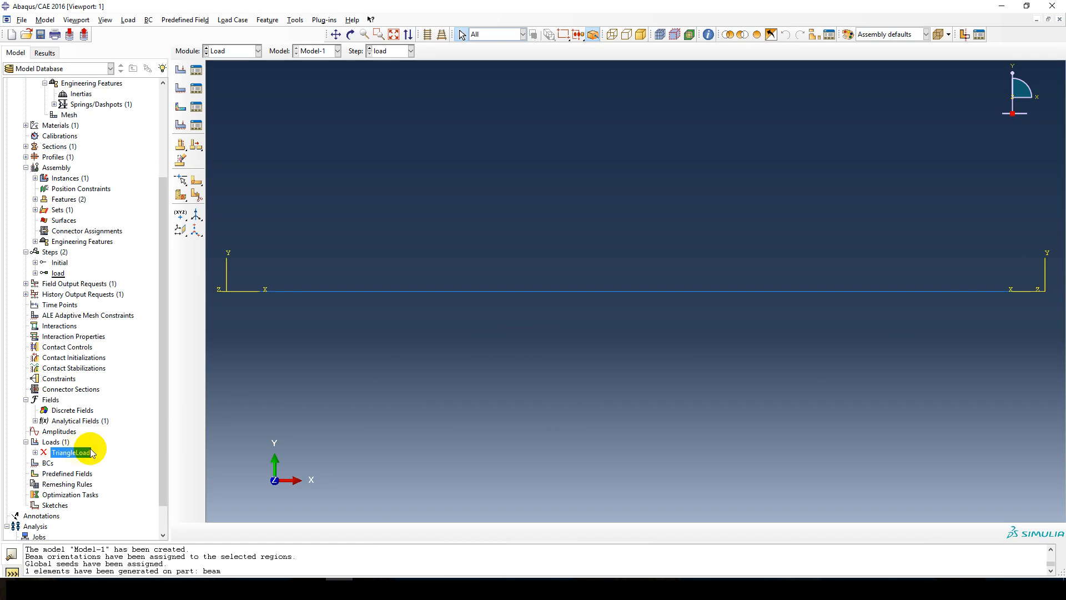
Create a line load named triangle2 in the load step and assign it to the beam-1.beam set.
double_click(52, 443)
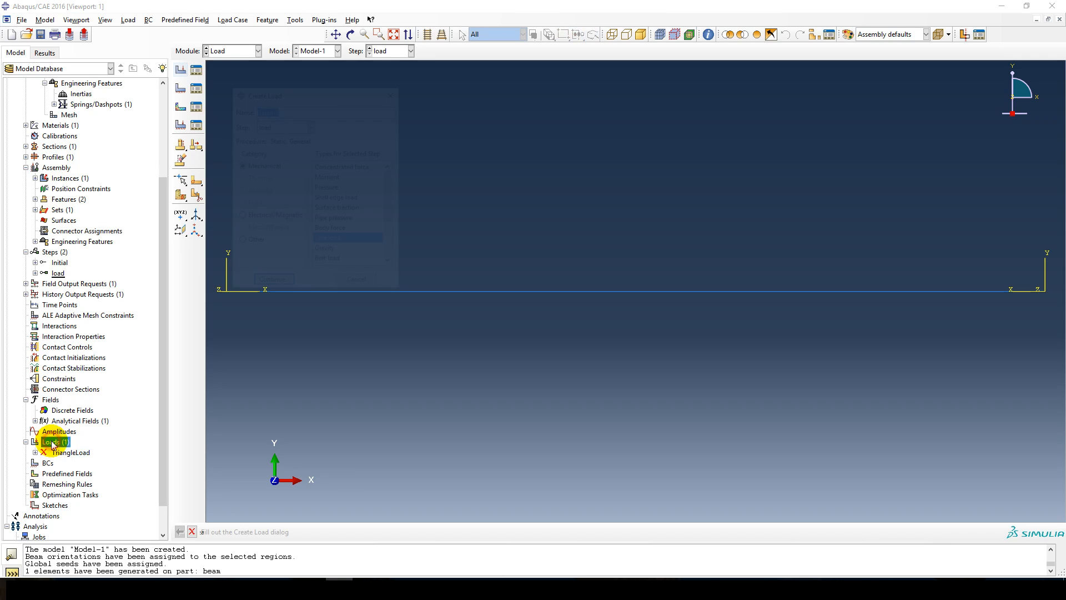
text(trie)
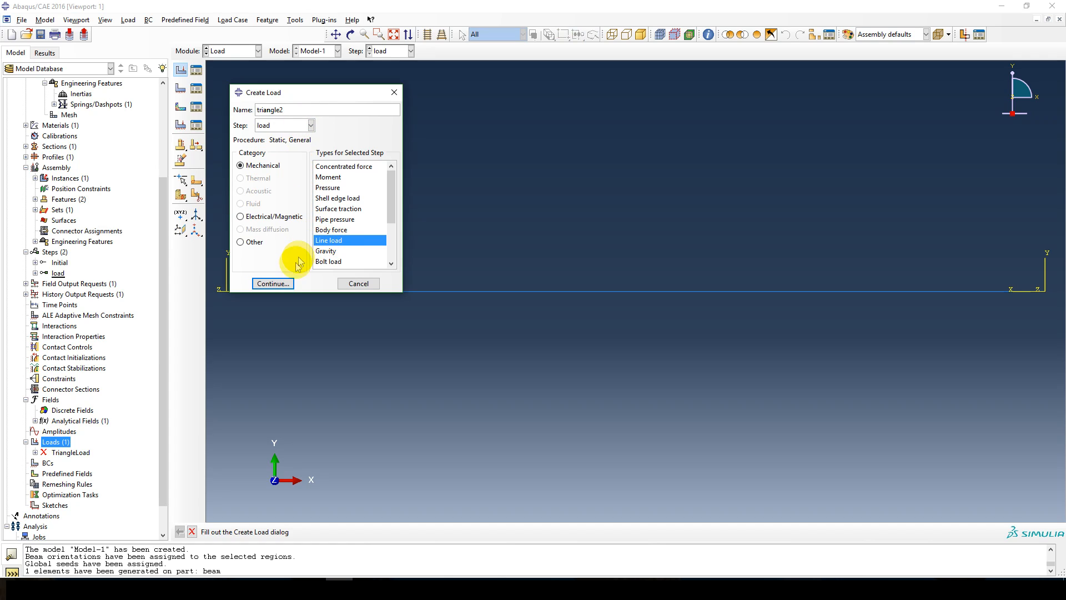
click(273, 283)
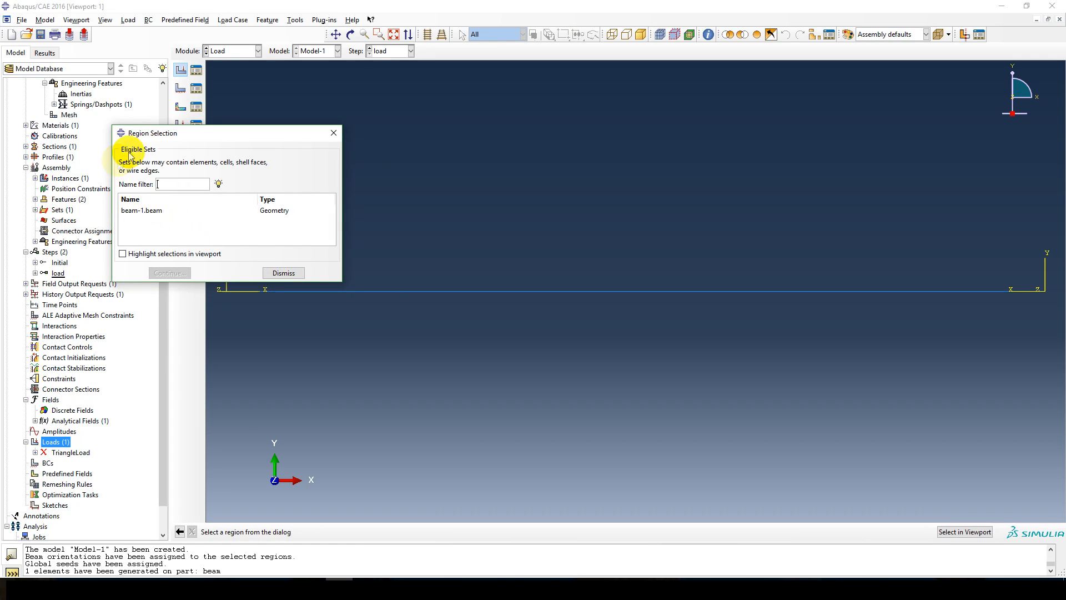
click(165, 210)
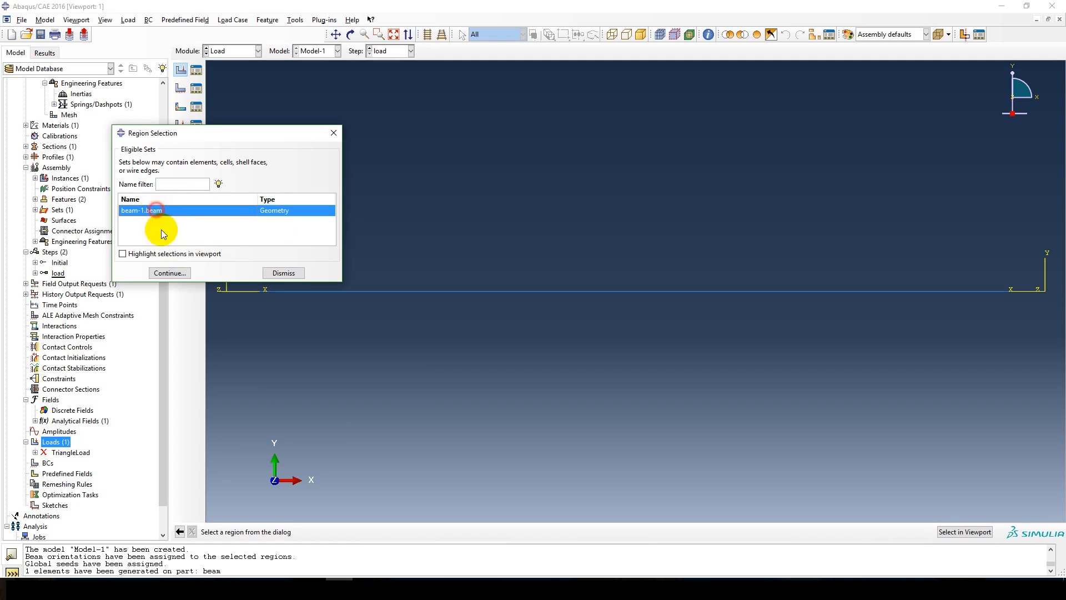
click(169, 272)
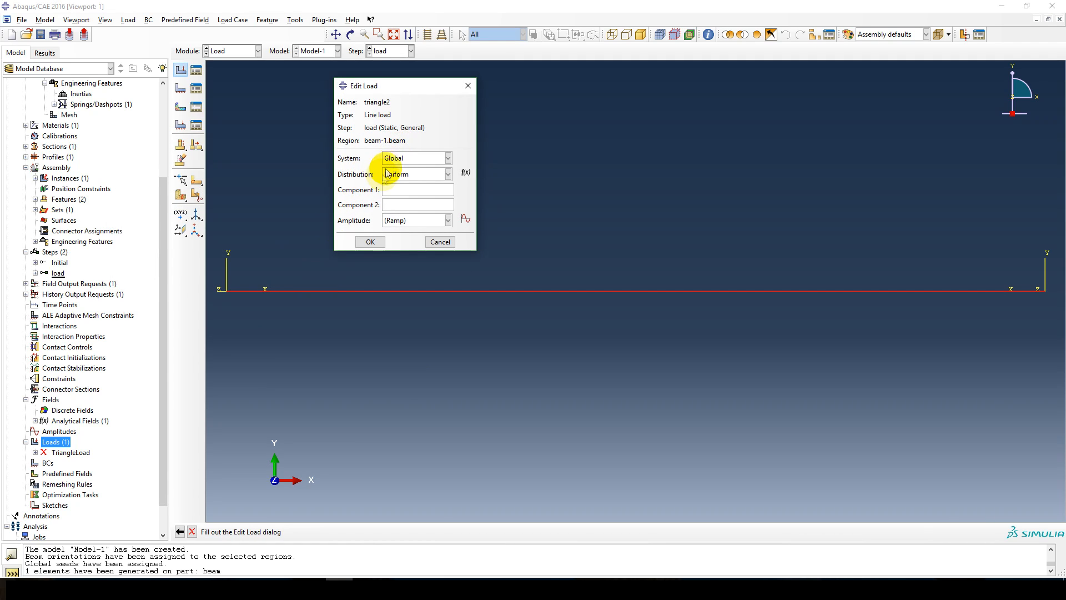
click(447, 174)
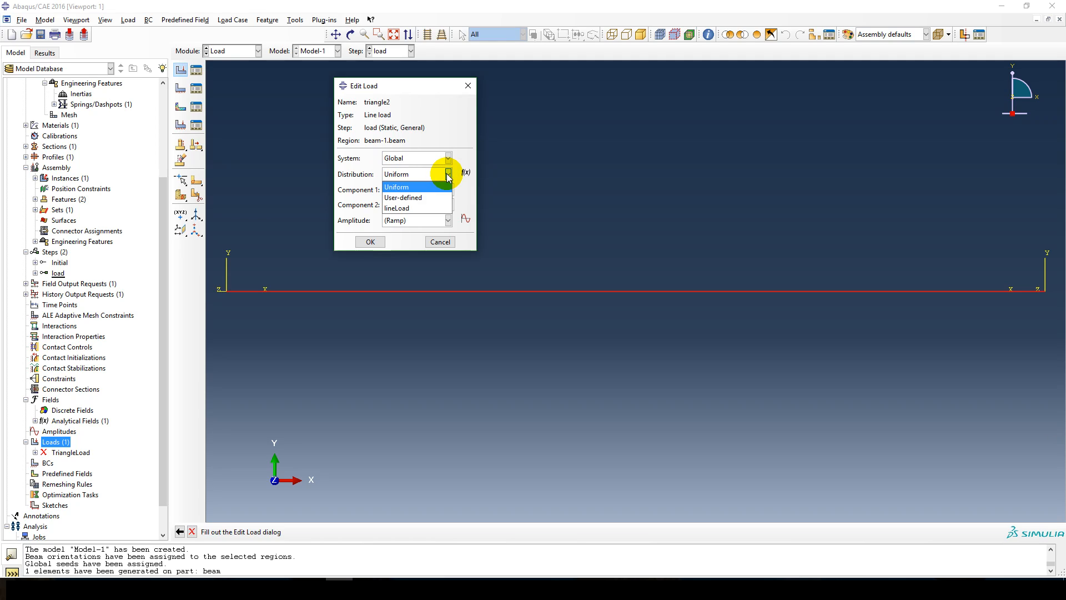
click(448, 175)
click(448, 175)
click(448, 173)
click(449, 174)
click(449, 174)
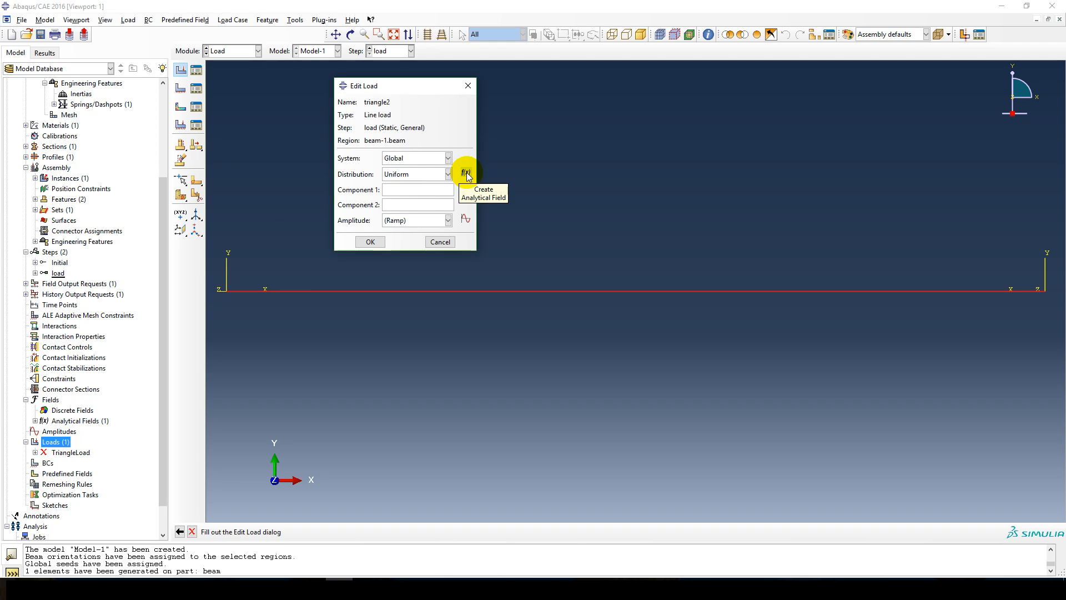
Start a new expression field named lineLoad2 from the triangle2 load definition.
click(467, 177)
drag(464, 166, 438, 148)
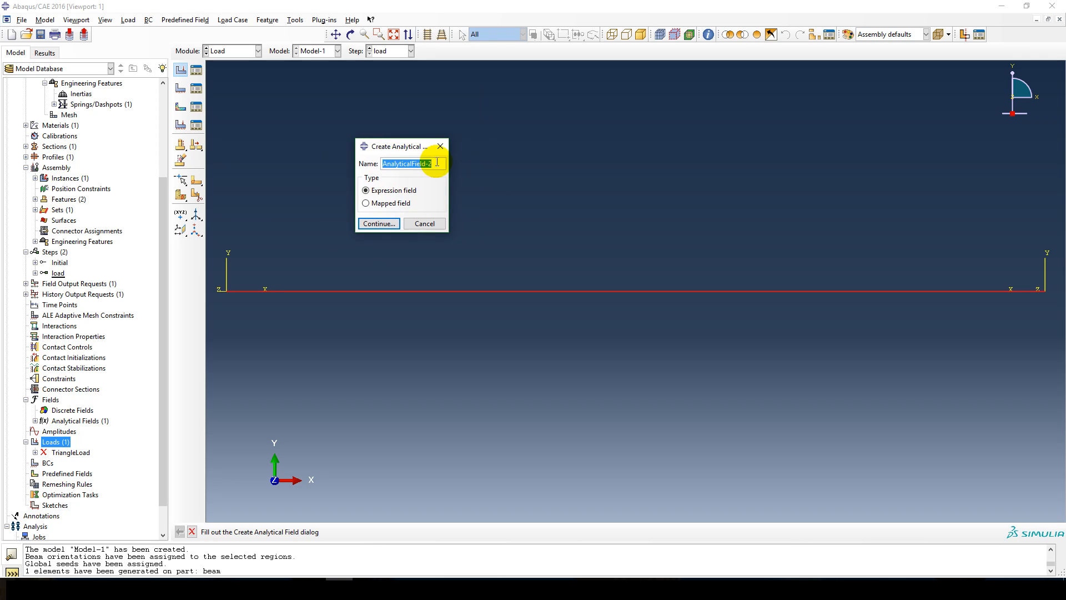
text(lineLoad2)
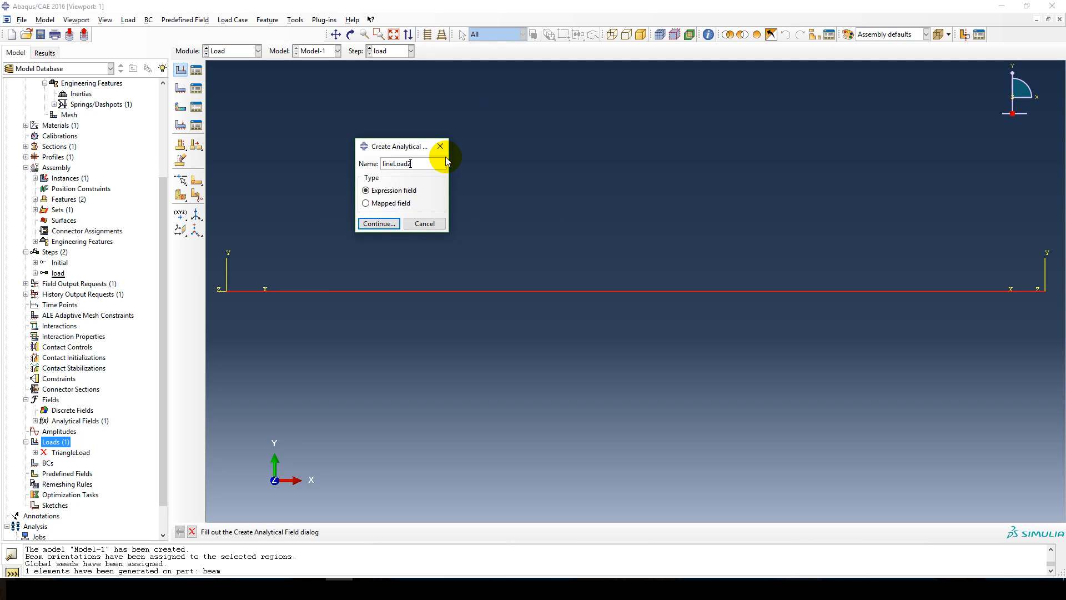
click(380, 224)
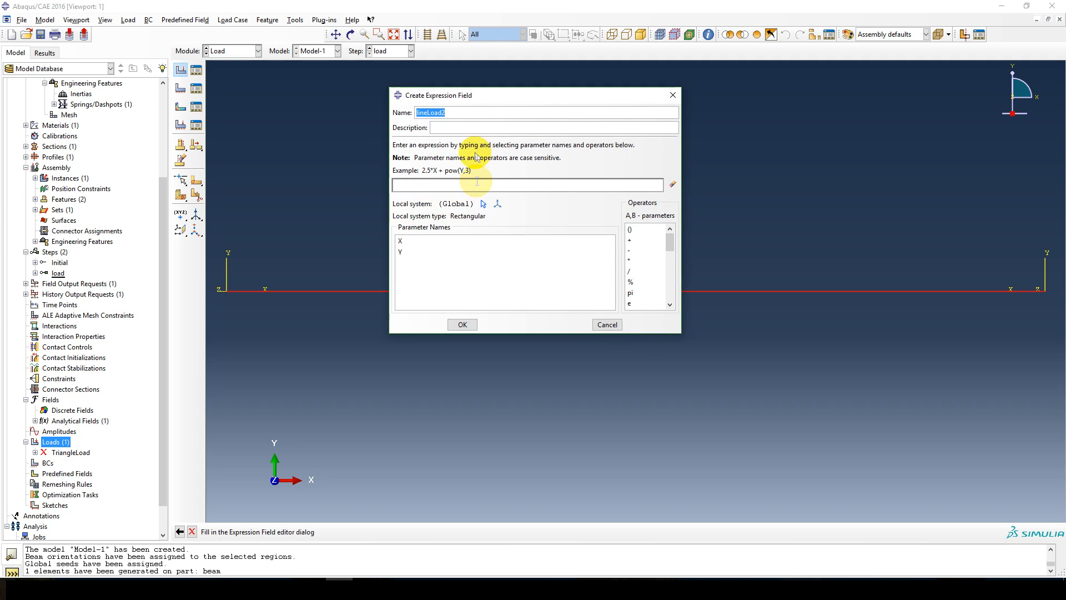
drag(488, 100, 297, 51)
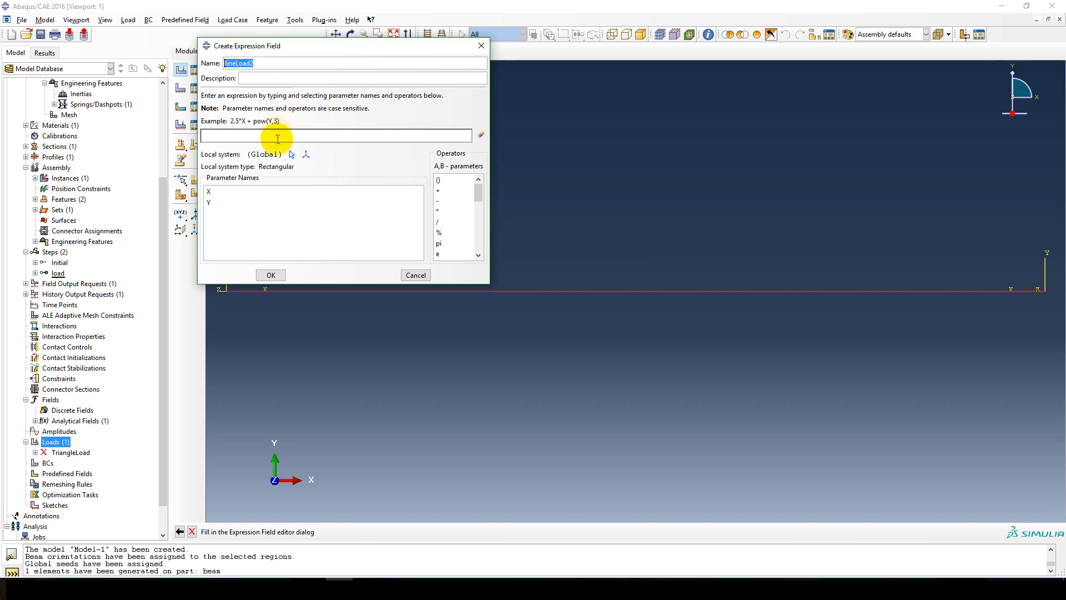
Base lineLoad2 on the datum CSYS at the beam's right end and define its expression as 120e3*X.
click(292, 156)
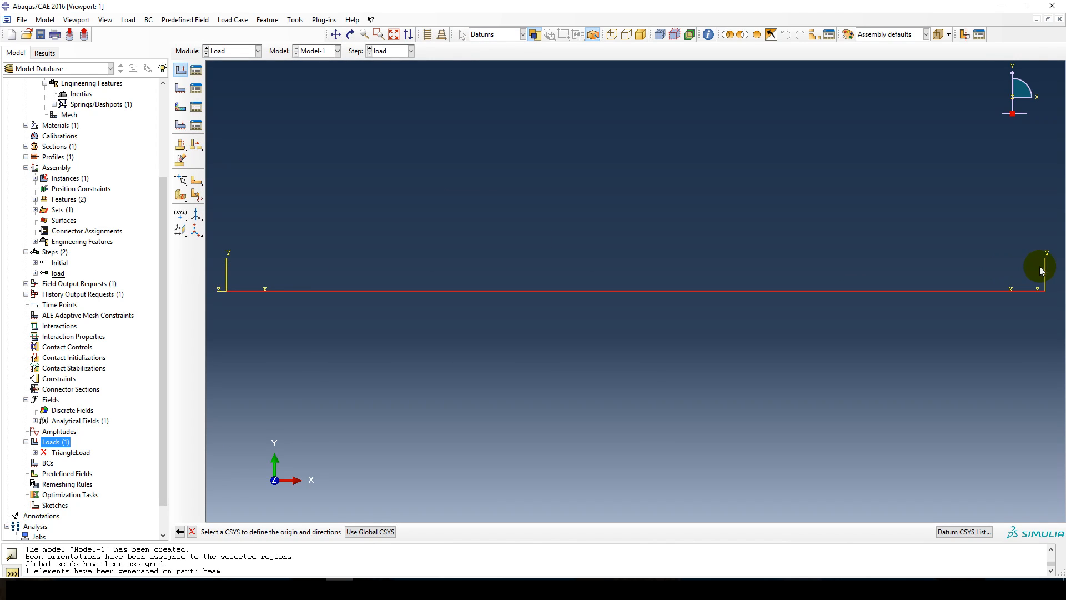
click(1046, 271)
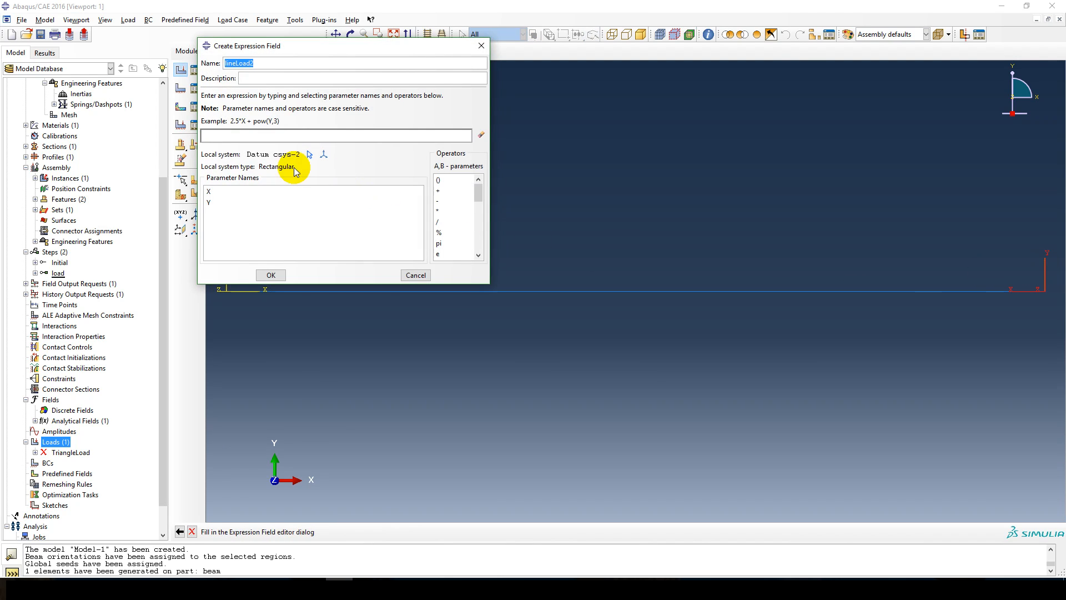
click(261, 135)
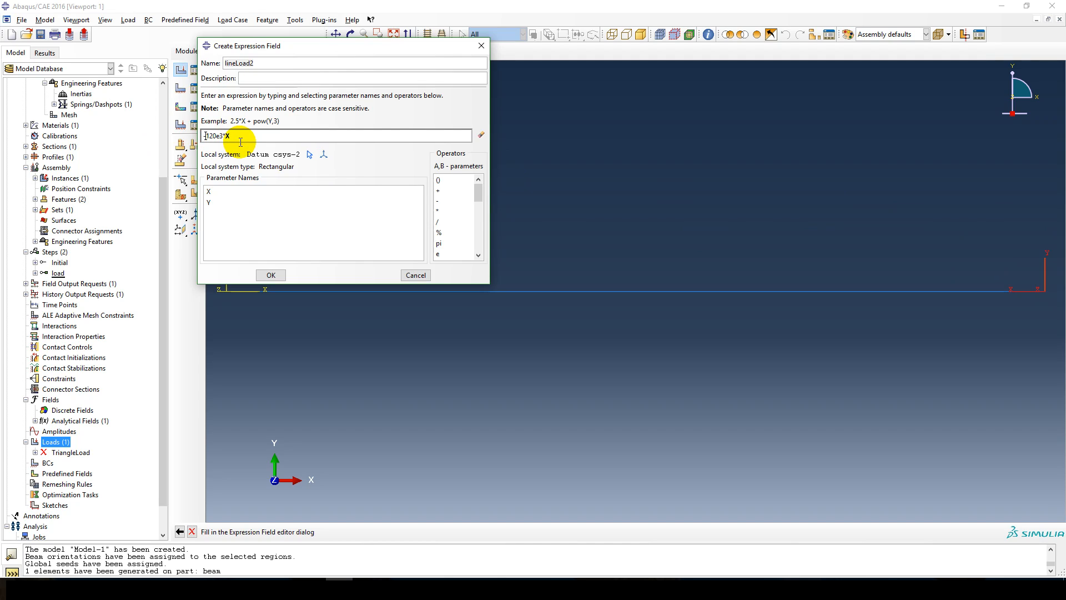
key(BackSpace)
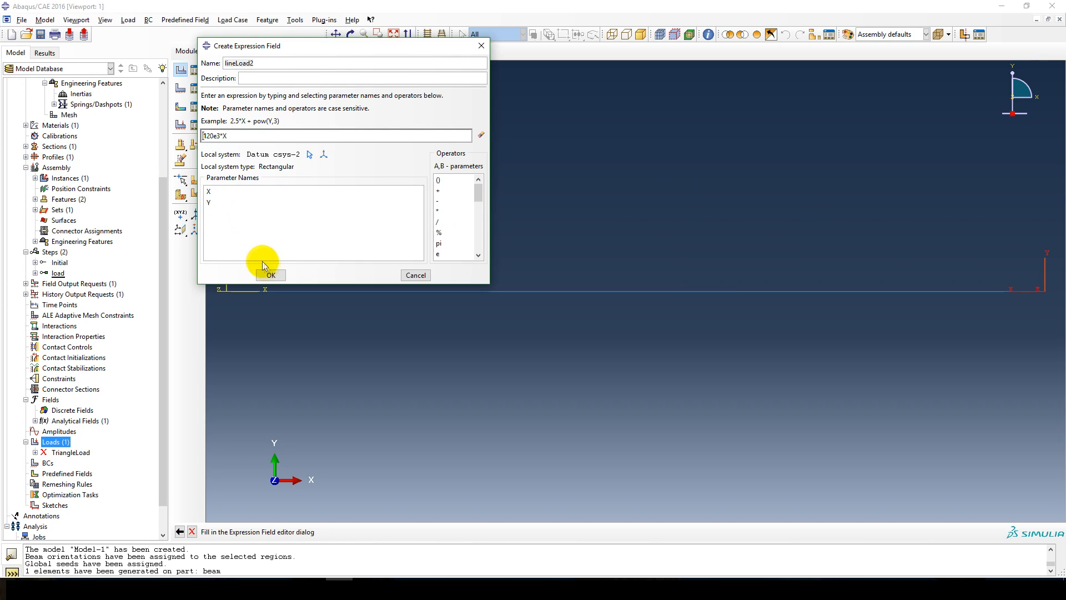
click(272, 274)
Set triangle2's Component 1 to 0 and Component 2 to -1 in the global system, and accept the load.
click(413, 189)
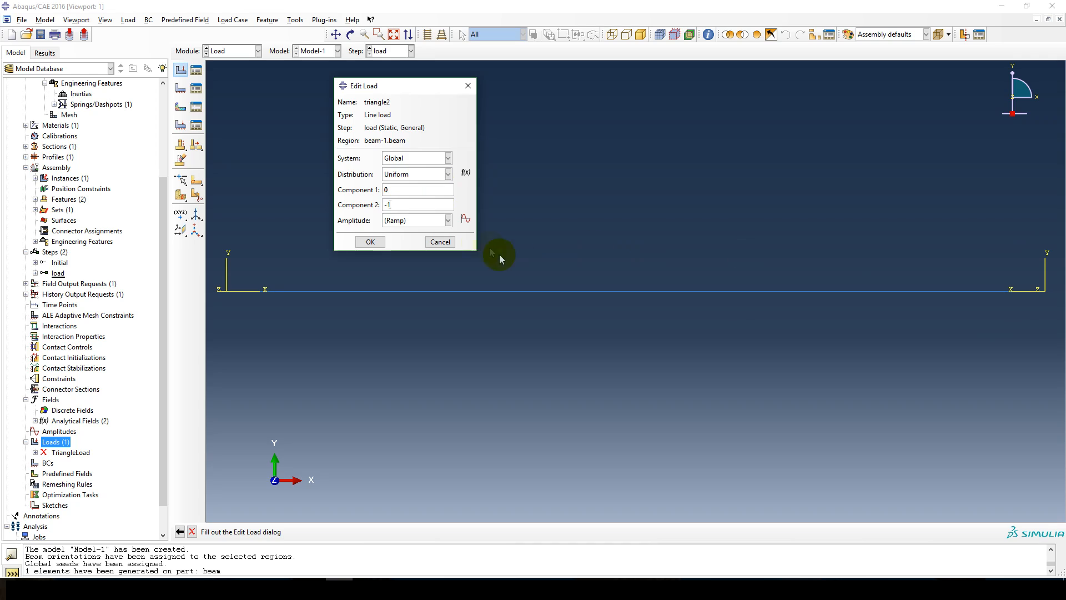
click(447, 158)
click(450, 158)
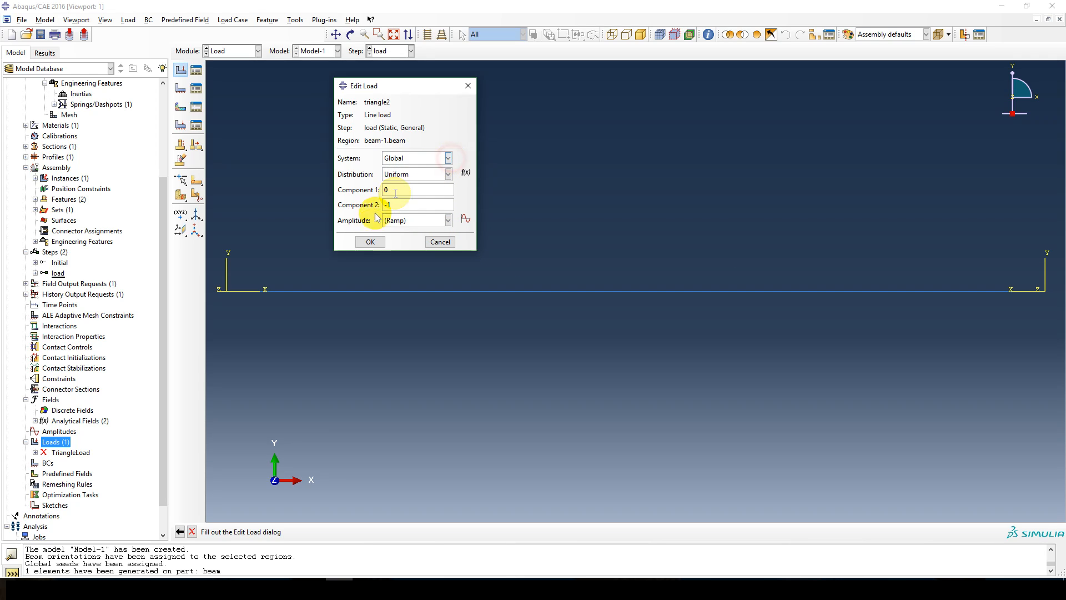
click(368, 241)
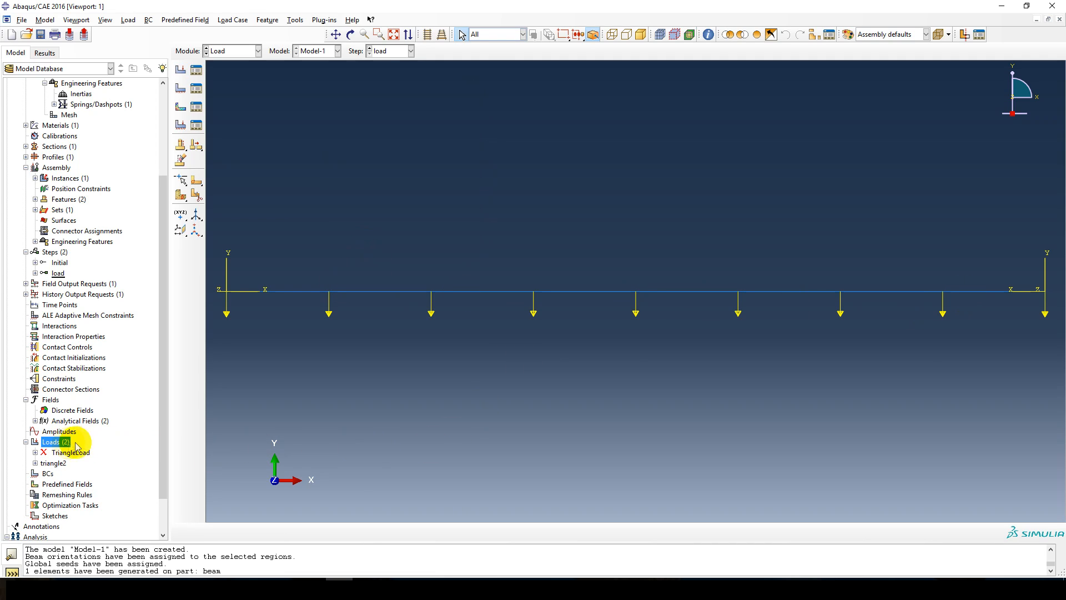
Change the distribution of the triangle2 load to lineLoad2.
click(52, 464)
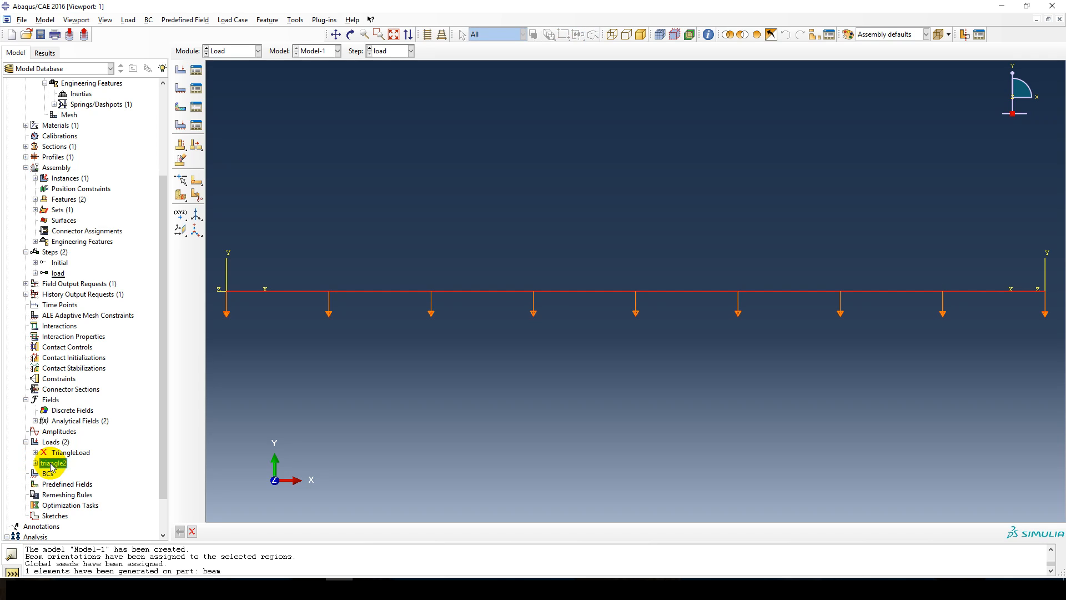
right_click(52, 465)
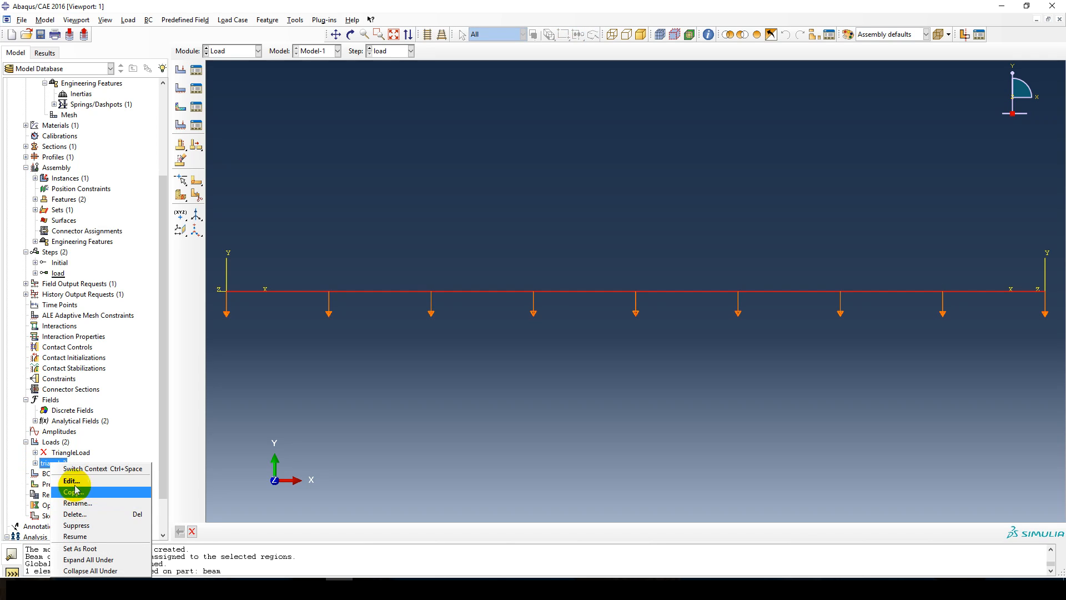
click(72, 480)
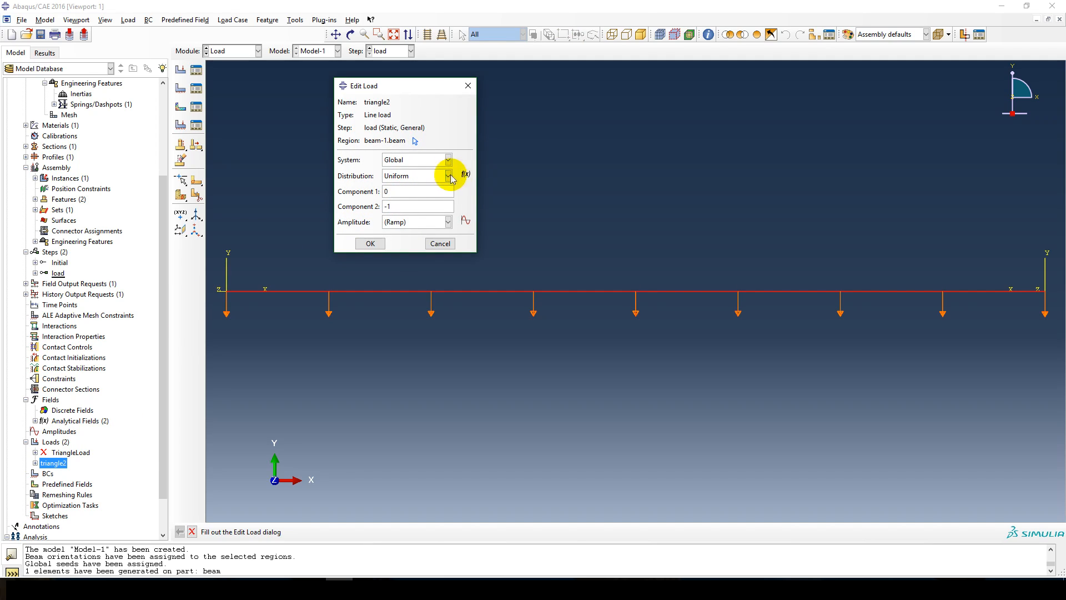
click(449, 176)
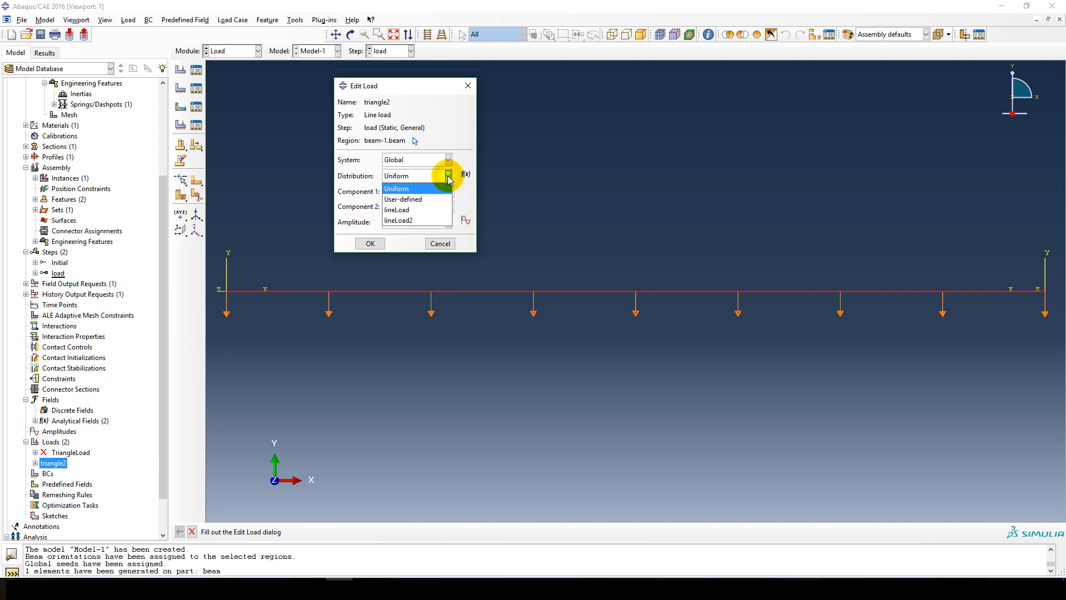
click(402, 220)
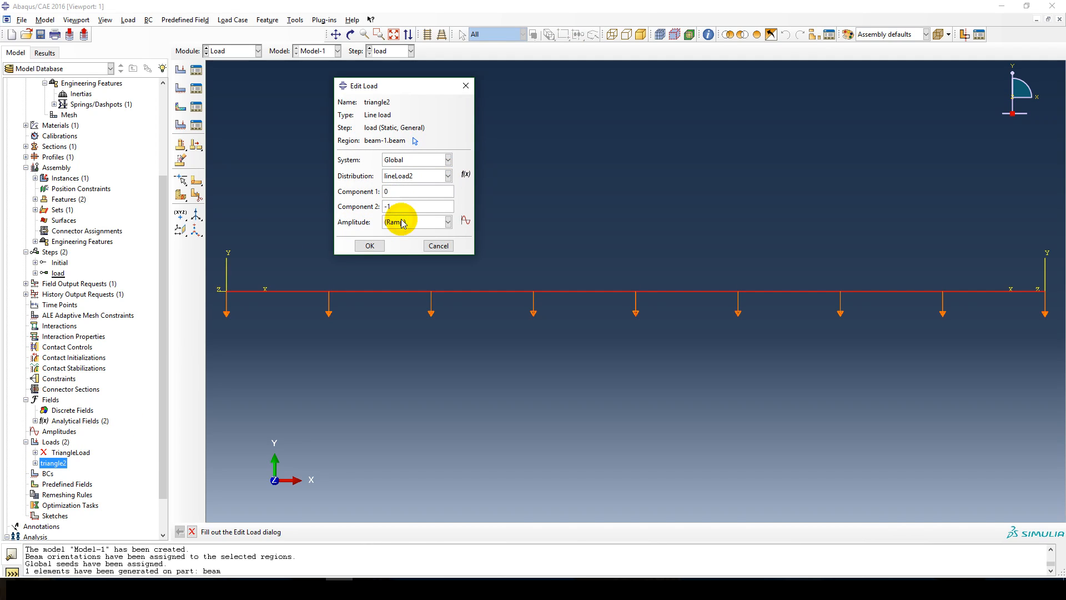
click(370, 247)
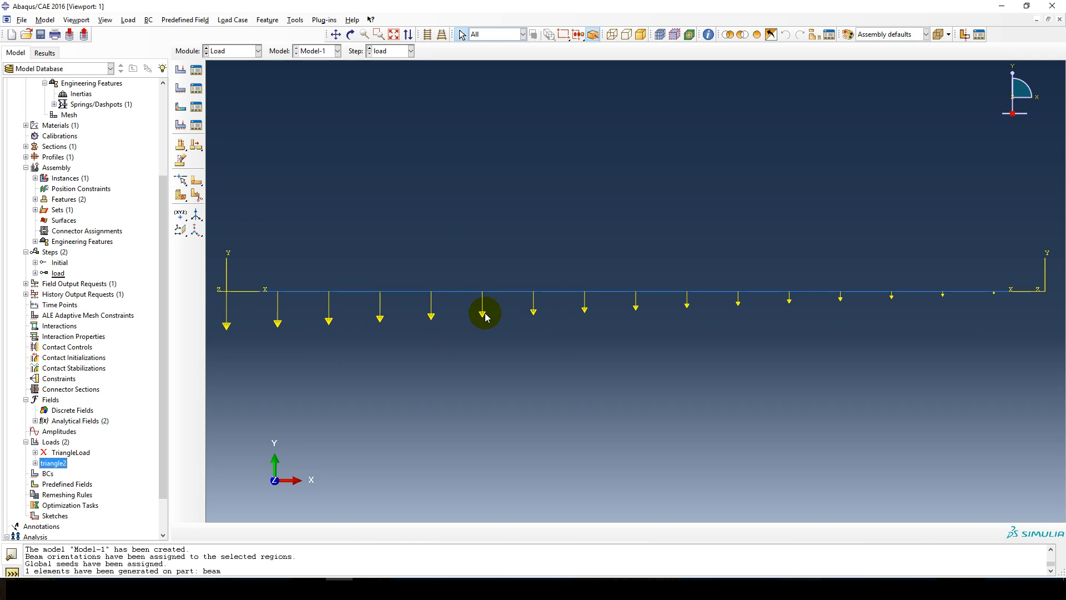
right_click(47, 464)
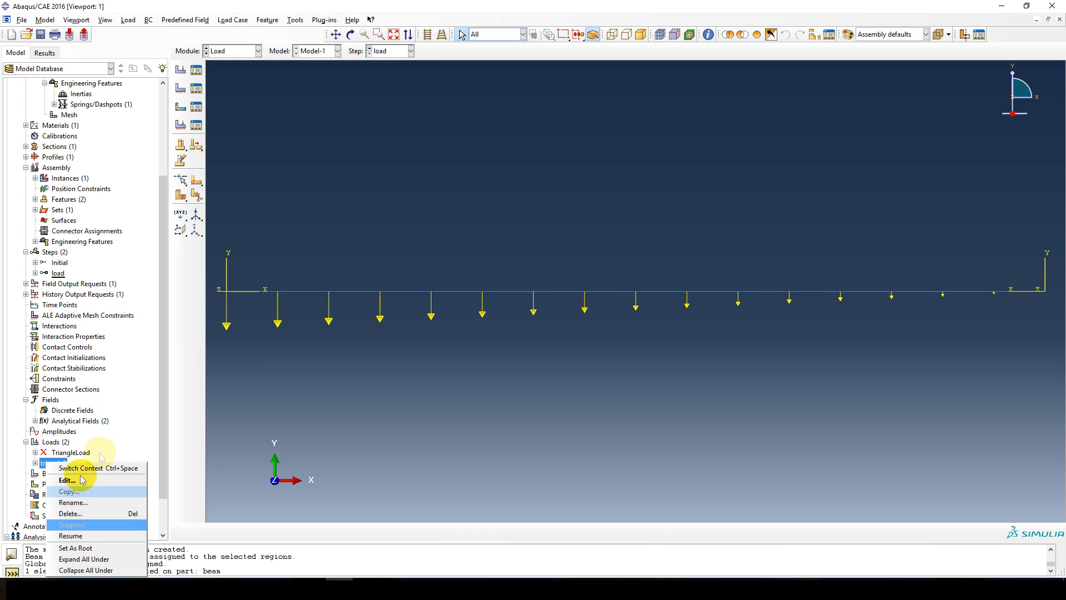
click(134, 445)
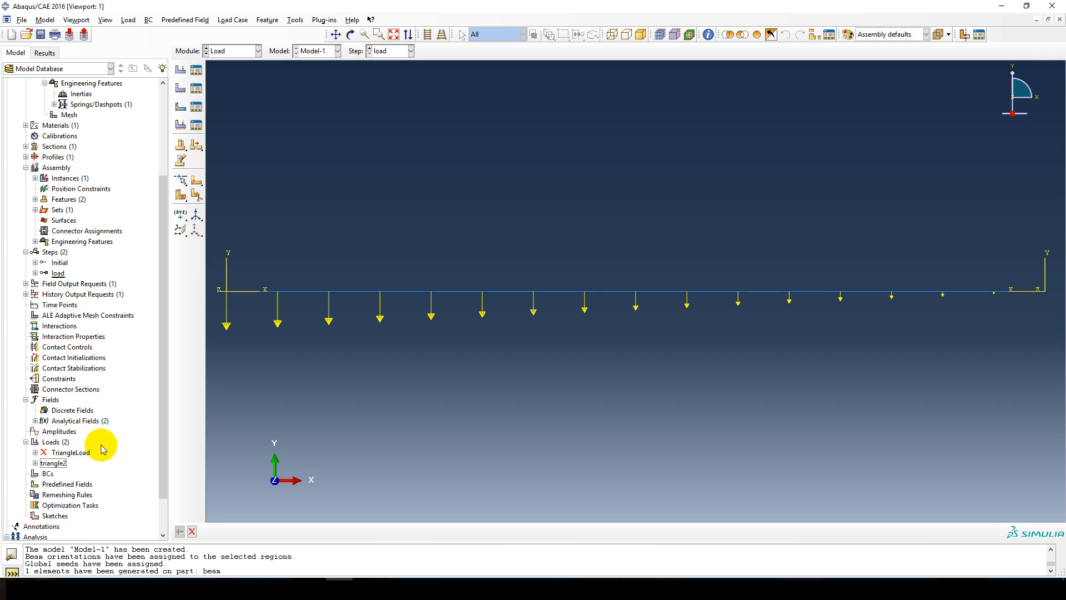
click(68, 453)
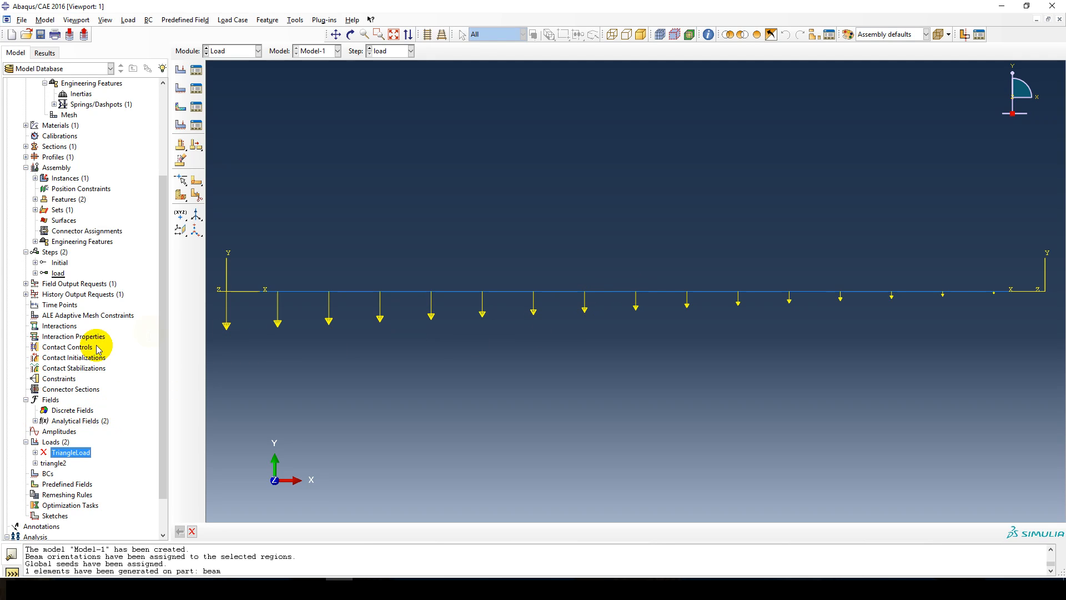
Create the analysis job Job-1 for Model-1 with the default full-analysis settings.
scroll(66, 442, down, 1)
scroll(66, 442, down, 1)
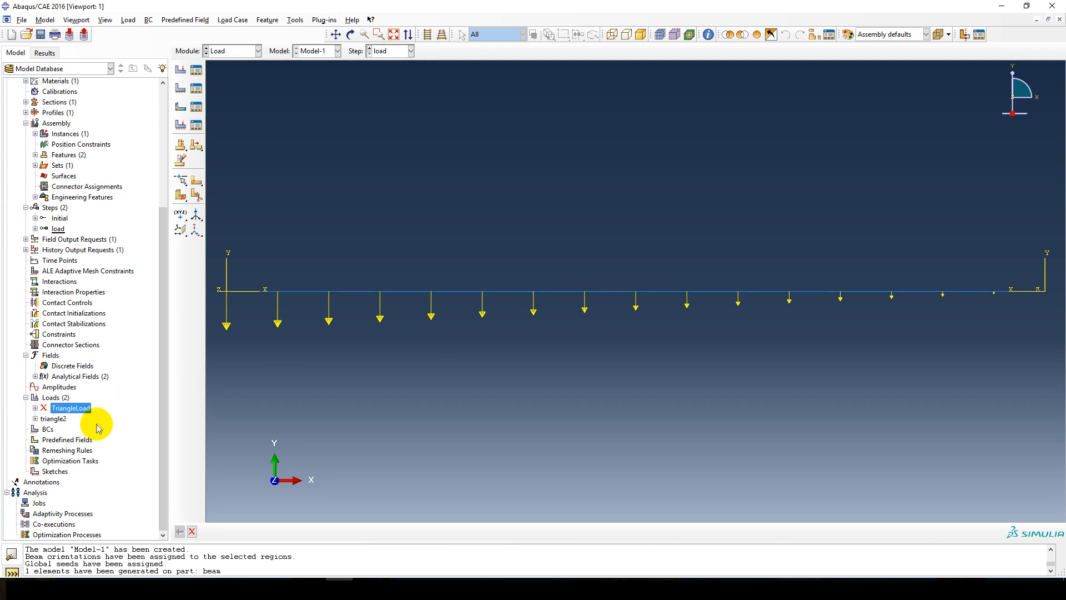
scroll(108, 429, up, 2)
scroll(108, 429, down, 2)
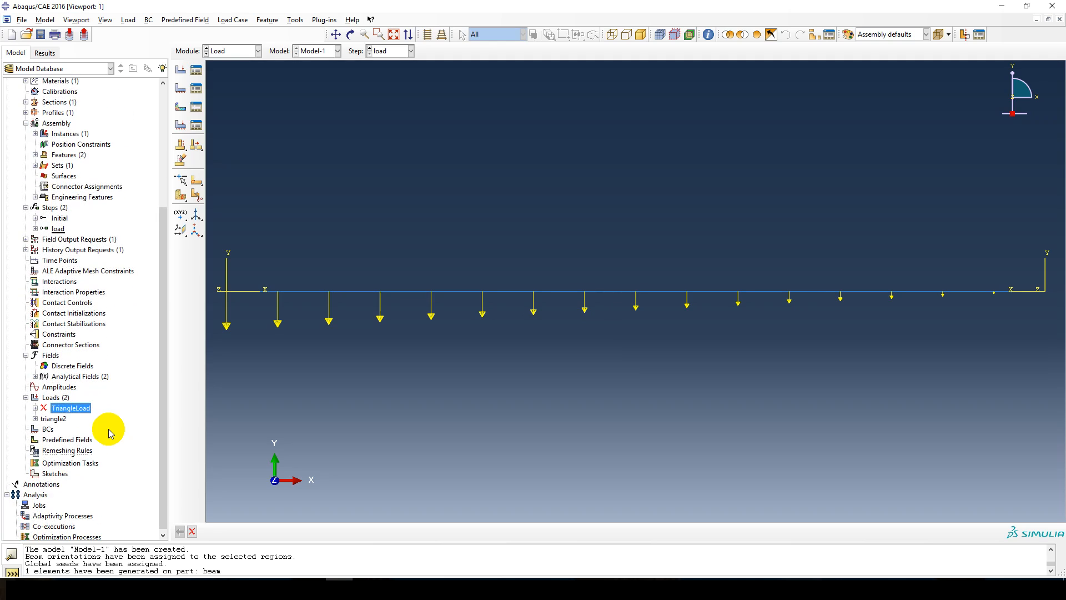
double_click(37, 503)
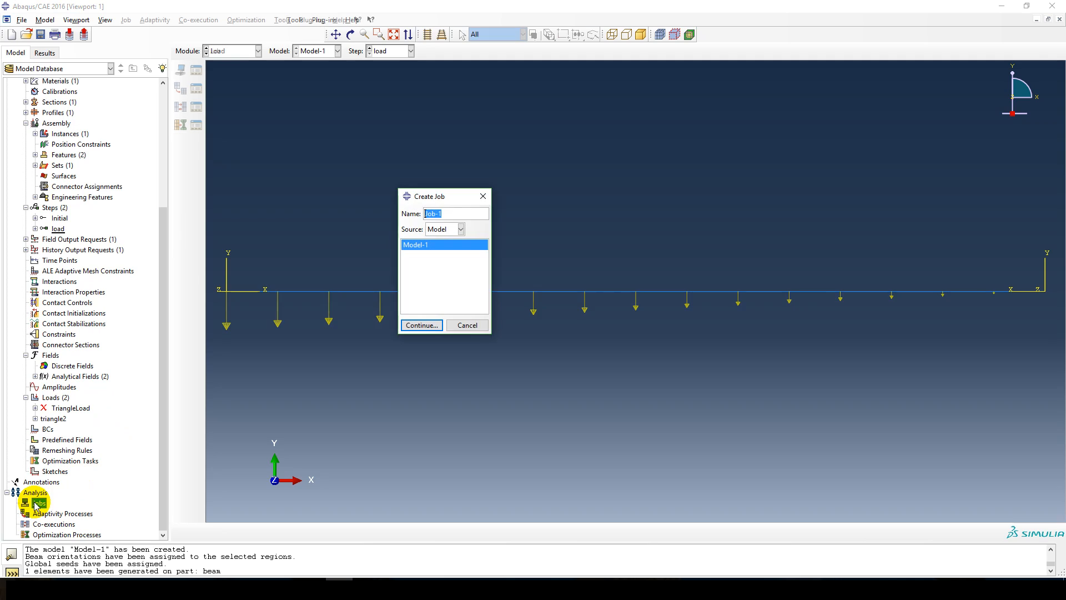
click(416, 325)
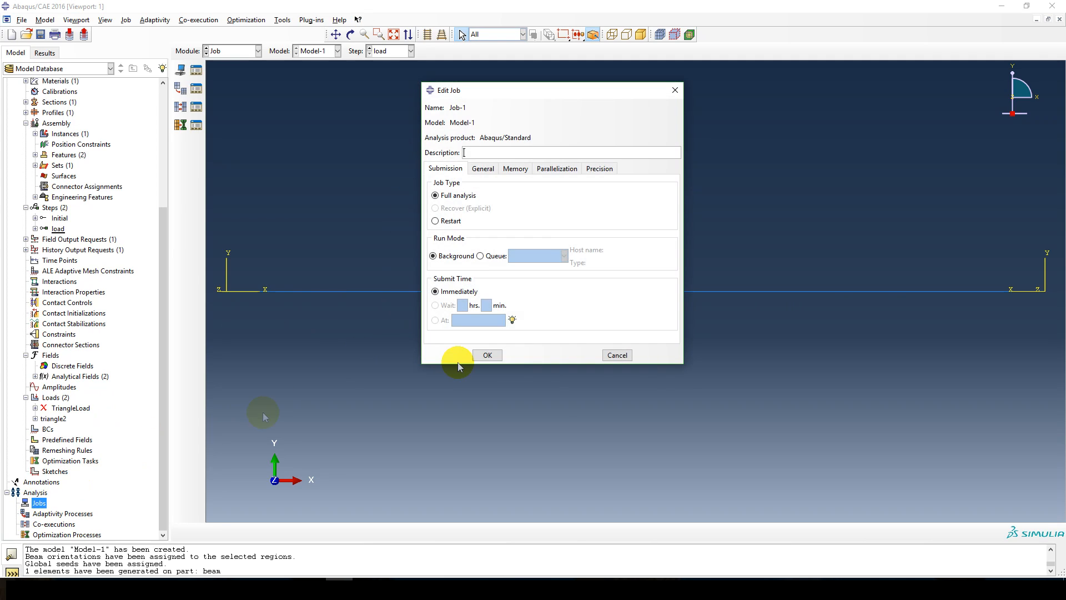
click(493, 357)
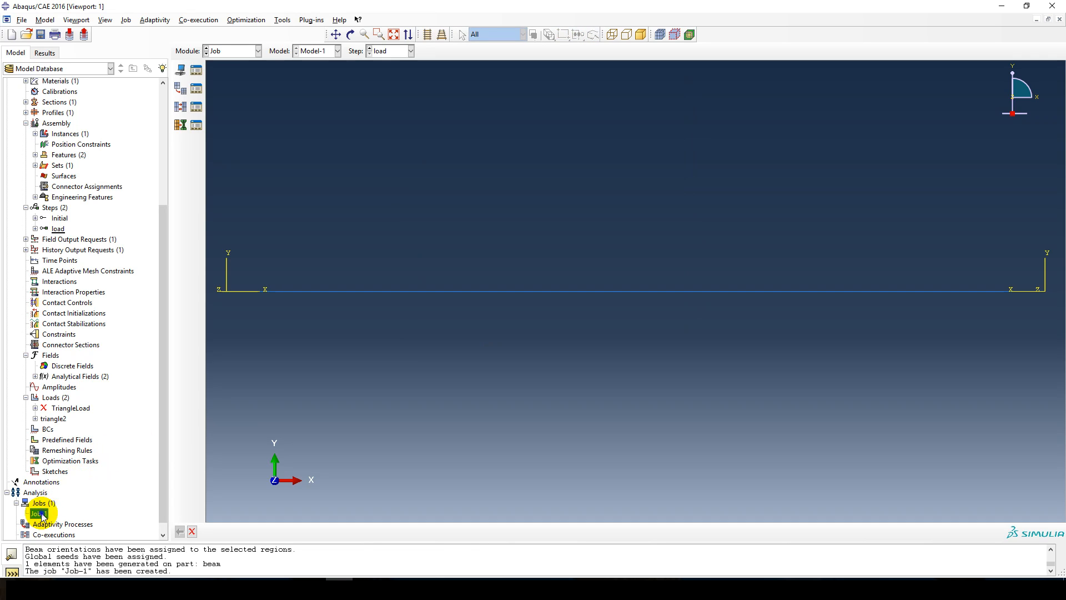
Submit Job-1 for analysis and overwrite its existing job files.
right_click(40, 514)
click(65, 513)
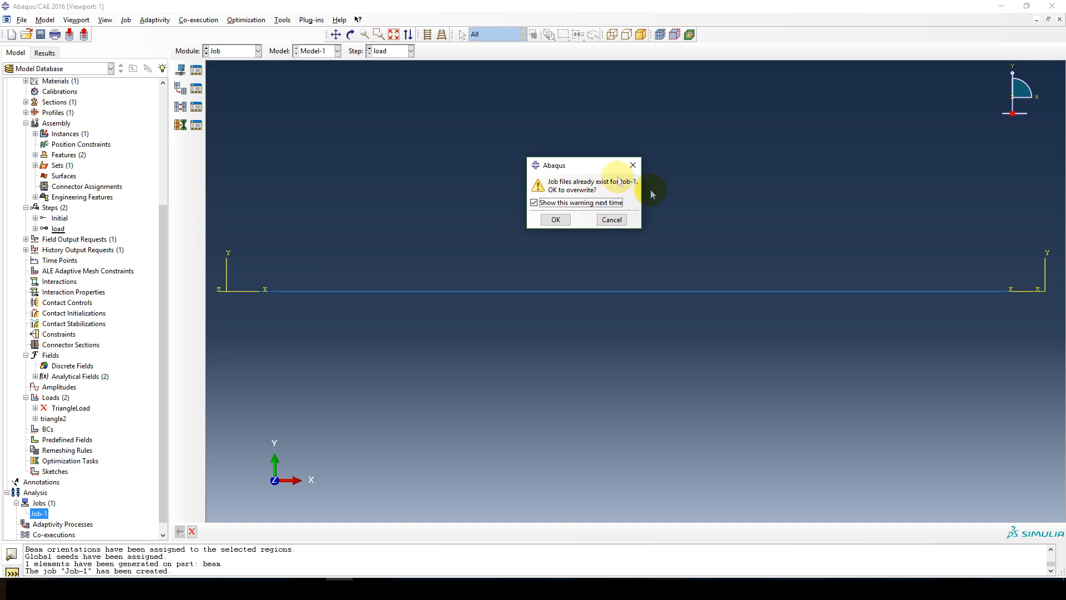
click(556, 219)
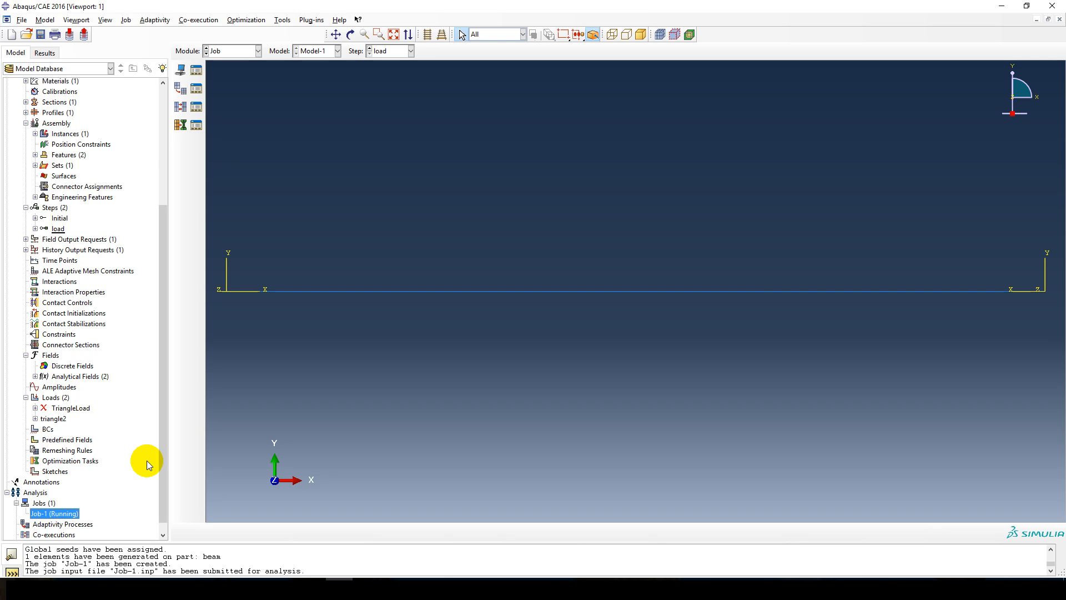
Add NFORCSO, the nodal forces in beam section orientation, to the output variables of field output request F-Output-1.
scroll(116, 428, up, 3)
scroll(74, 449, up, 3)
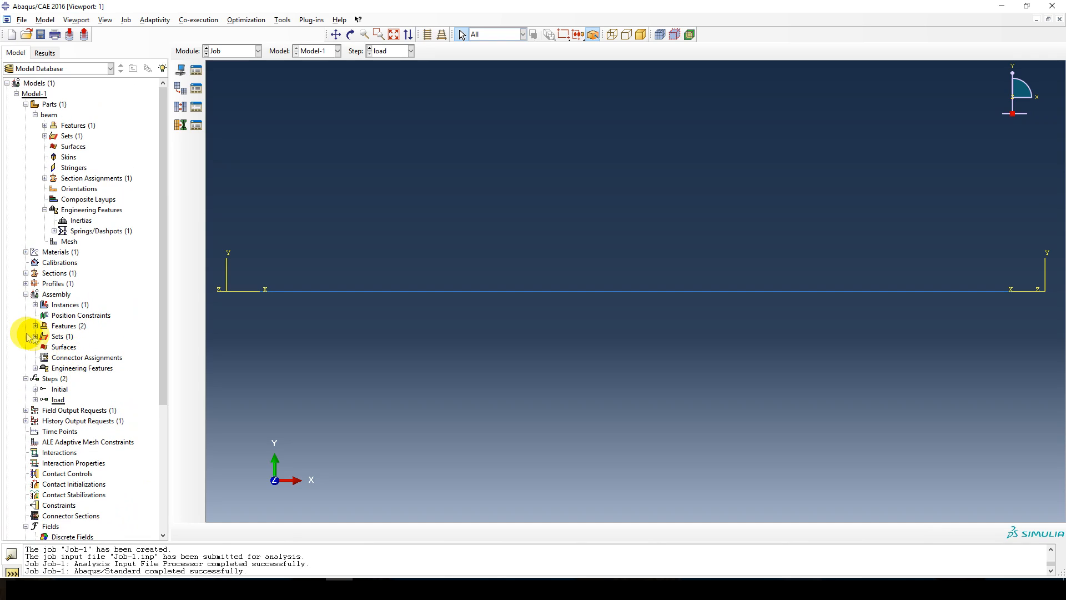
scroll(33, 355, down, 2)
click(26, 357)
double_click(54, 369)
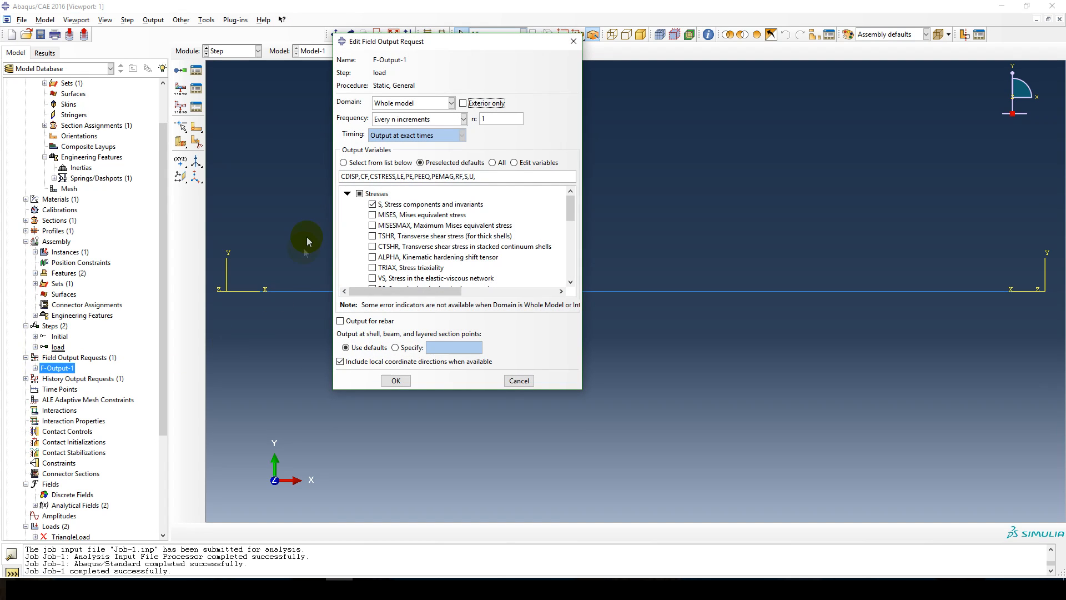
scroll(371, 233, down, 1)
scroll(371, 234, down, 1)
scroll(362, 224, up, 3)
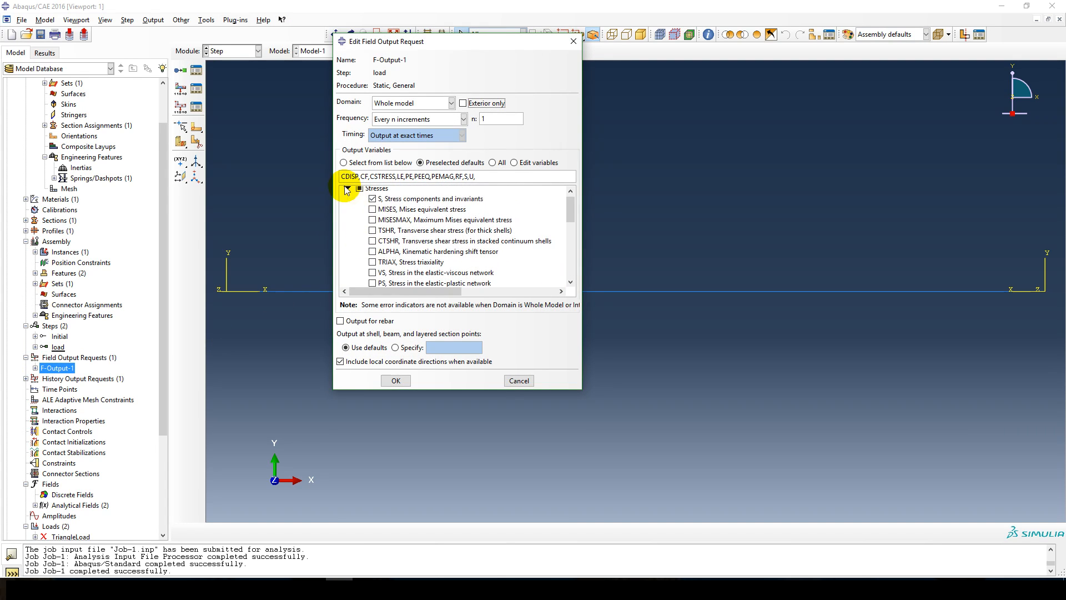
click(347, 189)
click(348, 227)
scroll(366, 245, down, 1)
scroll(364, 251, down, 3)
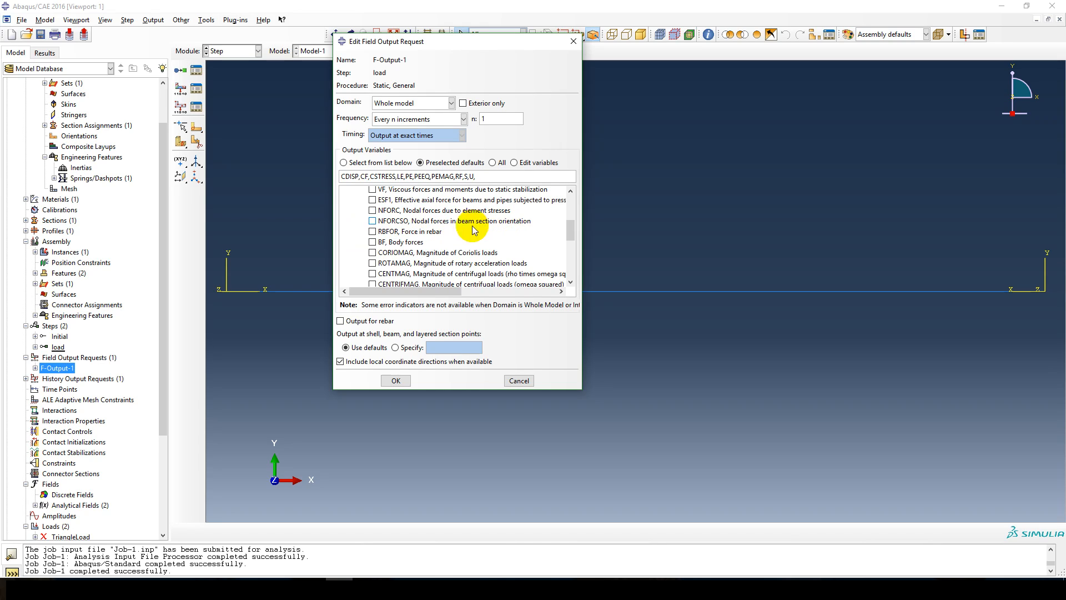
click(372, 221)
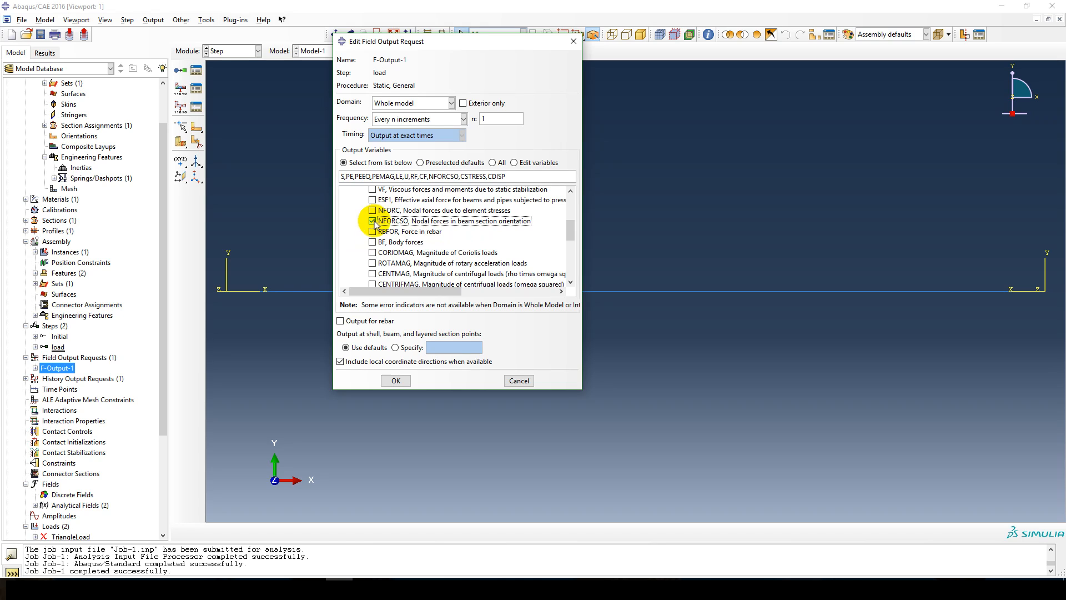
scroll(351, 226, down, 3)
scroll(355, 227, up, 3)
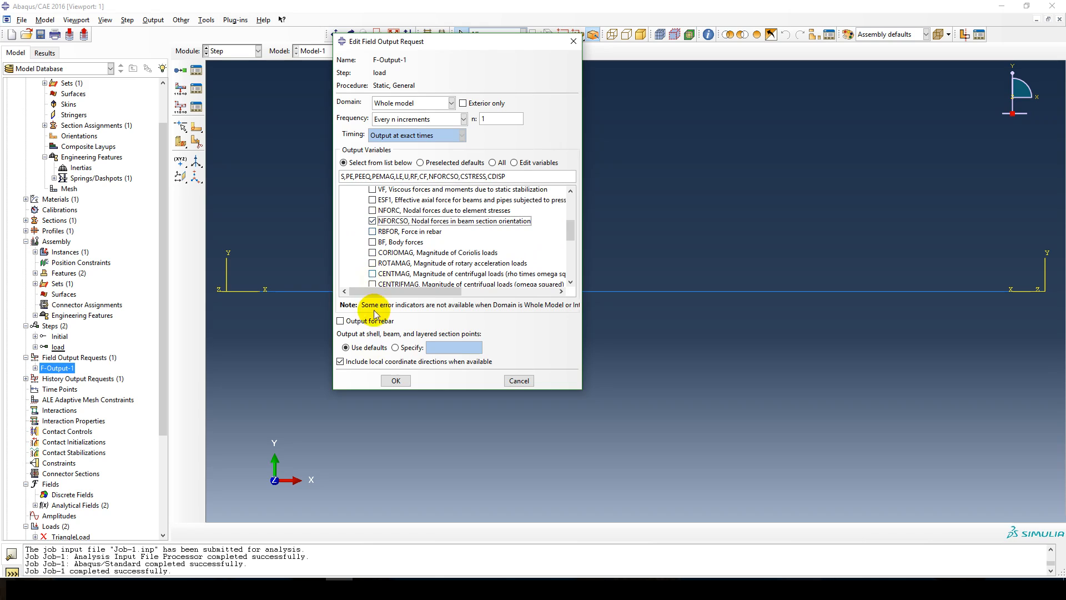
click(393, 380)
Resubmit Job-1 with the updated field output request, overwriting its existing job files.
scroll(78, 422, down, 4)
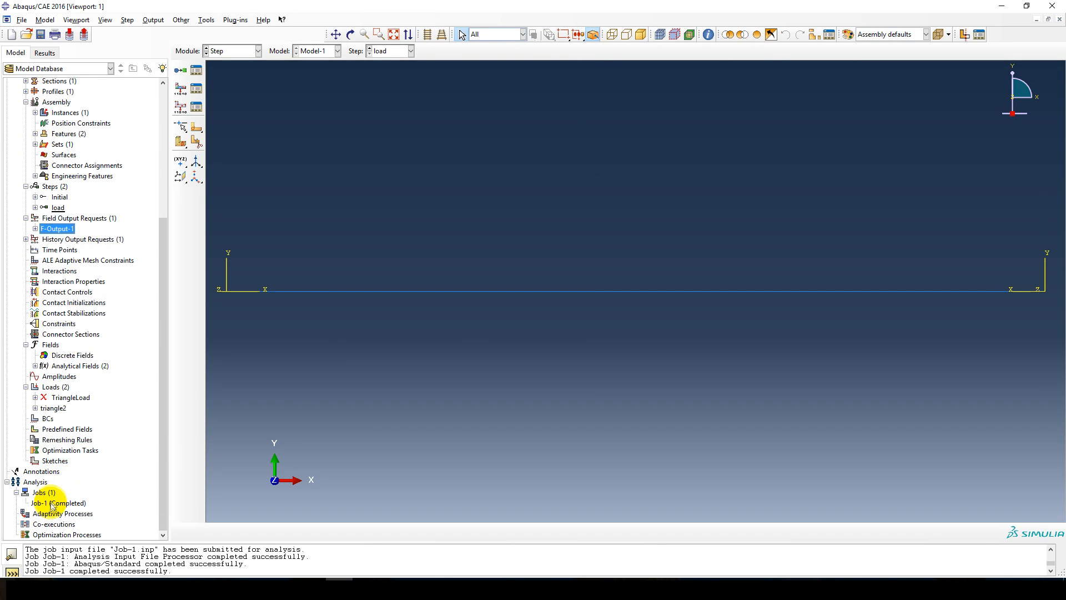
right_click(51, 502)
click(74, 514)
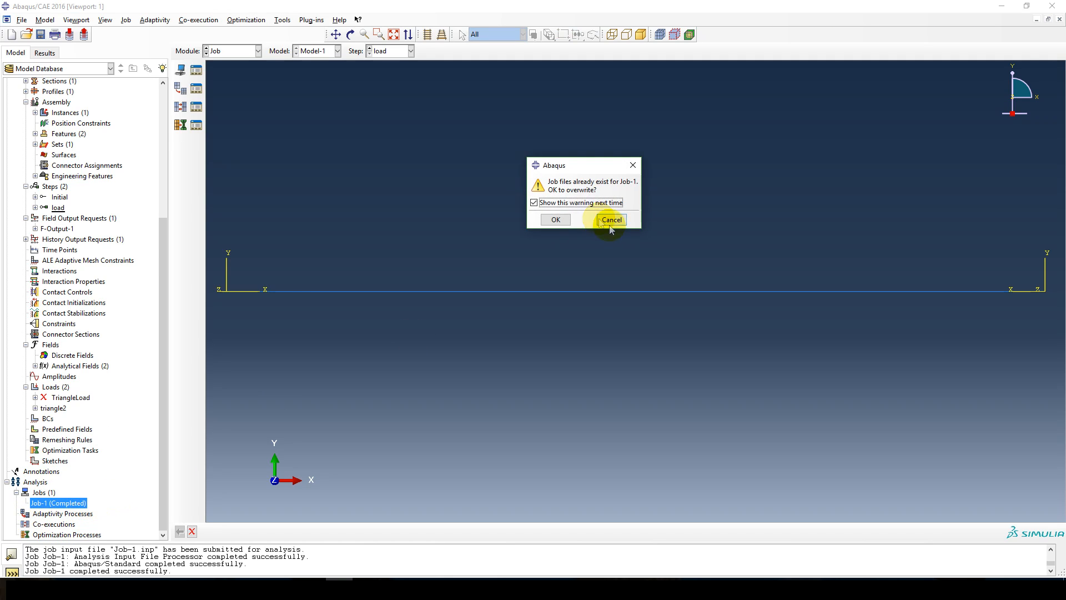
click(556, 220)
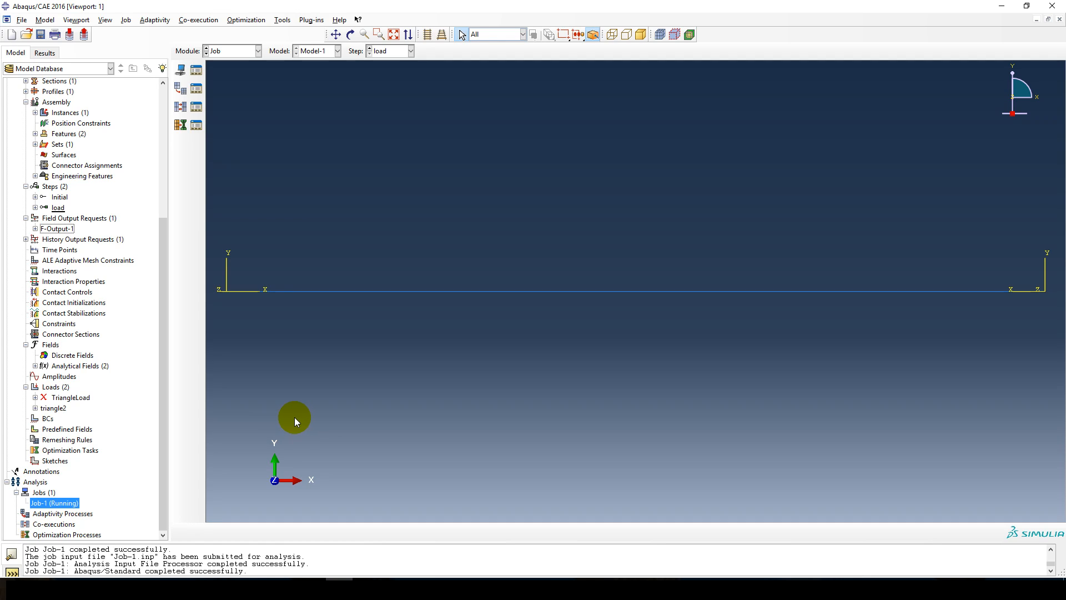
Open the Job-1 results and compare the U2 contours on the undeformed and deformed beam shapes.
right_click(66, 503)
click(92, 538)
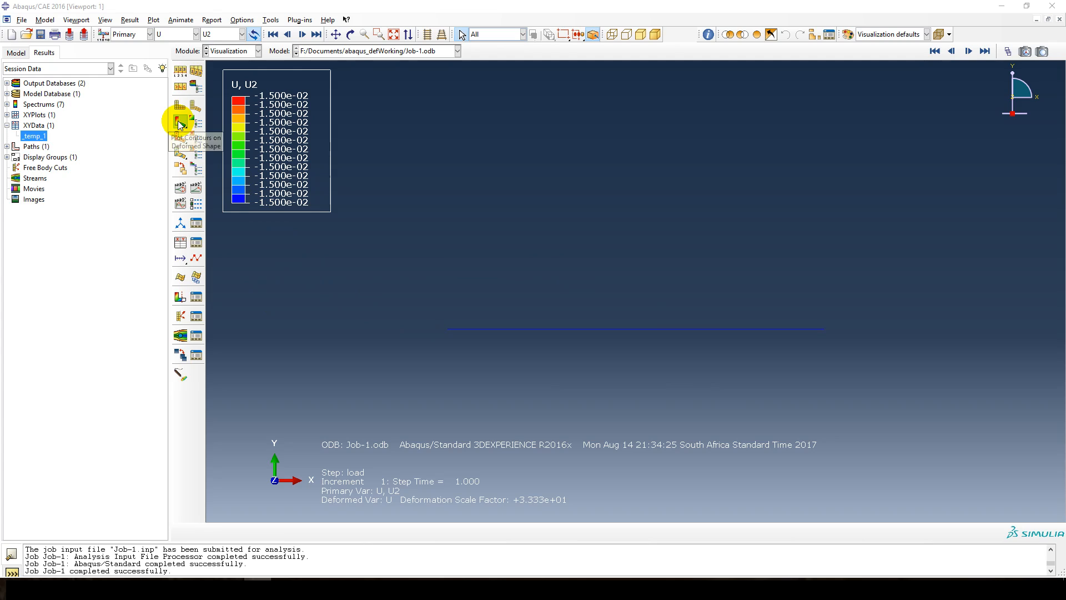
drag(180, 123, 212, 125)
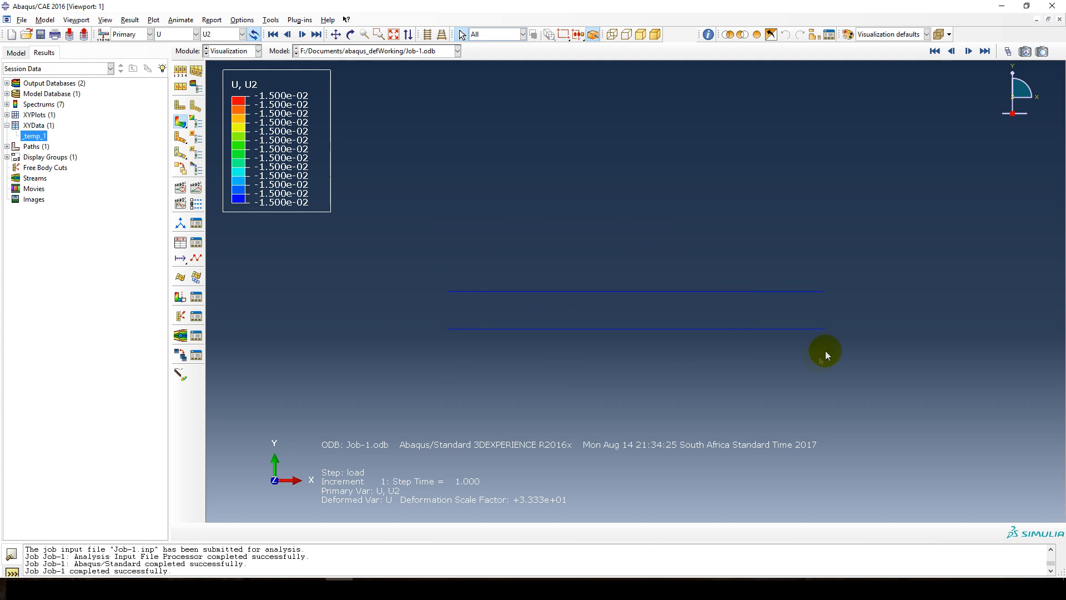
drag(178, 126, 198, 127)
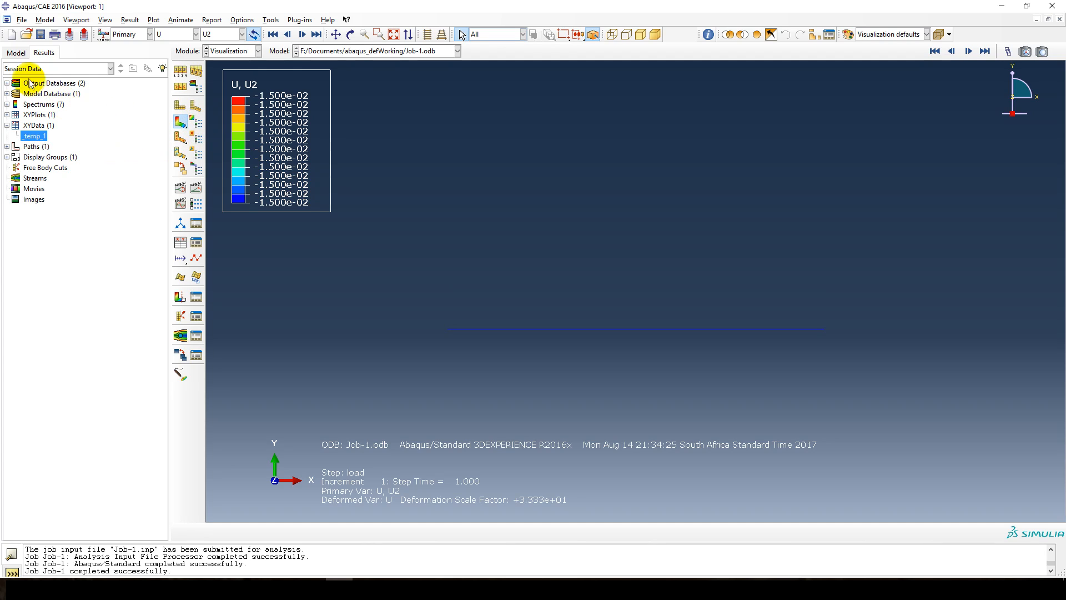
Seed the beam part with an approximate global size of 0.5, deleting the affected mesh, and remesh the part.
click(16, 53)
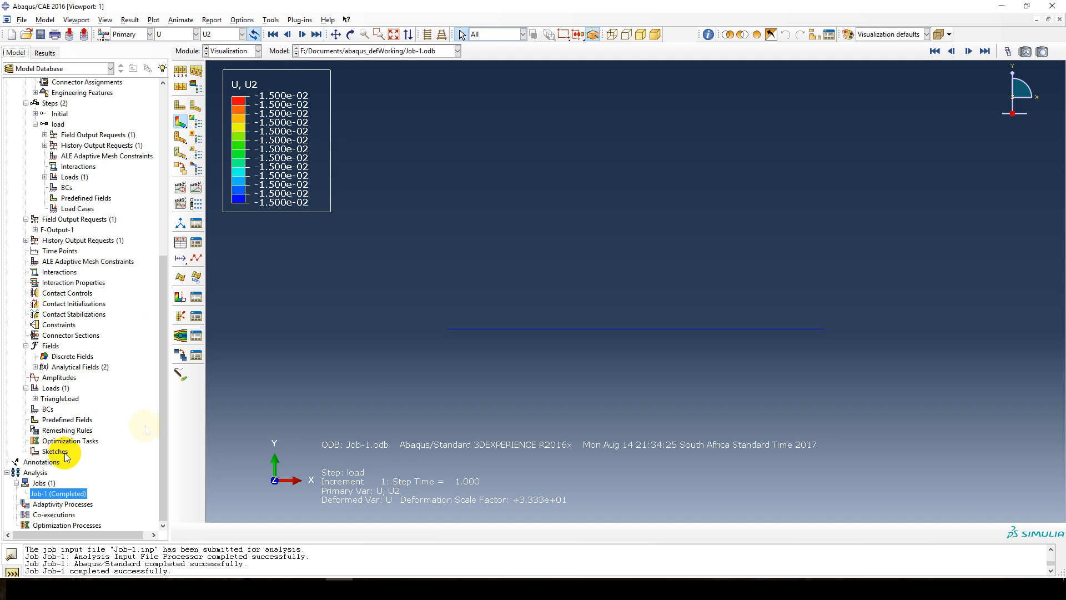
scroll(95, 439, up, 3)
scroll(72, 418, up, 6)
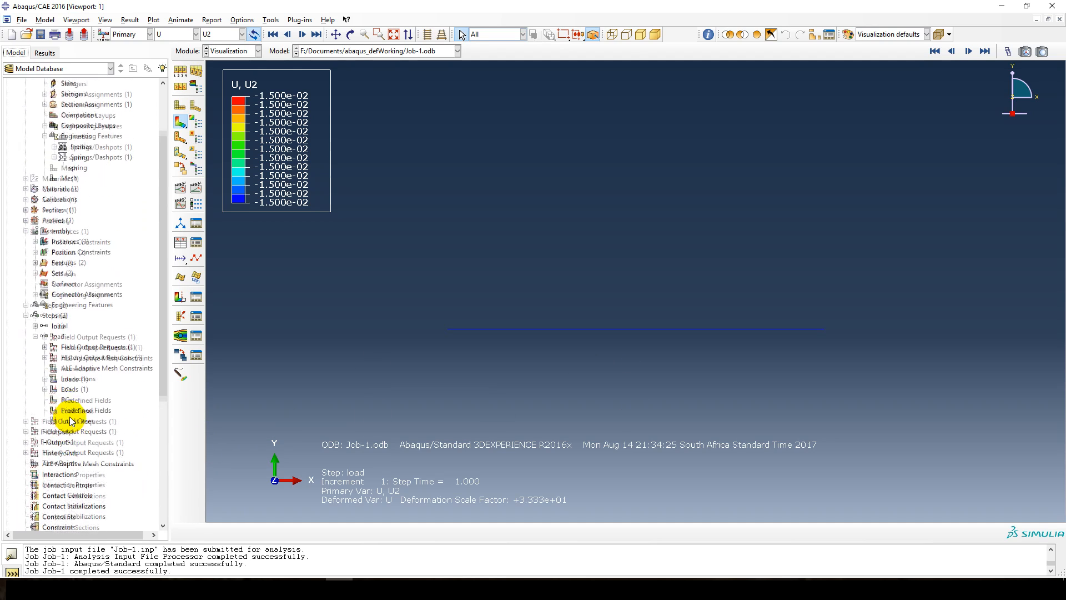
double_click(69, 252)
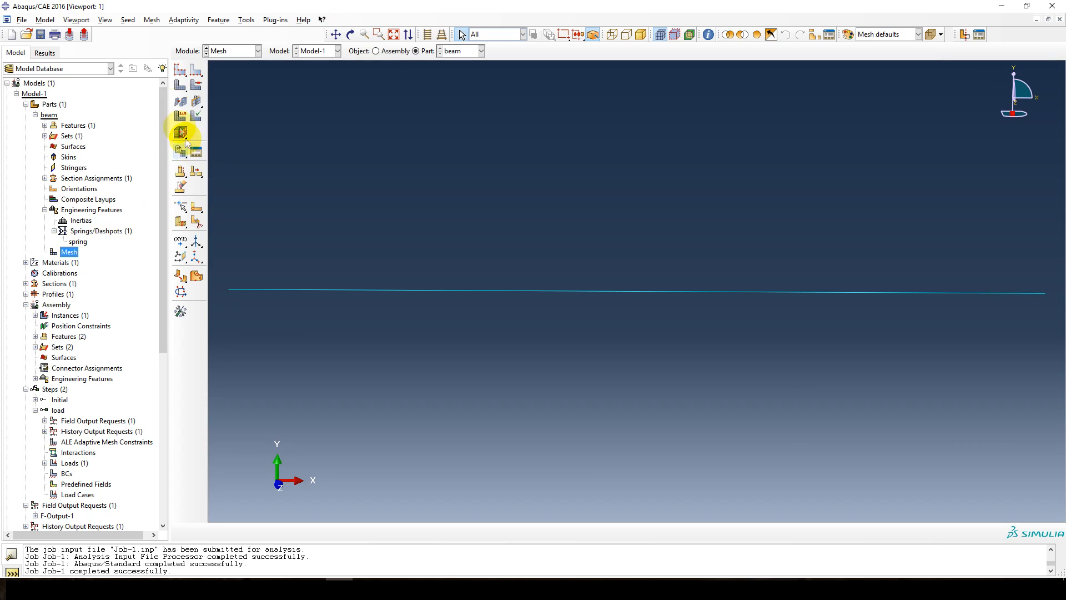
click(183, 72)
click(375, 127)
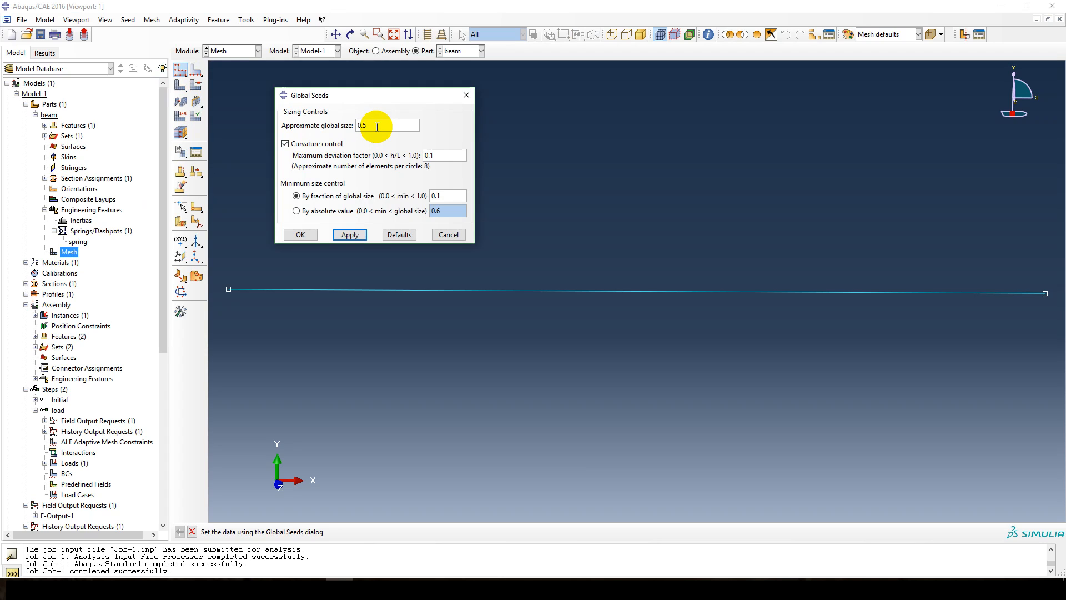
click(350, 234)
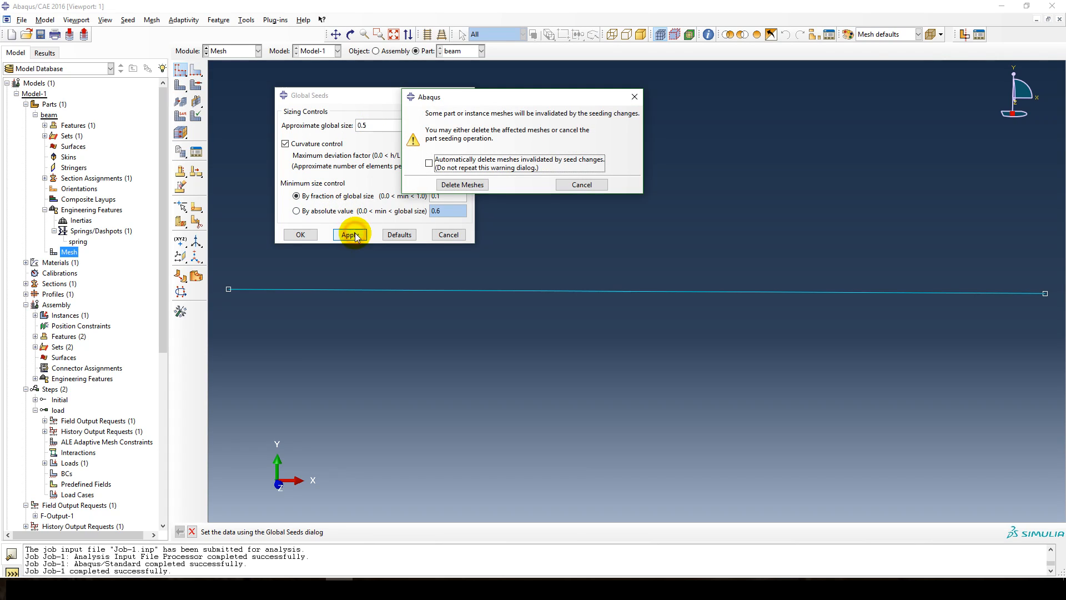
click(462, 185)
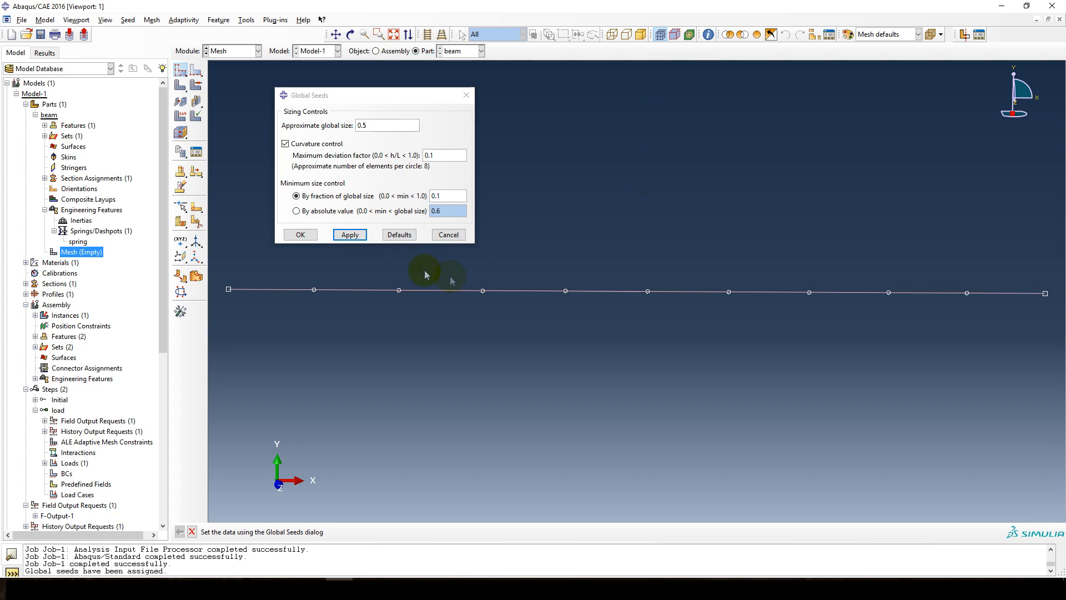
click(308, 235)
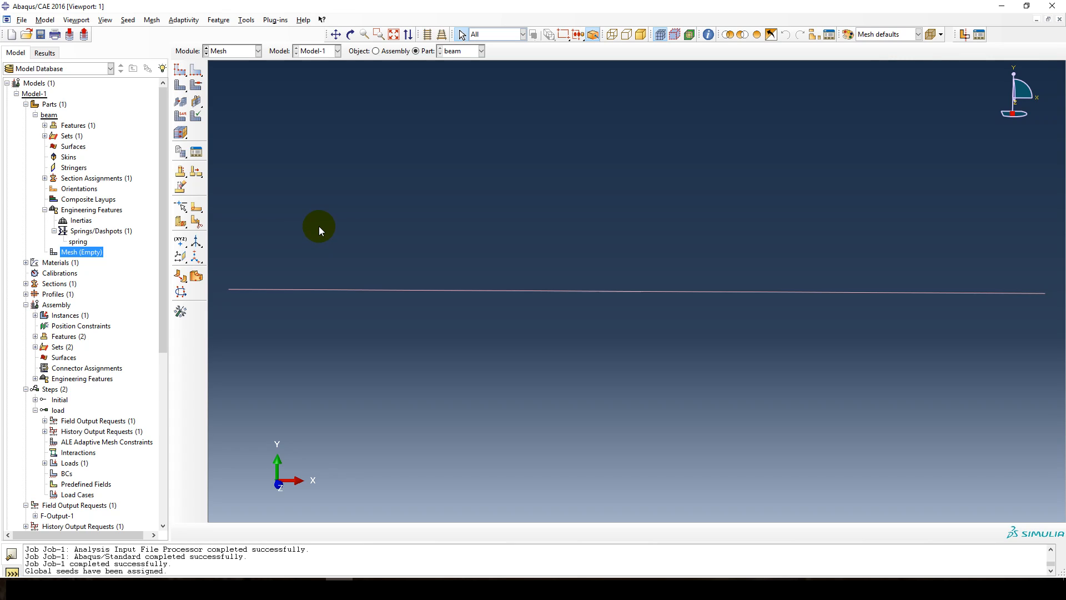
click(180, 89)
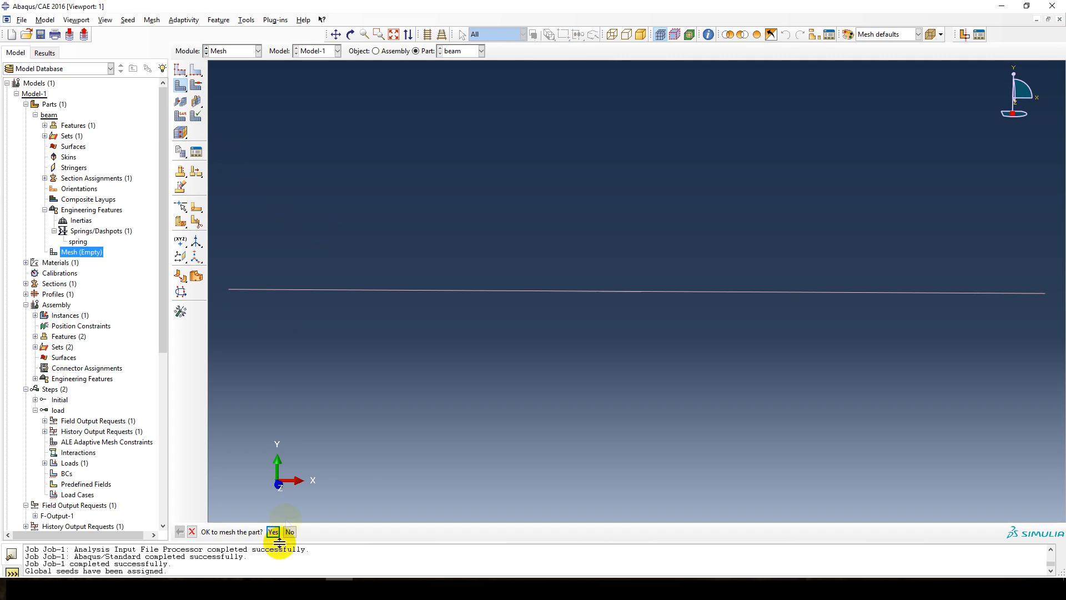
click(273, 531)
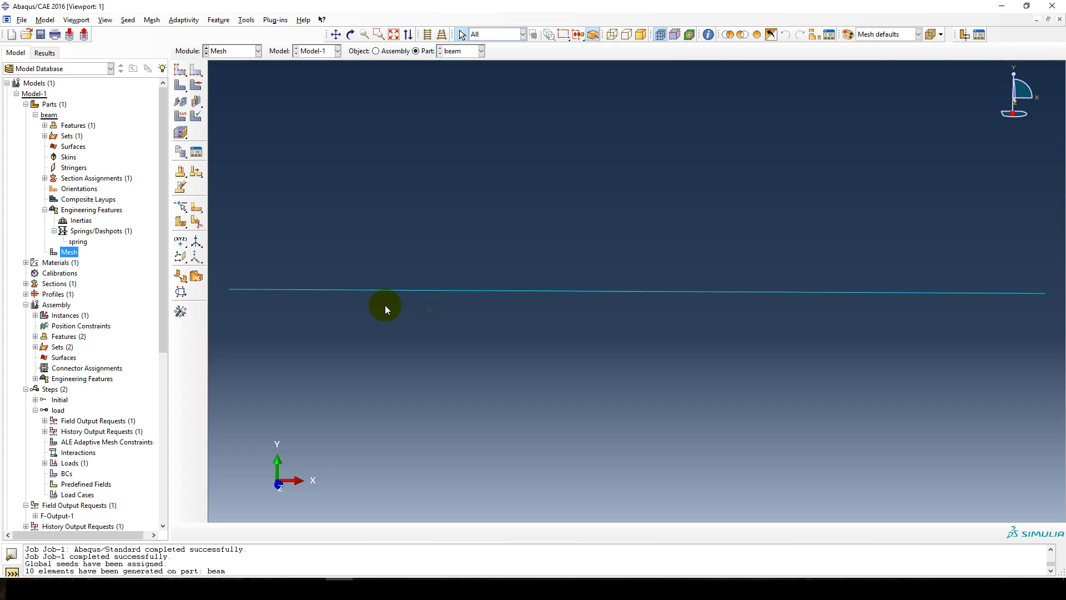
Submit Job-1 for the remeshed beam and overwrite its existing job files.
scroll(81, 232, down, 5)
scroll(51, 369, down, 4)
right_click(58, 494)
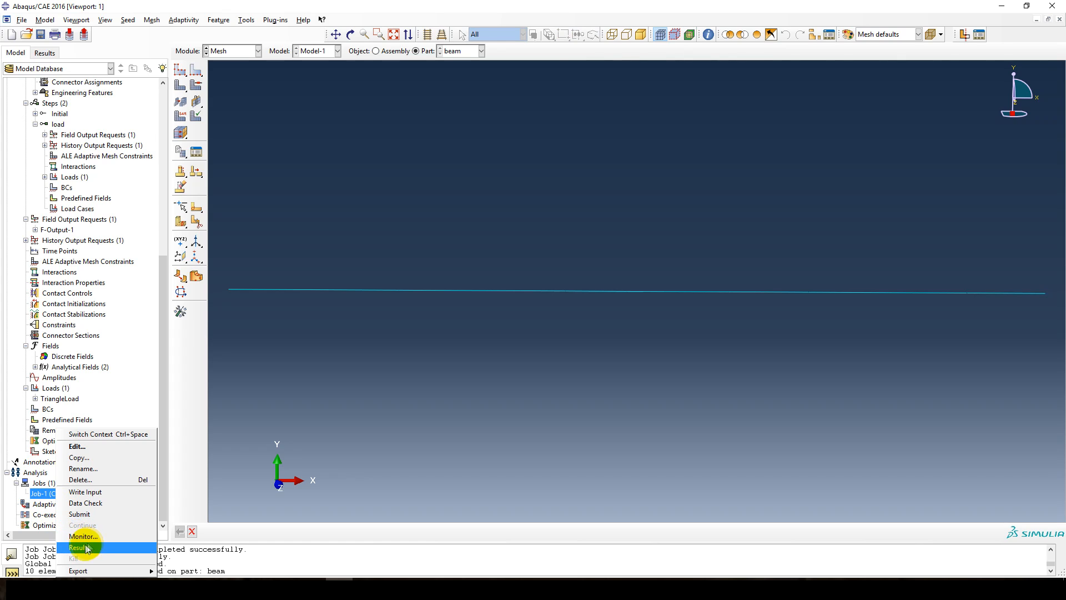
click(82, 512)
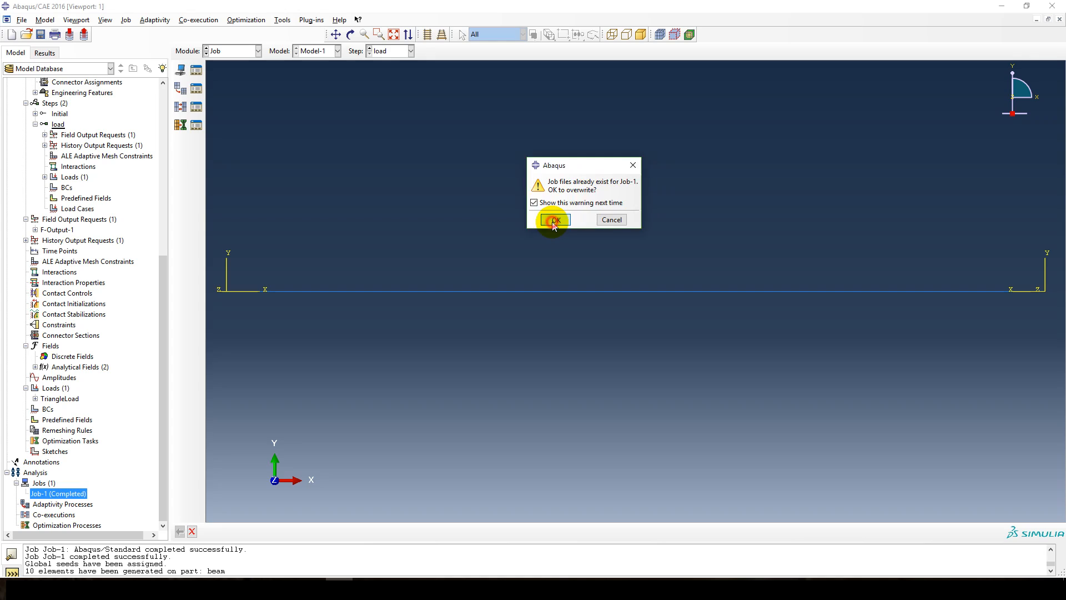
click(553, 221)
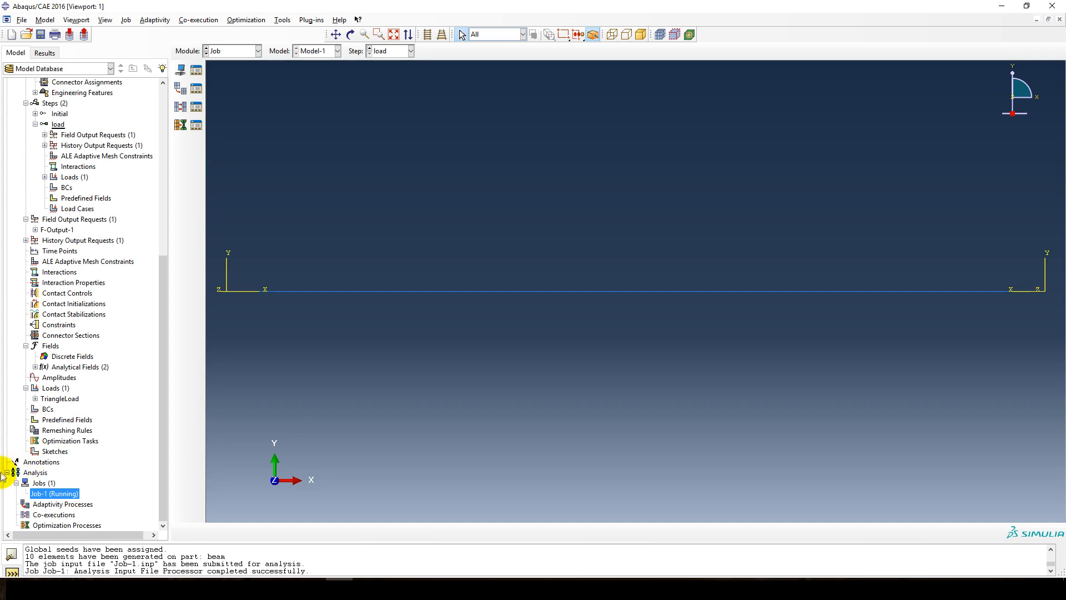
Open the new Job-1 results and plot the vertical displacement U2 as contours on the deformed beam.
right_click(51, 497)
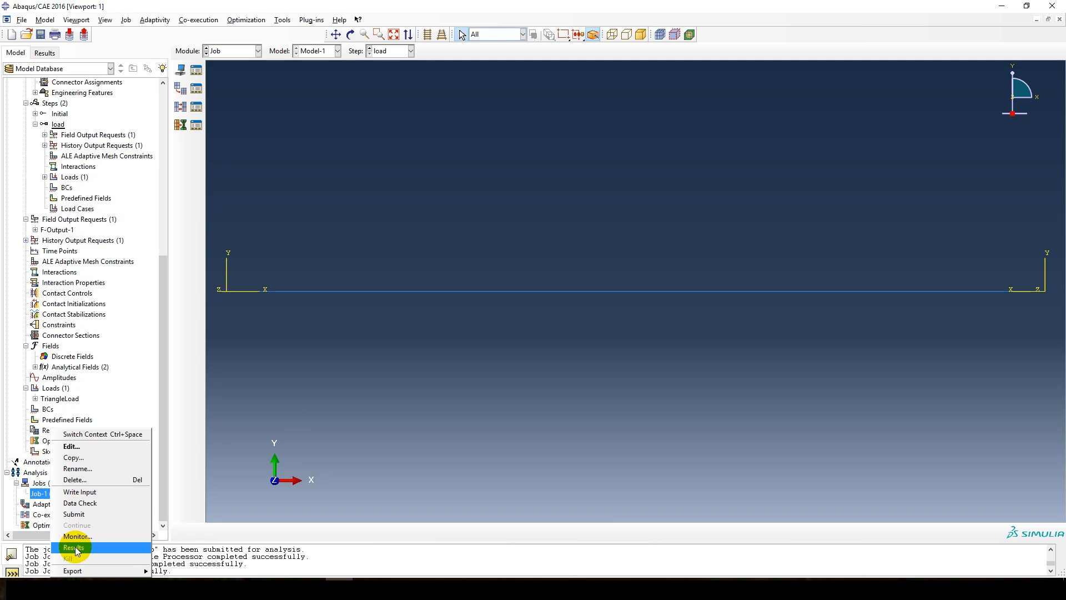
click(76, 549)
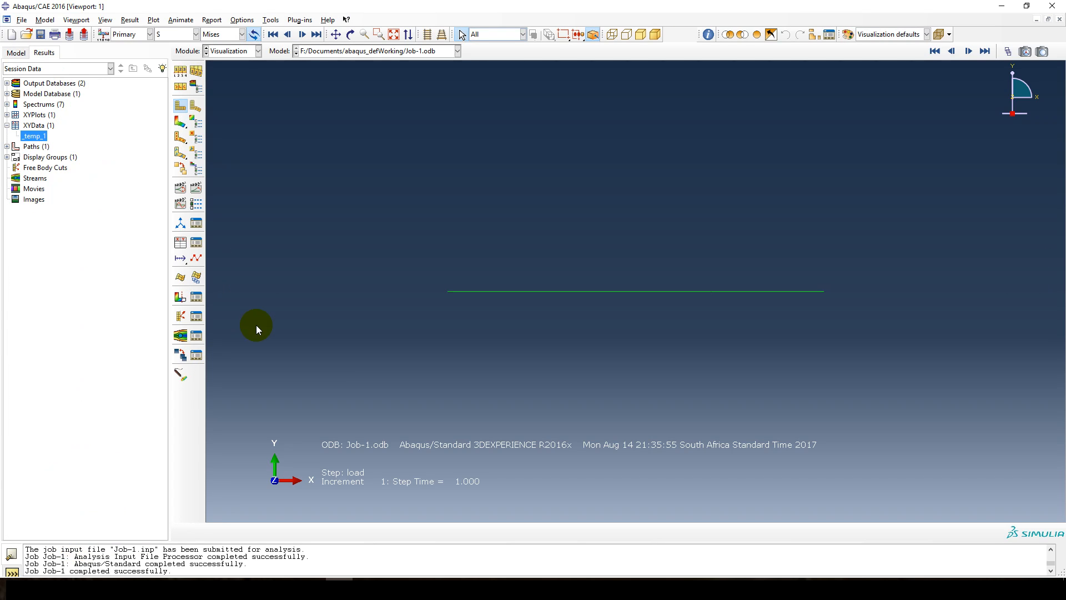
click(181, 123)
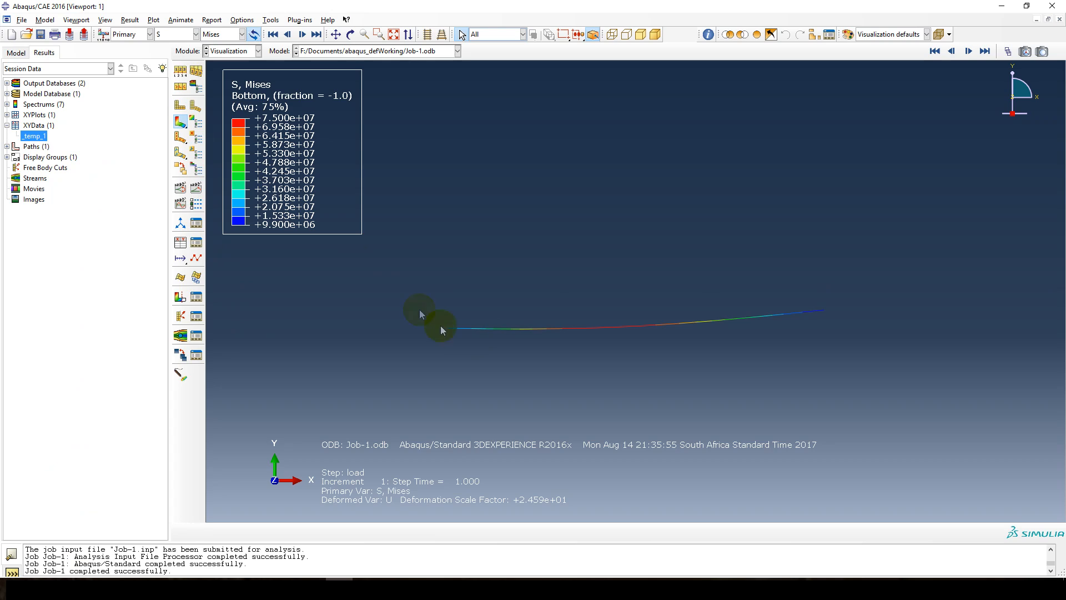
click(177, 34)
click(166, 184)
click(221, 35)
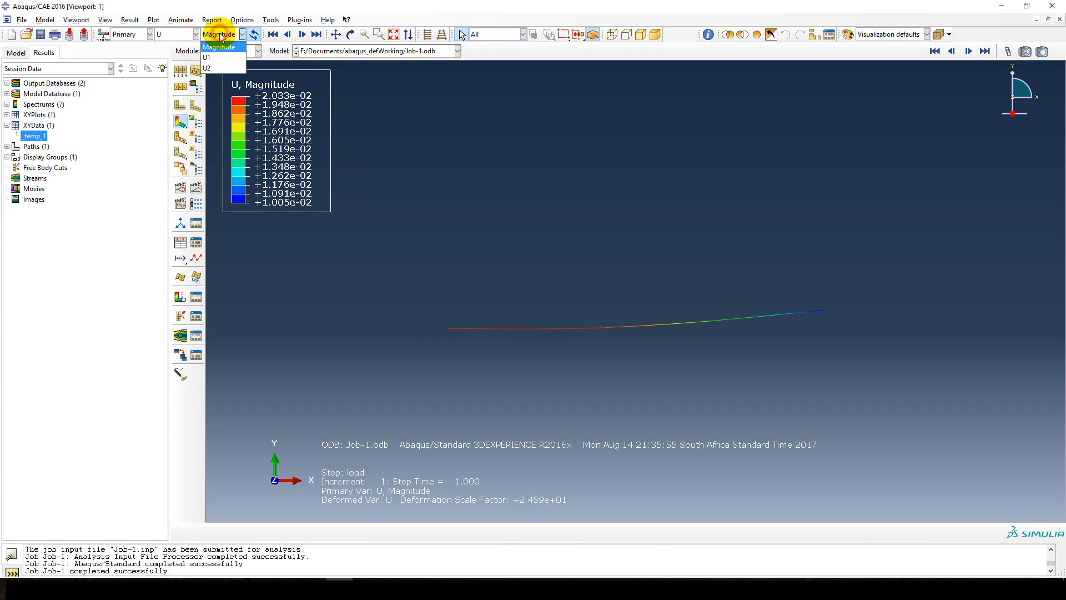
click(222, 68)
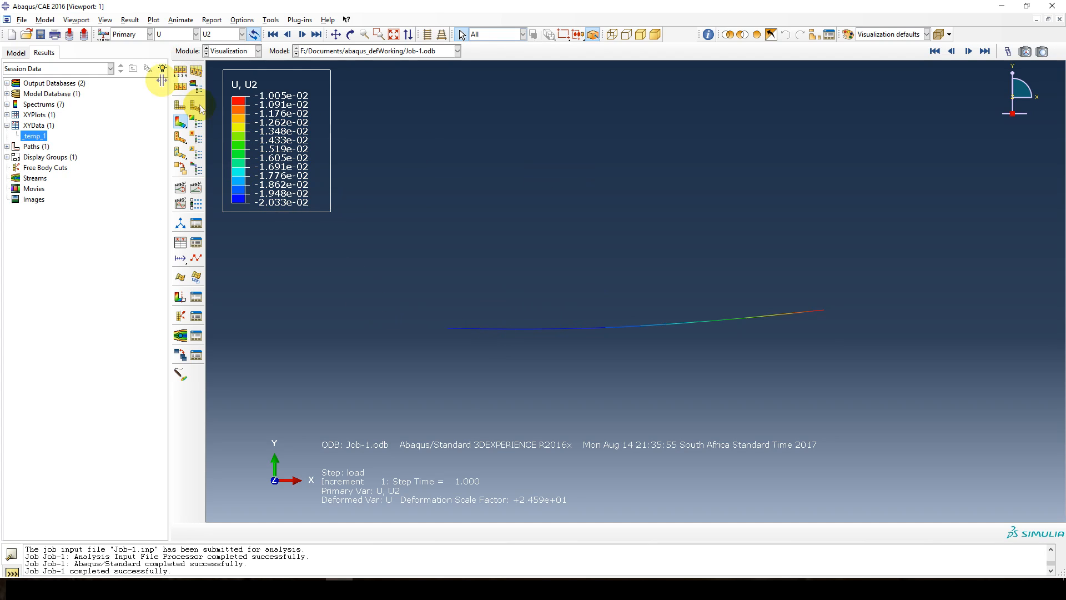
Set the contour legend's font size to 18 points in the viewport annotation options.
click(75, 20)
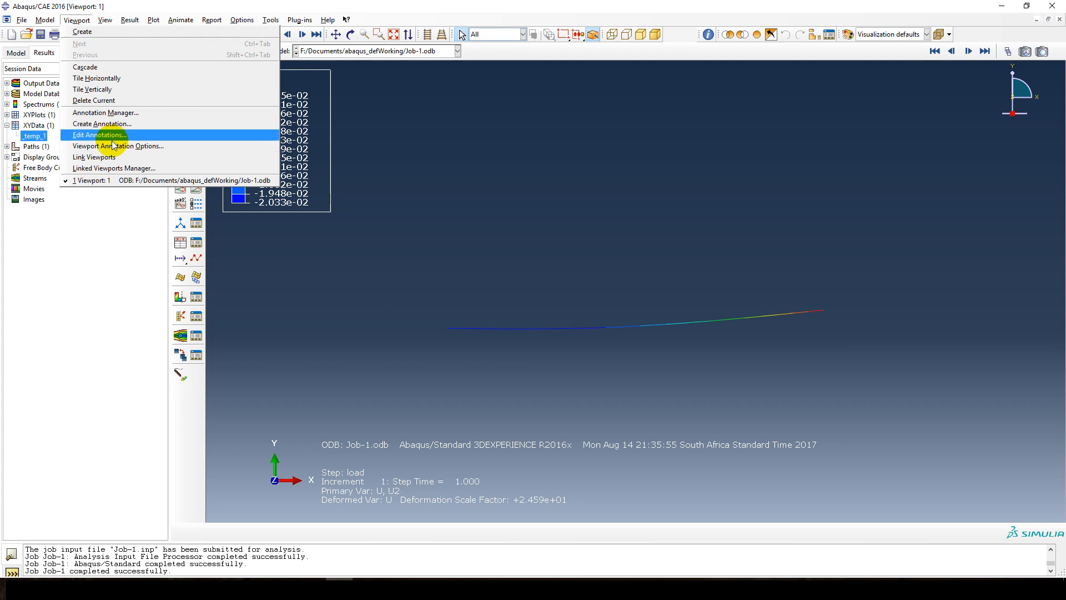
click(245, 145)
click(669, 196)
click(695, 195)
click(735, 263)
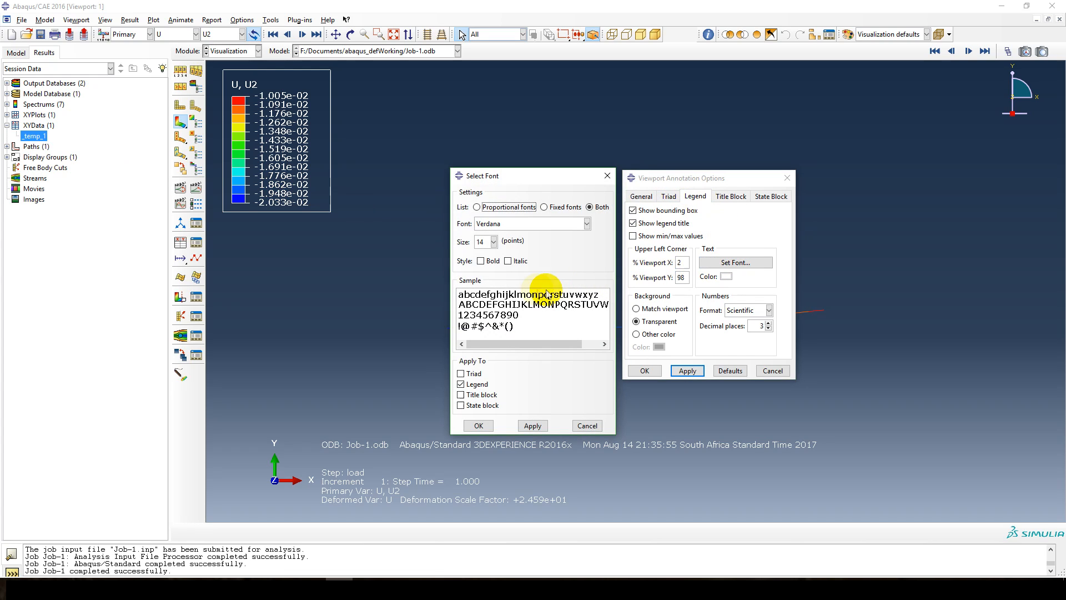
click(493, 242)
click(481, 297)
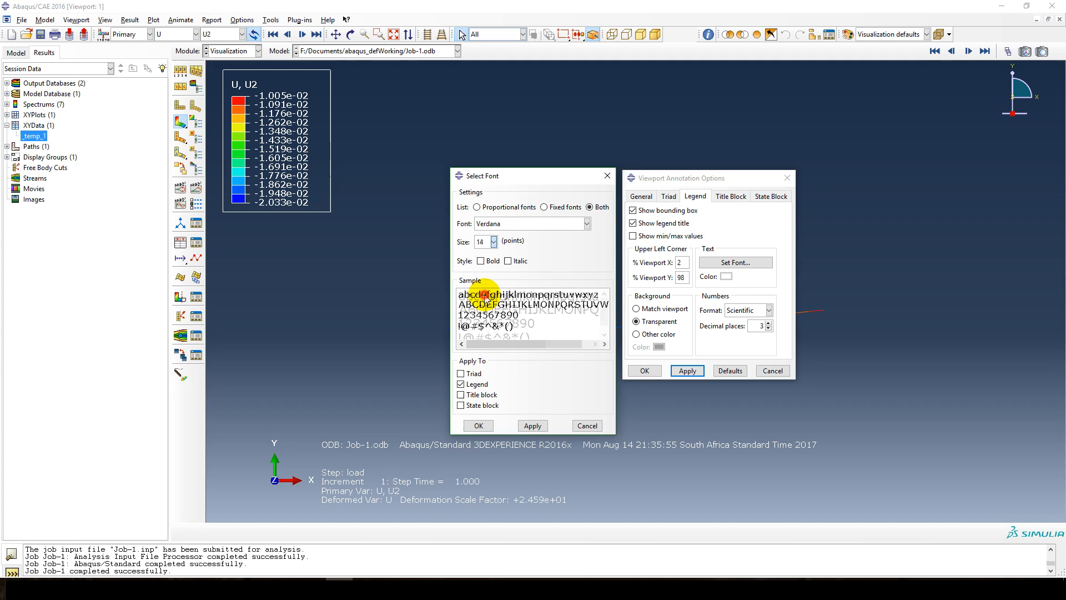
click(533, 425)
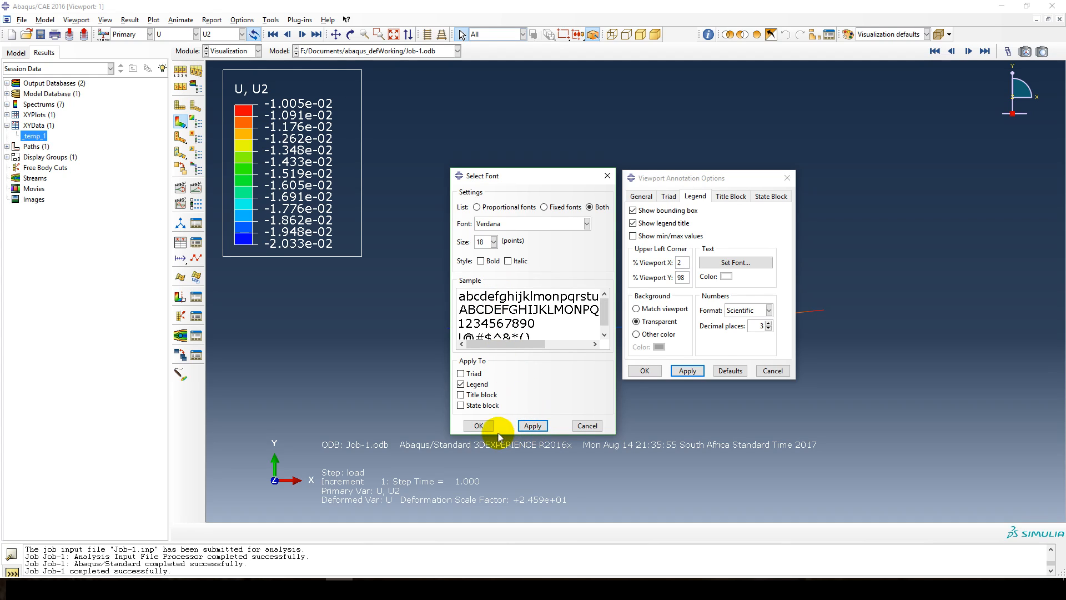
click(478, 426)
click(642, 370)
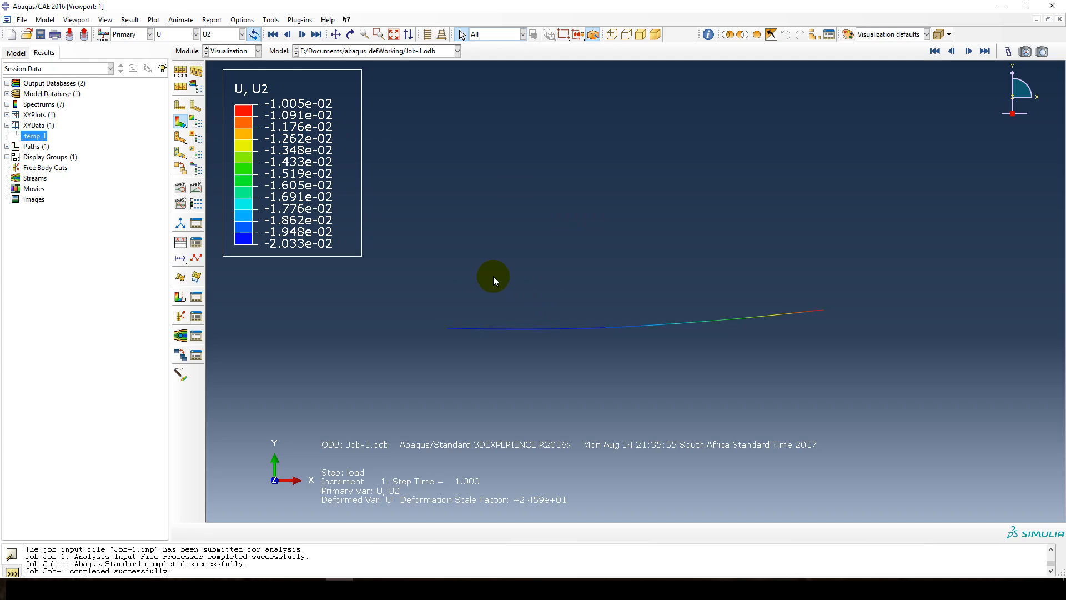
Plot the beam nodal force components NFORCSO1, NFORCSO2 and finally NFORCSO6 as contours.
click(177, 34)
click(173, 90)
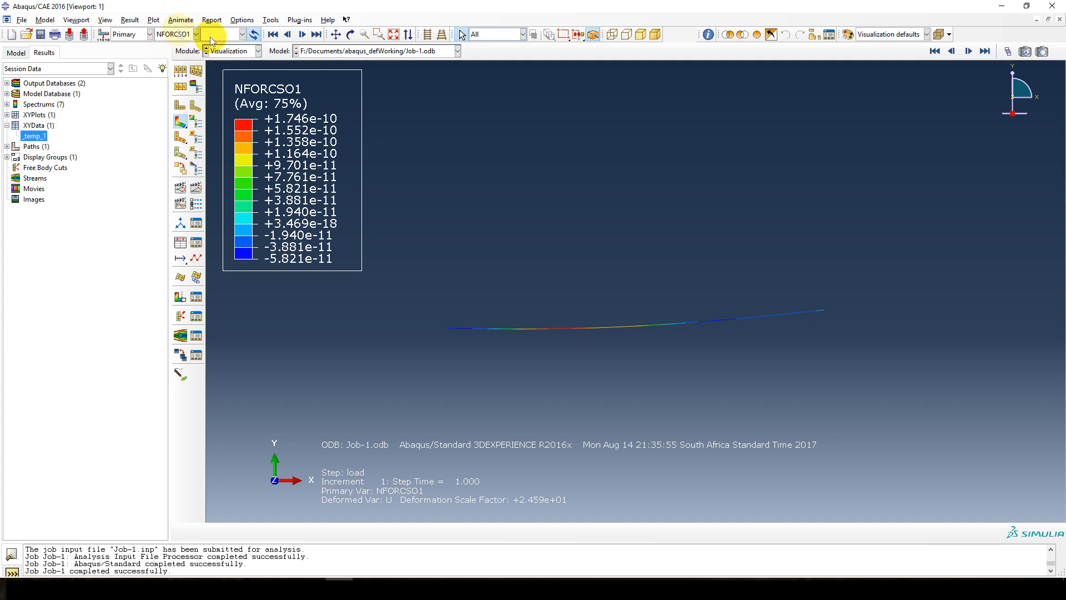
click(180, 33)
click(177, 98)
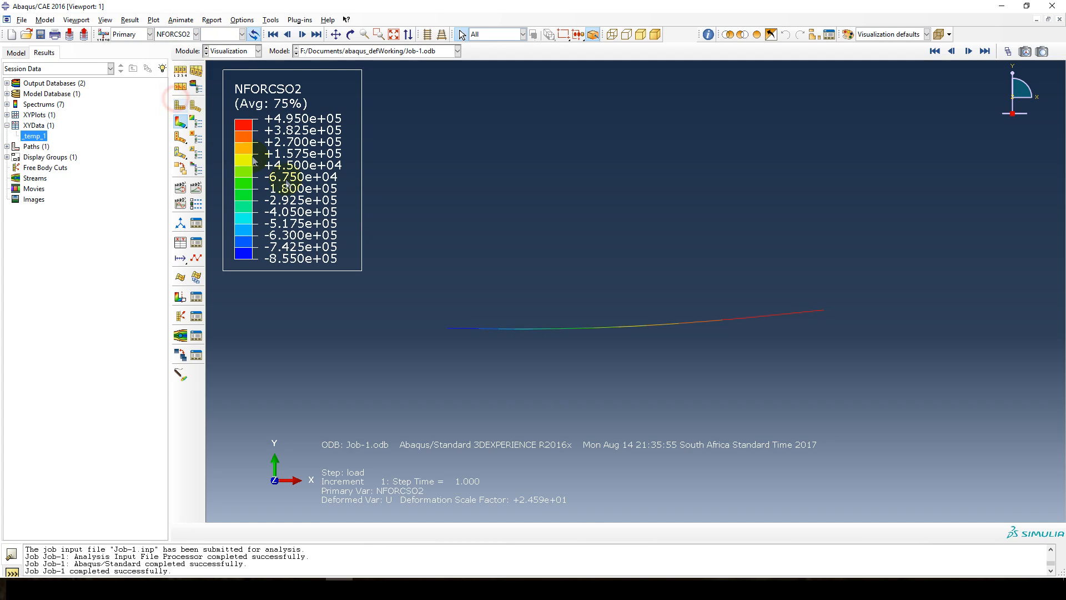
click(180, 34)
click(178, 131)
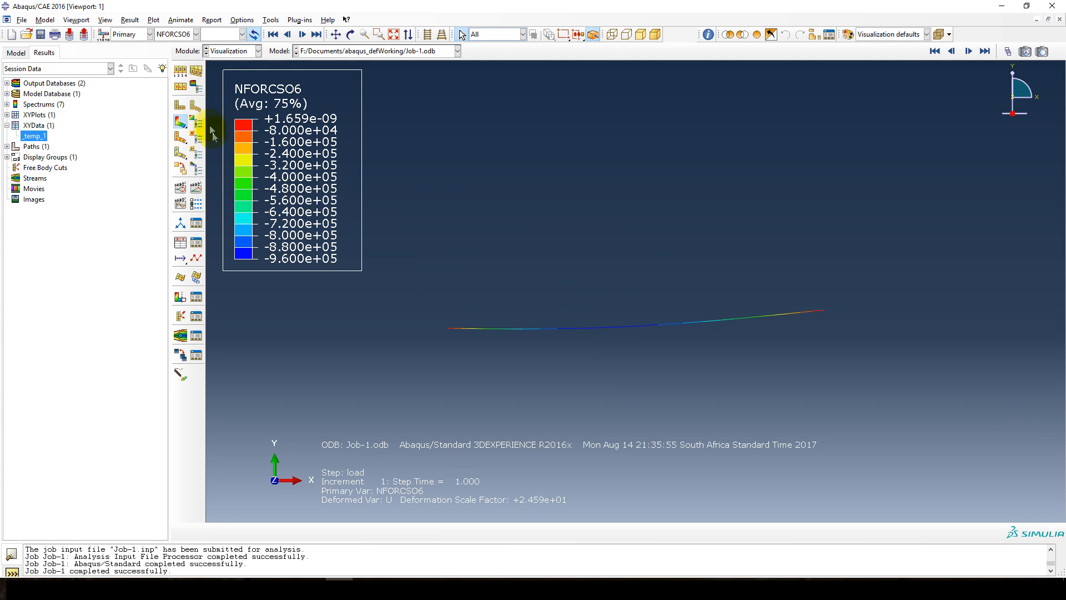
Switch the NFORCSO6 contour plot to the undeformed beam shape.
click(183, 124)
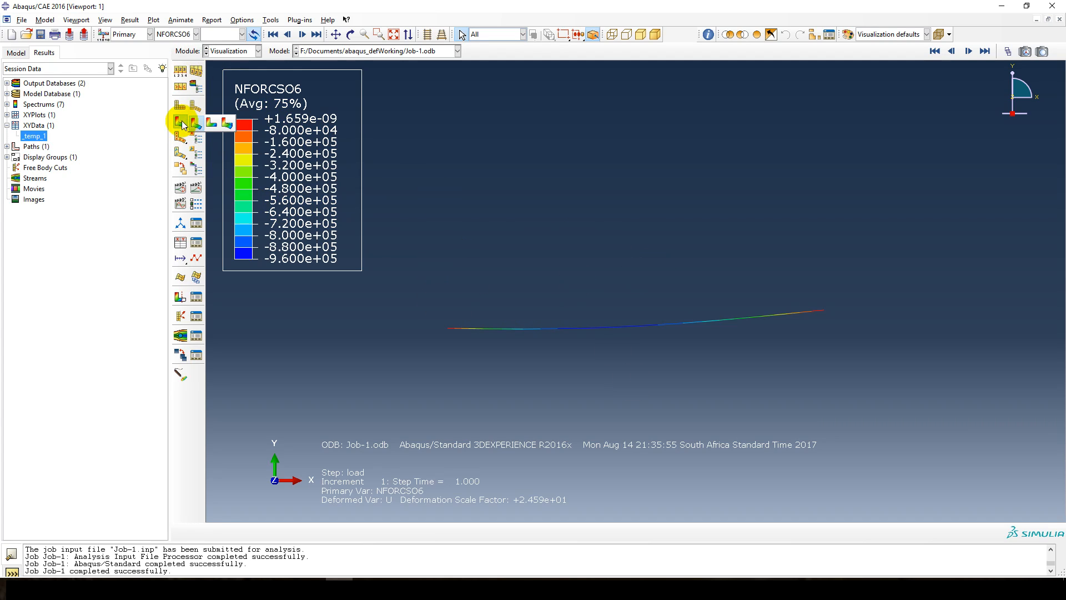
click(191, 123)
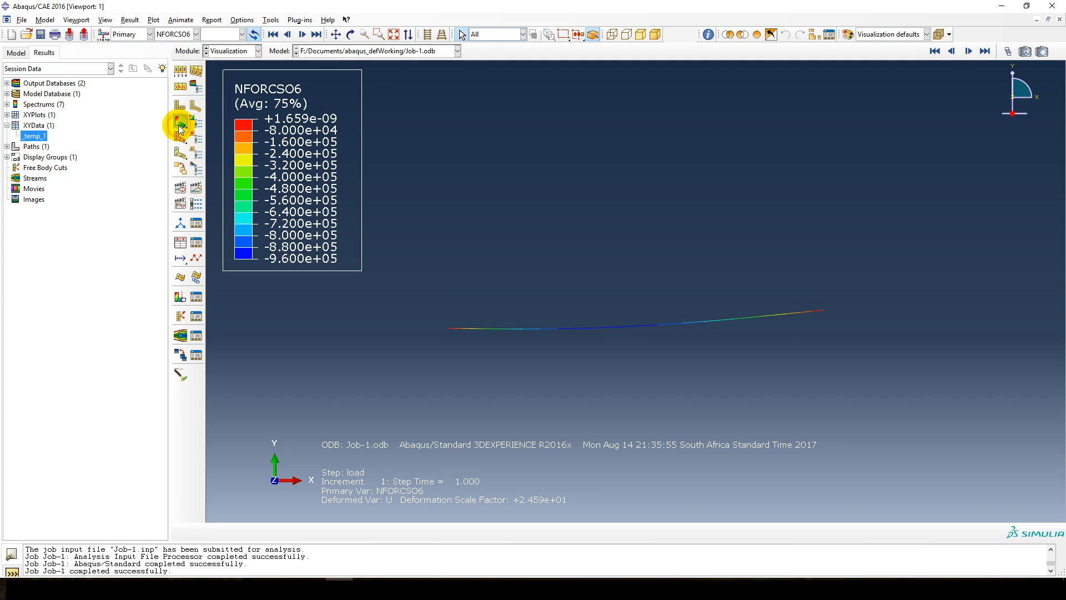
click(181, 125)
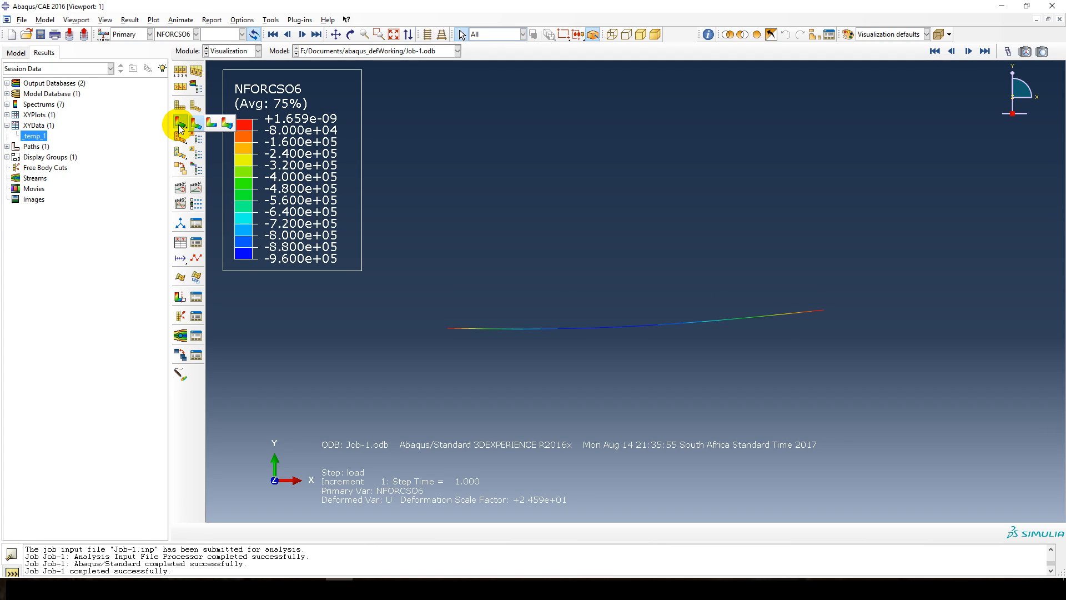
click(211, 121)
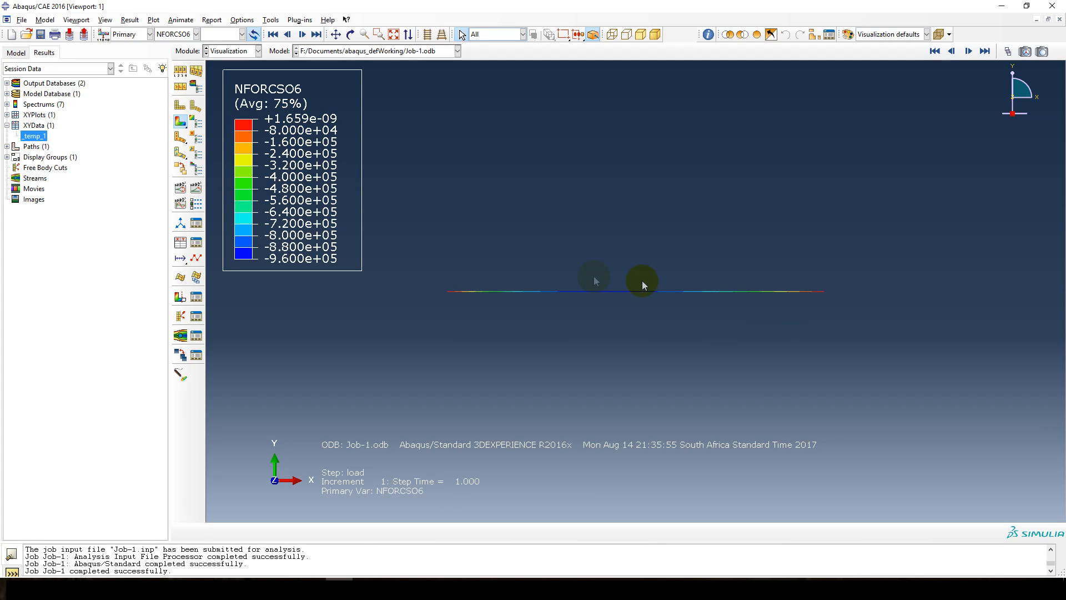
Show tick marks for line elements in the contour plot options so NFORCSO6 is drawn as a diagram along the beam.
click(131, 20)
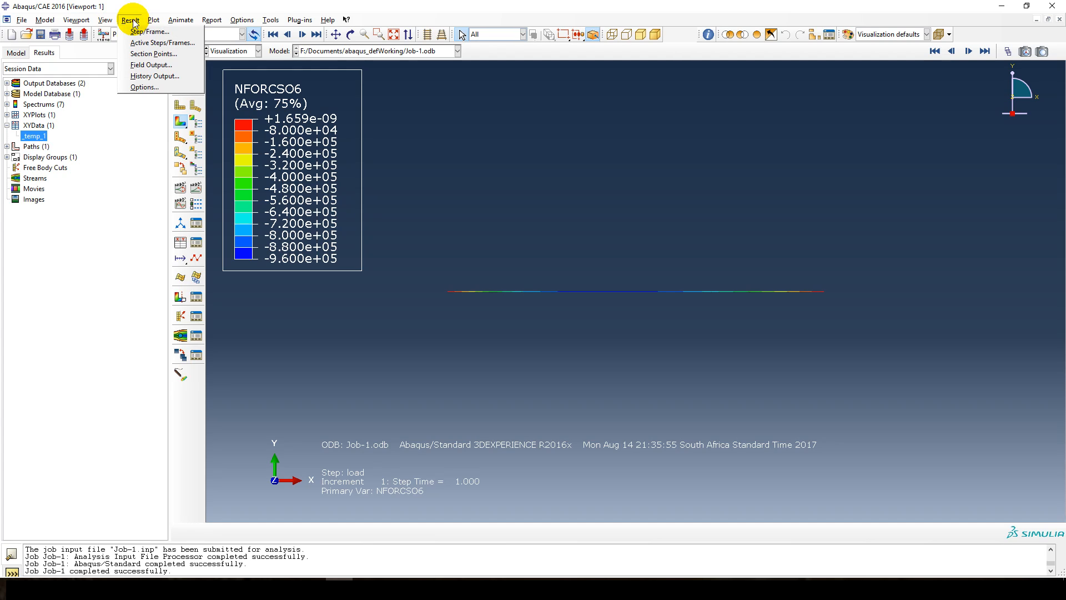
click(134, 22)
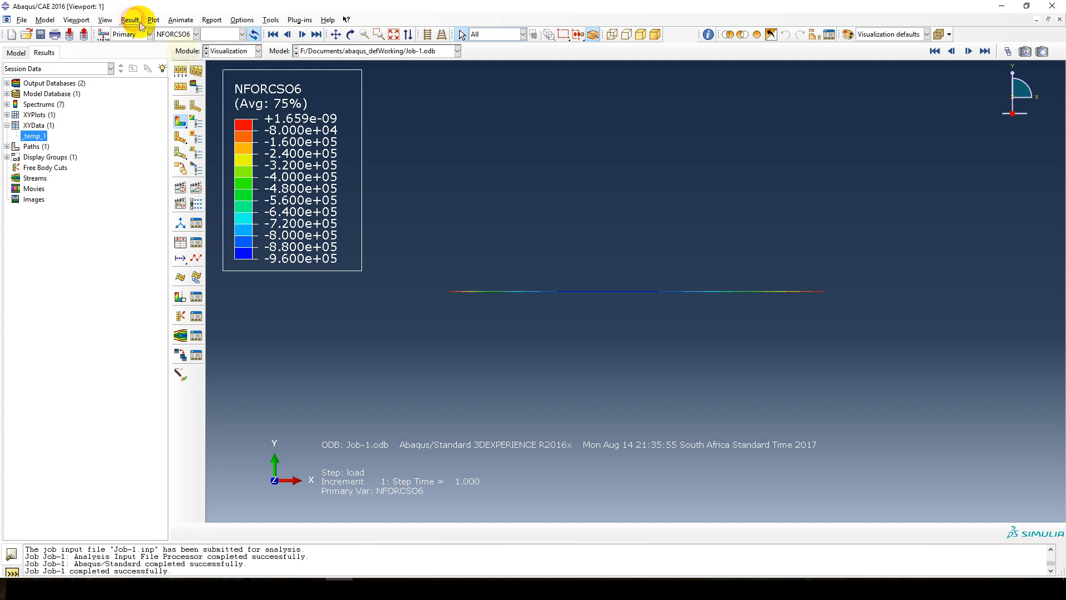
click(197, 126)
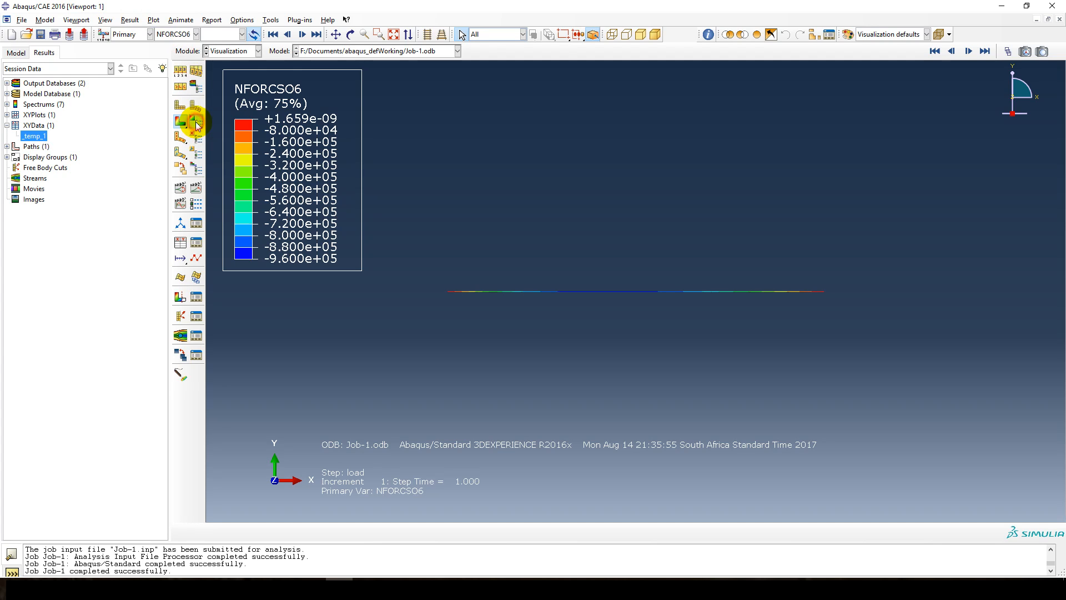
drag(239, 60, 312, 54)
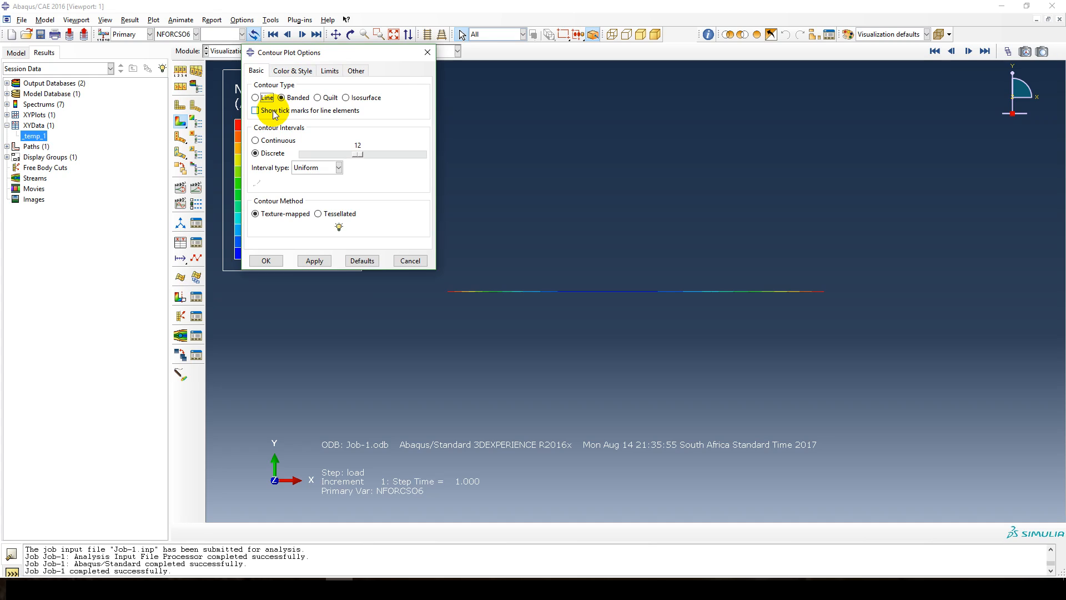
click(273, 112)
click(313, 261)
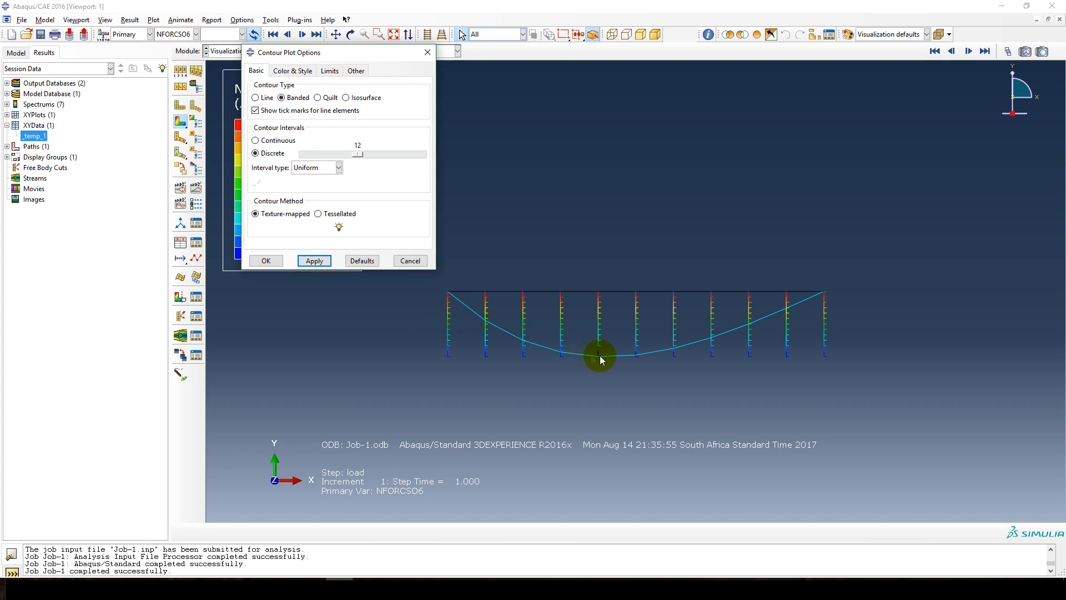
click(409, 261)
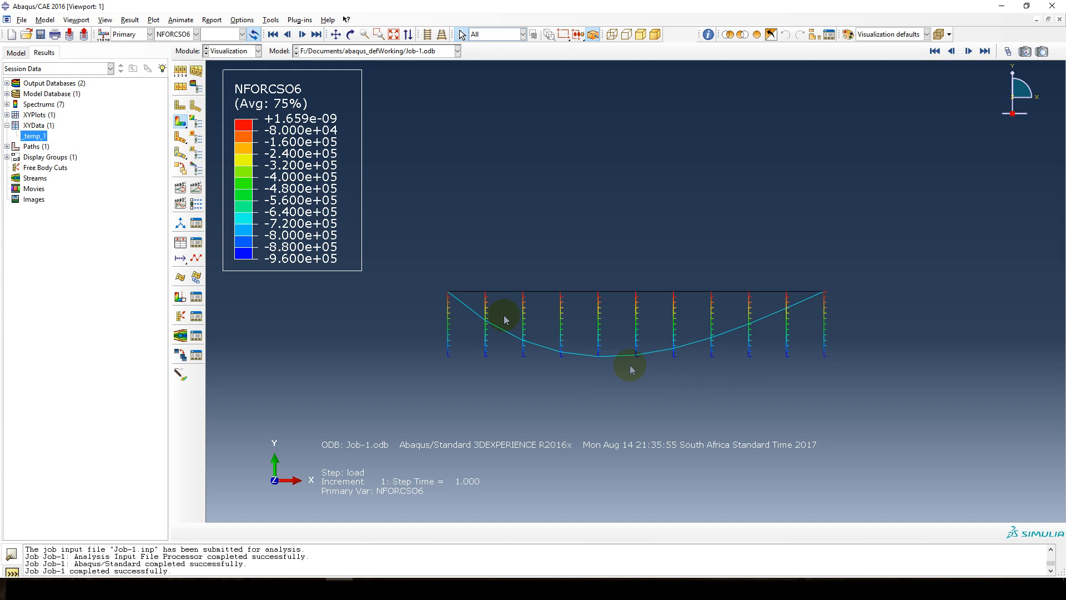
Plot the nodal force component NFORCSO2 and finally NFORCSO1 as tick-mark diagrams along the beam.
click(168, 35)
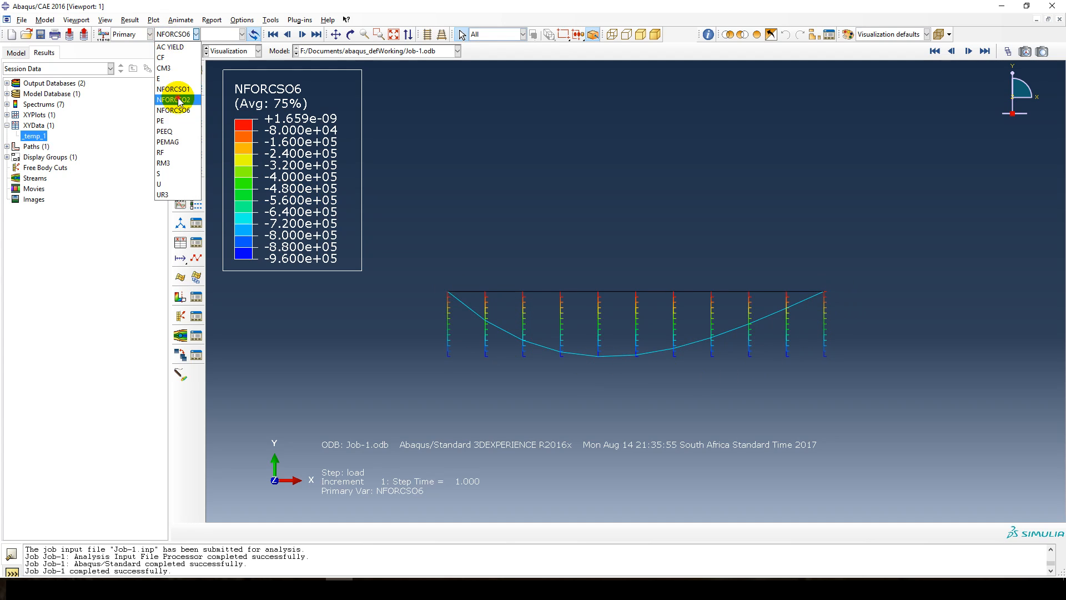
click(175, 98)
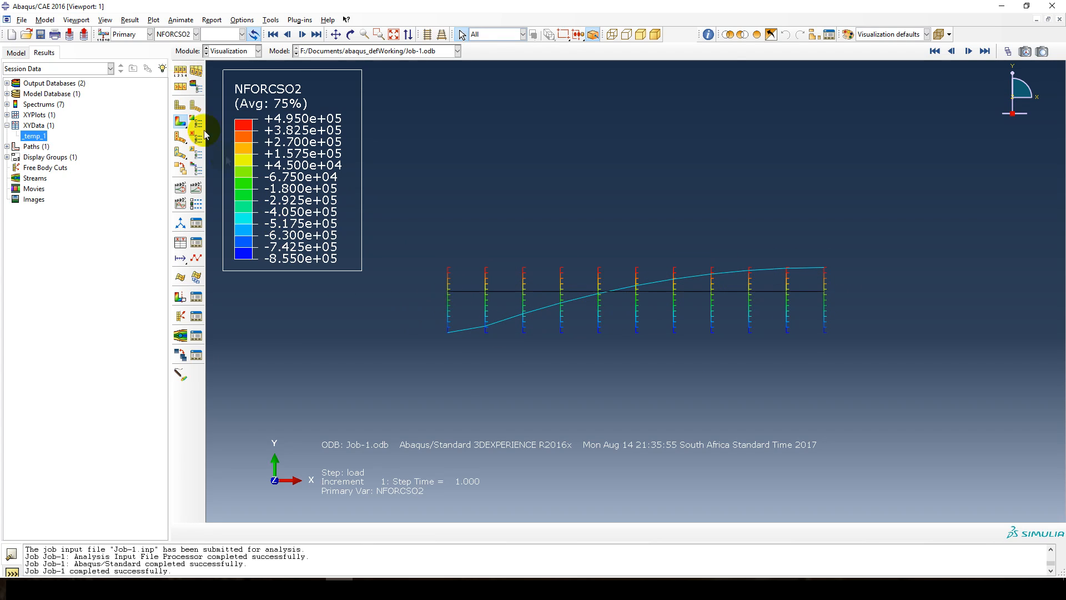
click(175, 34)
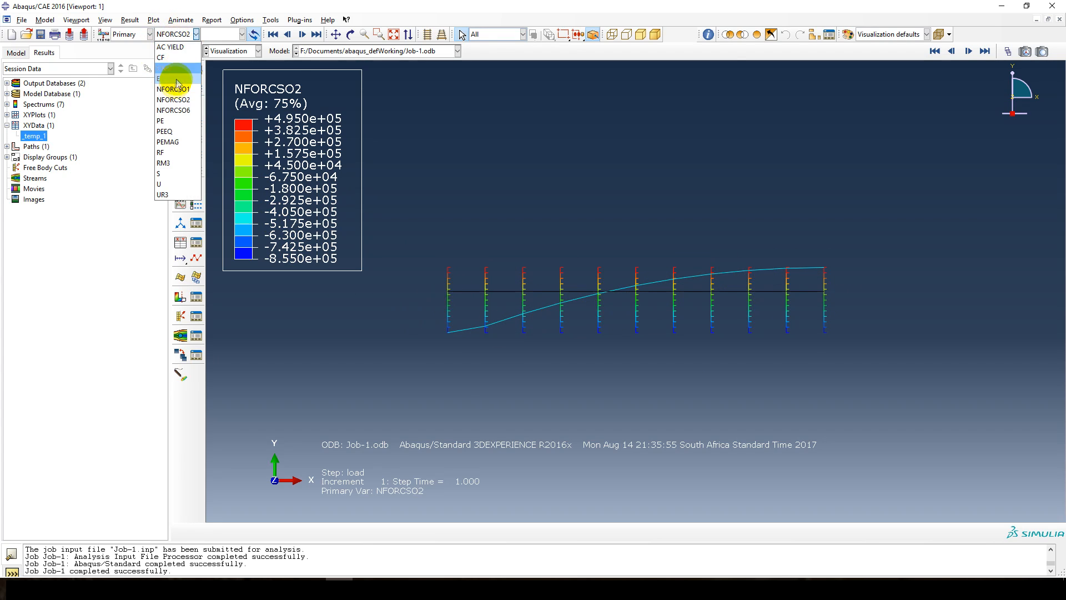
click(174, 87)
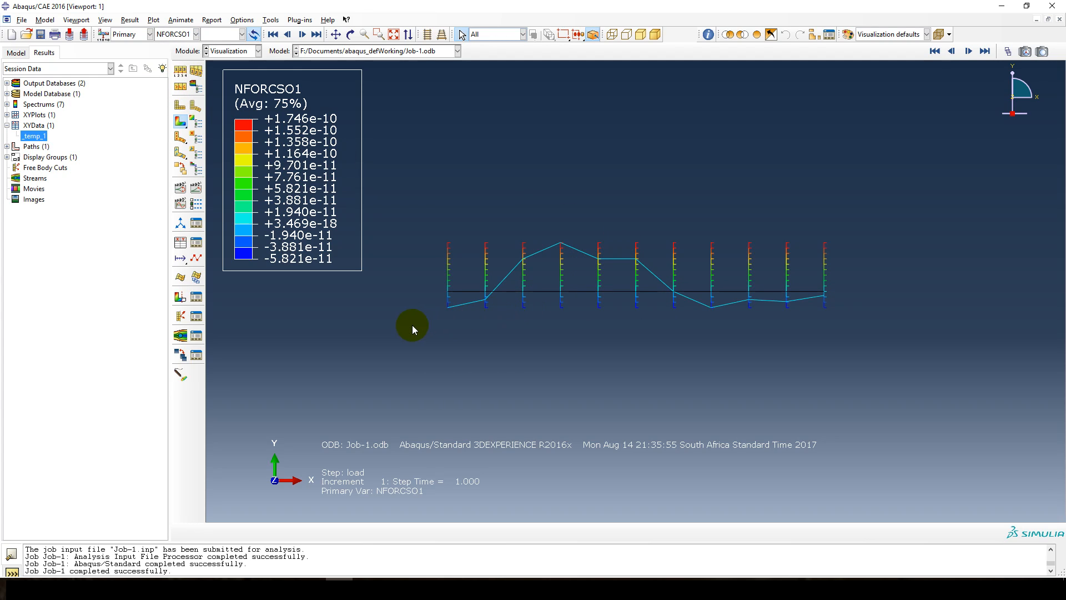